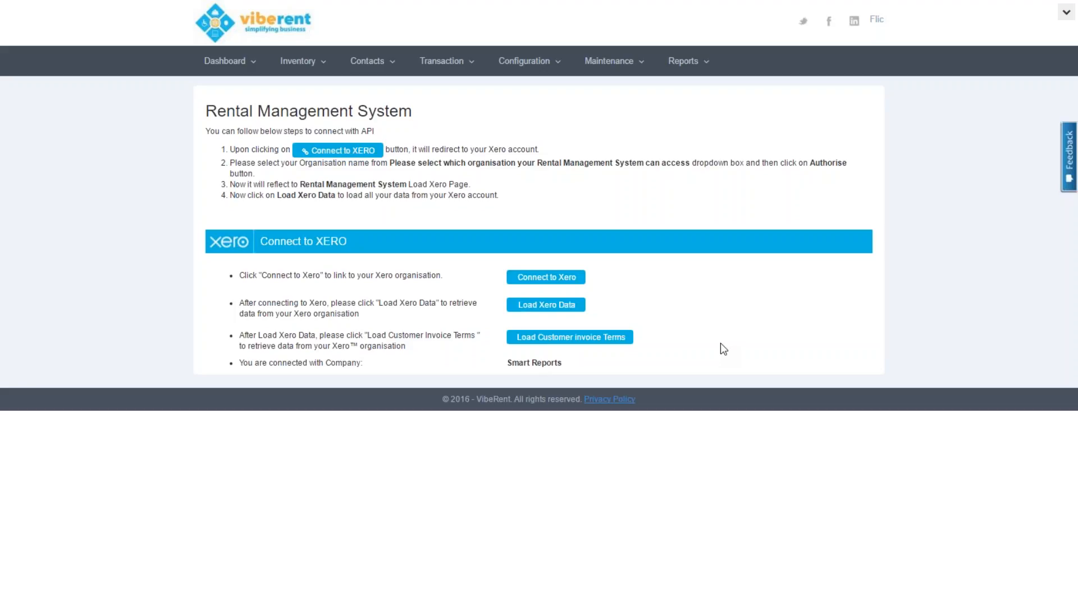
Review the General Settings, including the custom fields, and the Event Management Data configuration.
click(552, 72)
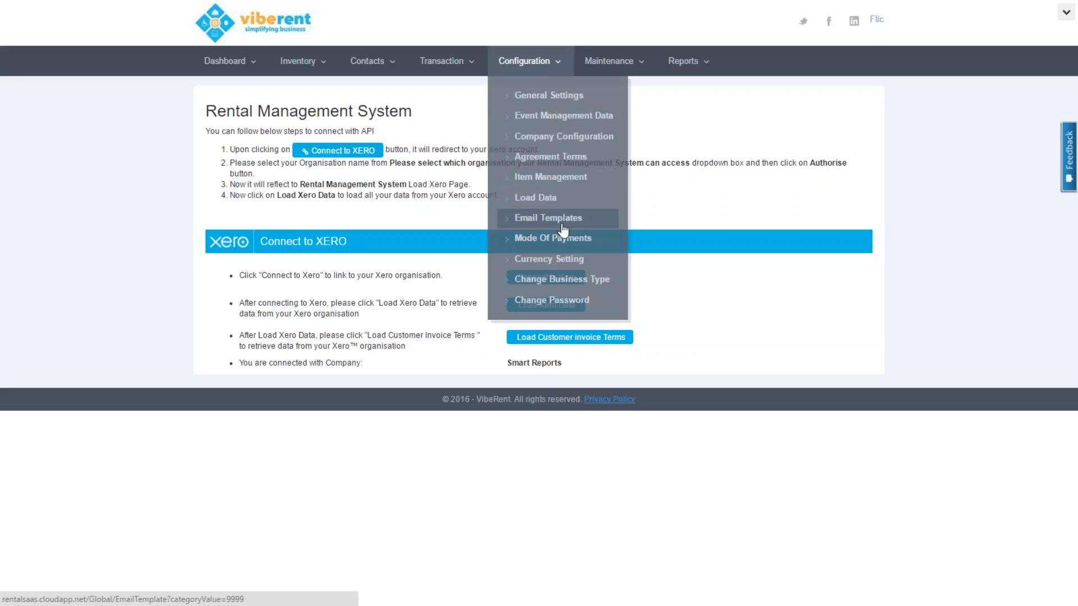
click(579, 98)
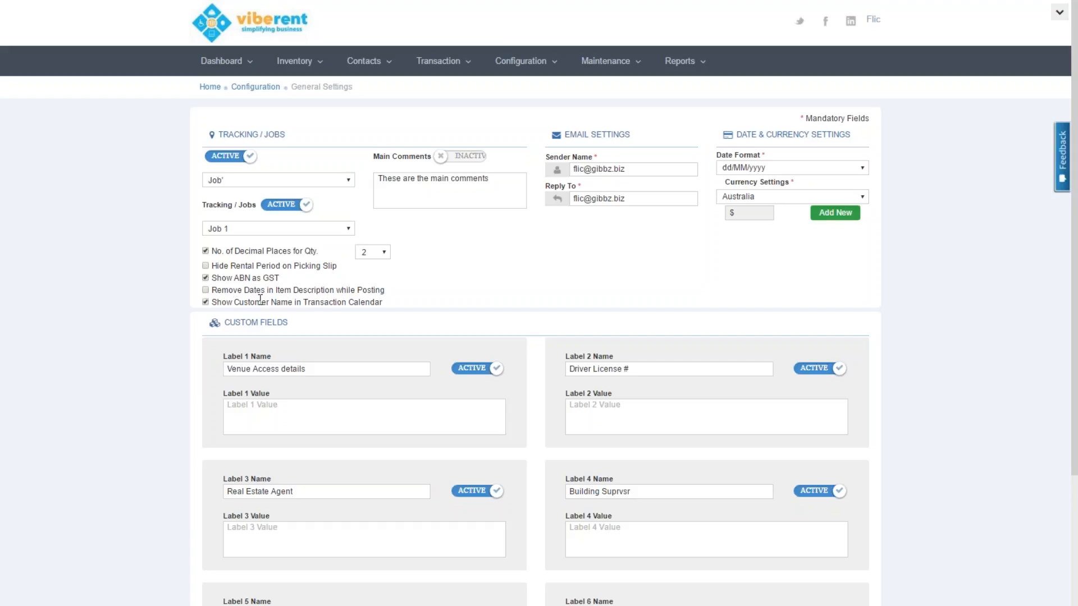
scroll(551, 251, down, 3)
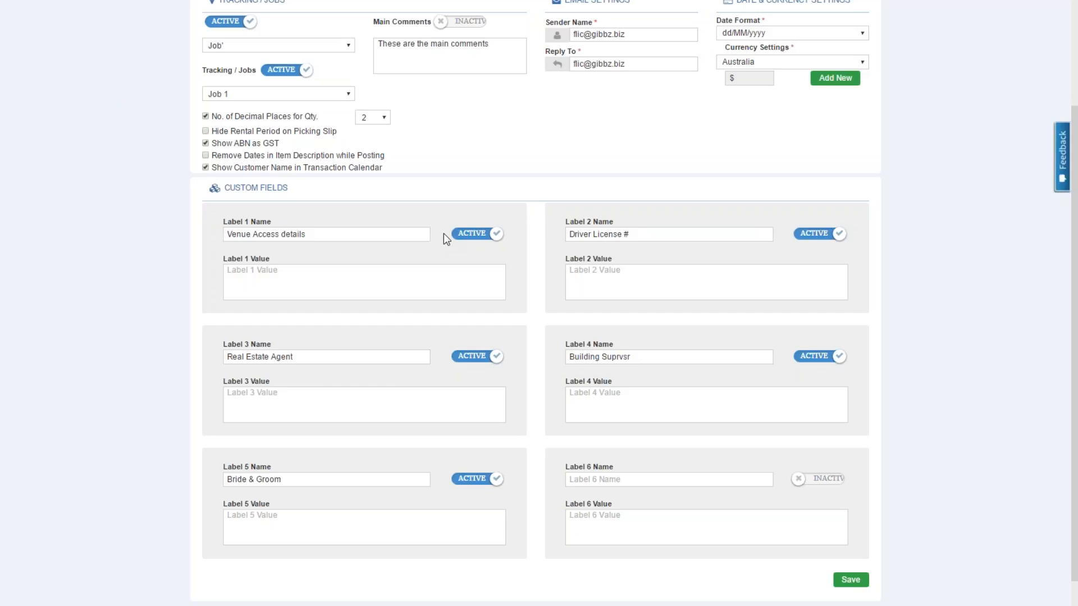
scroll(443, 234, up, 3)
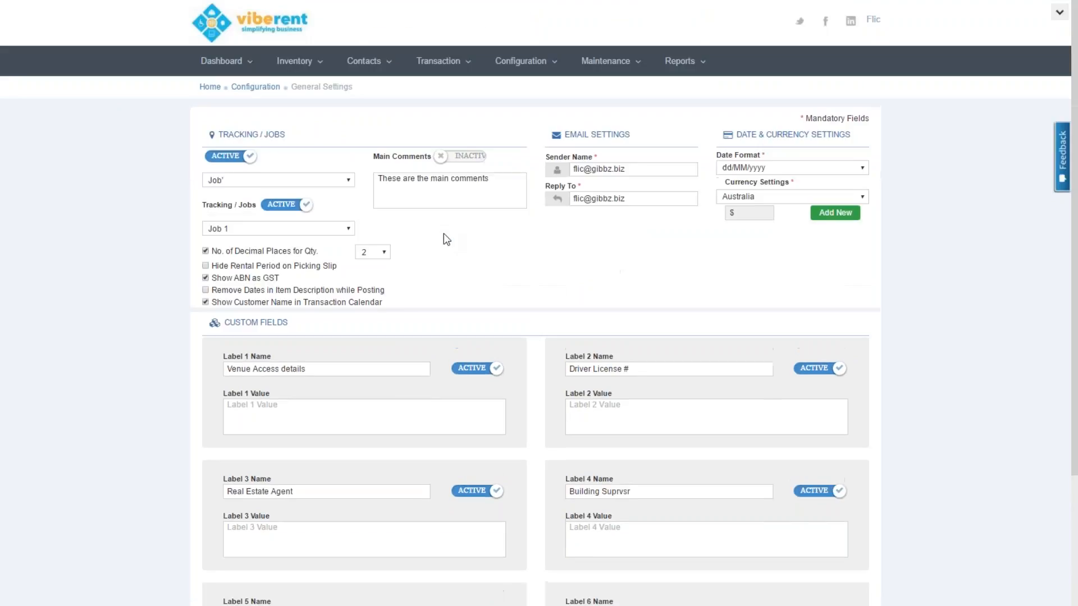
click(549, 62)
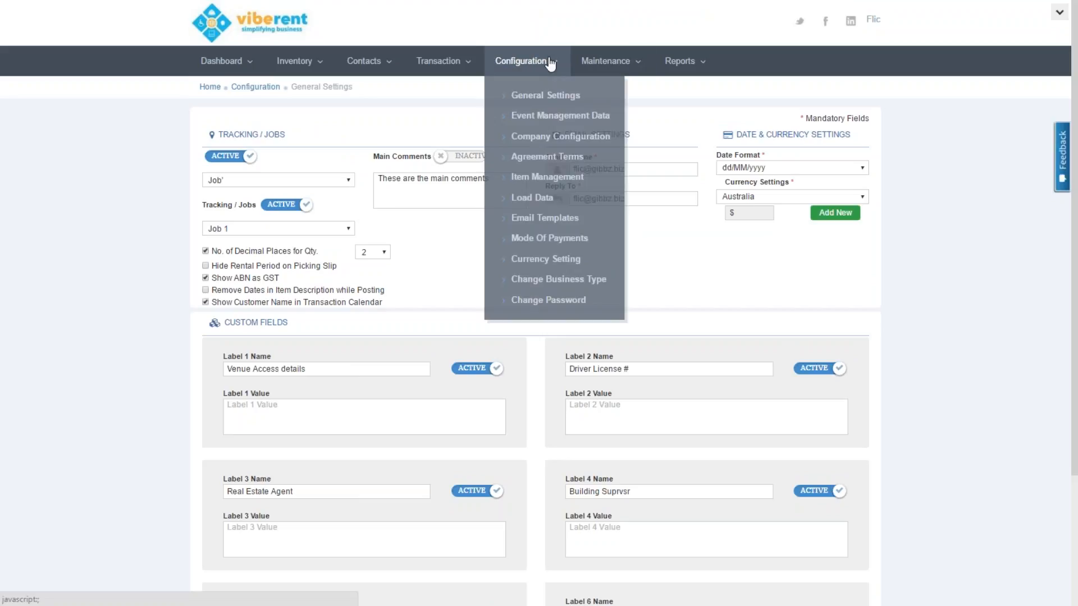
click(549, 112)
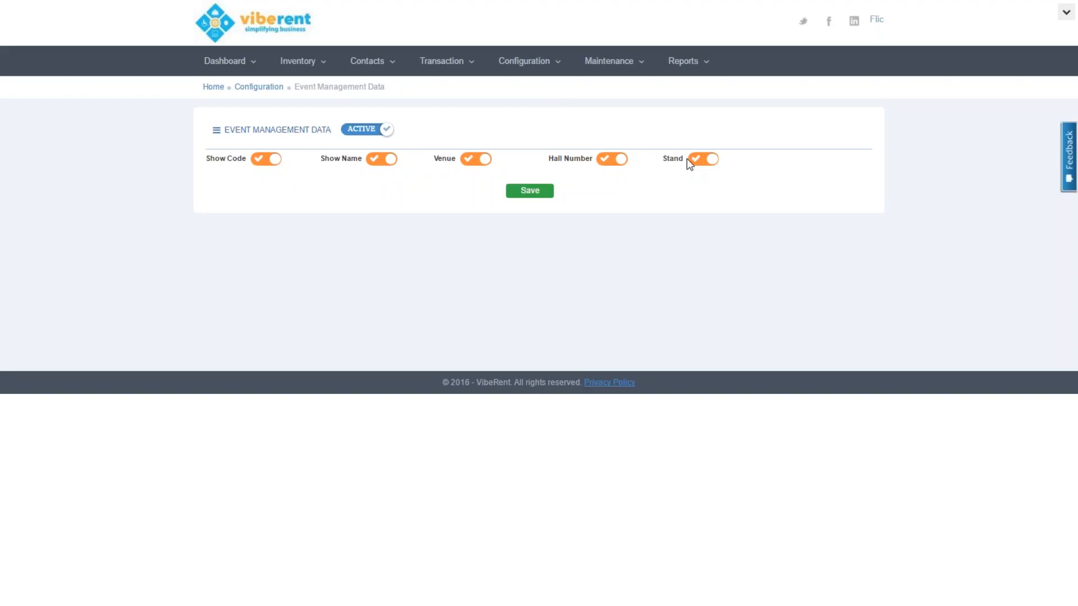
In the Agreement Terms configuration, show the Invoice Terms & Conditions and make the text read "Strictly 7 days.".
click(531, 63)
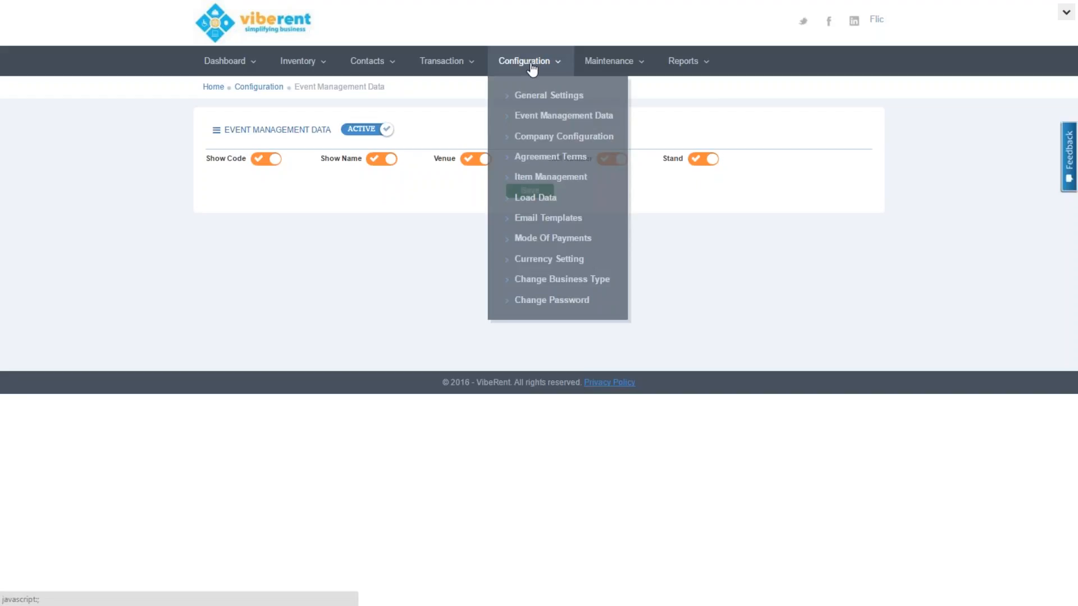
click(523, 159)
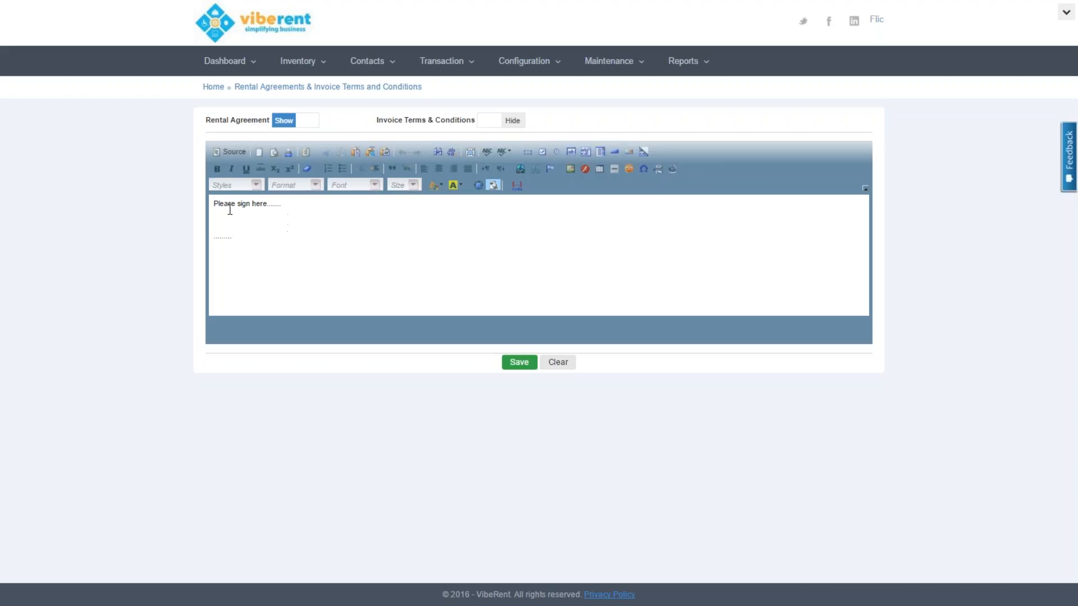
click(513, 121)
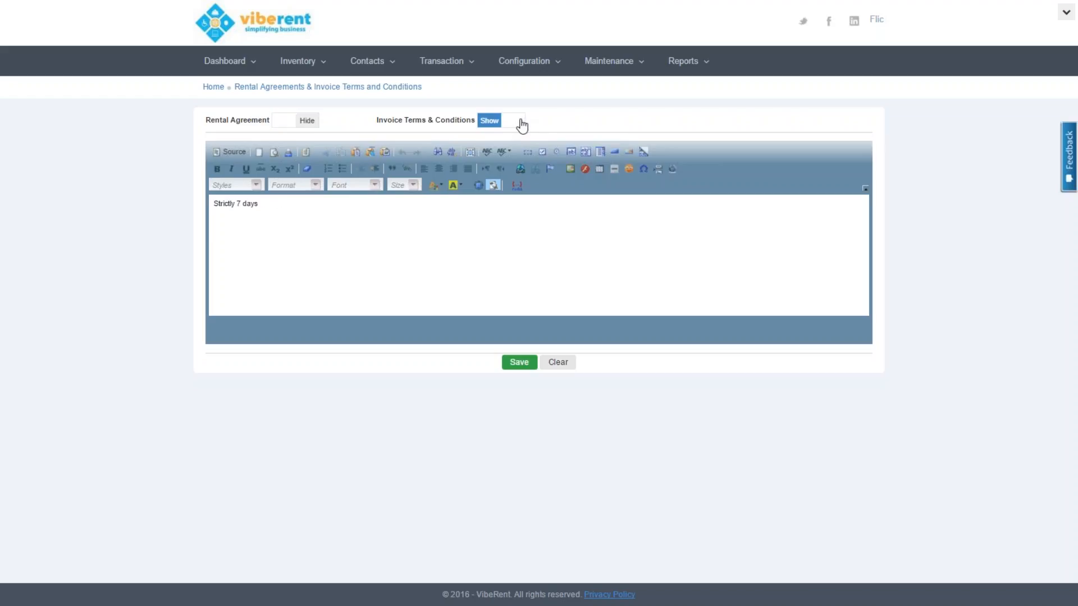
click(292, 203)
text(.)
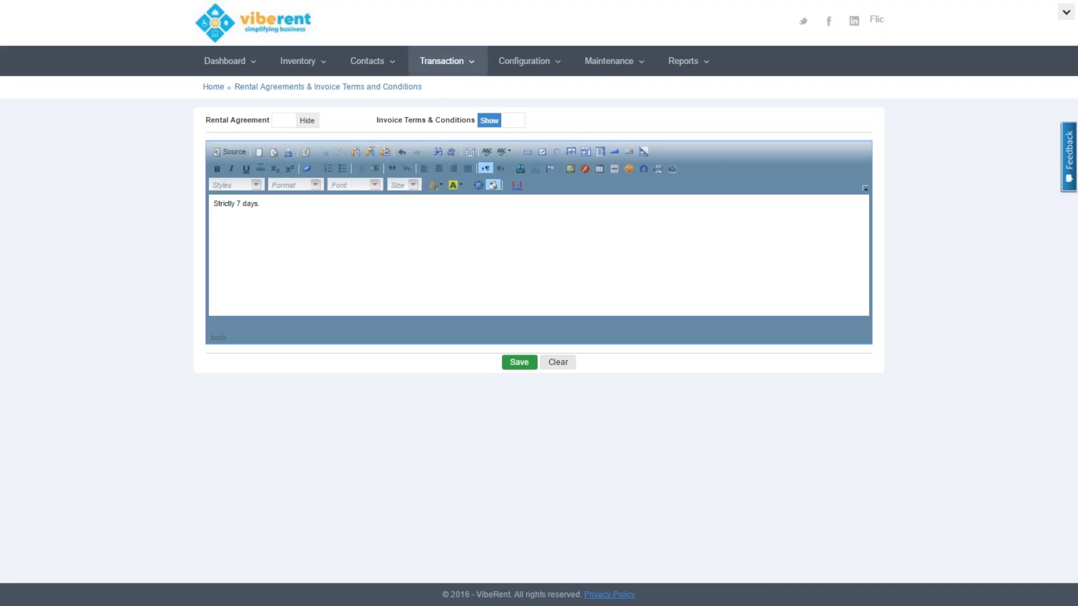
In Item Management, add and save a custom charge Fuel with GL account 260-Other Revenue, tax code GST on Income and default display on page.
click(498, 67)
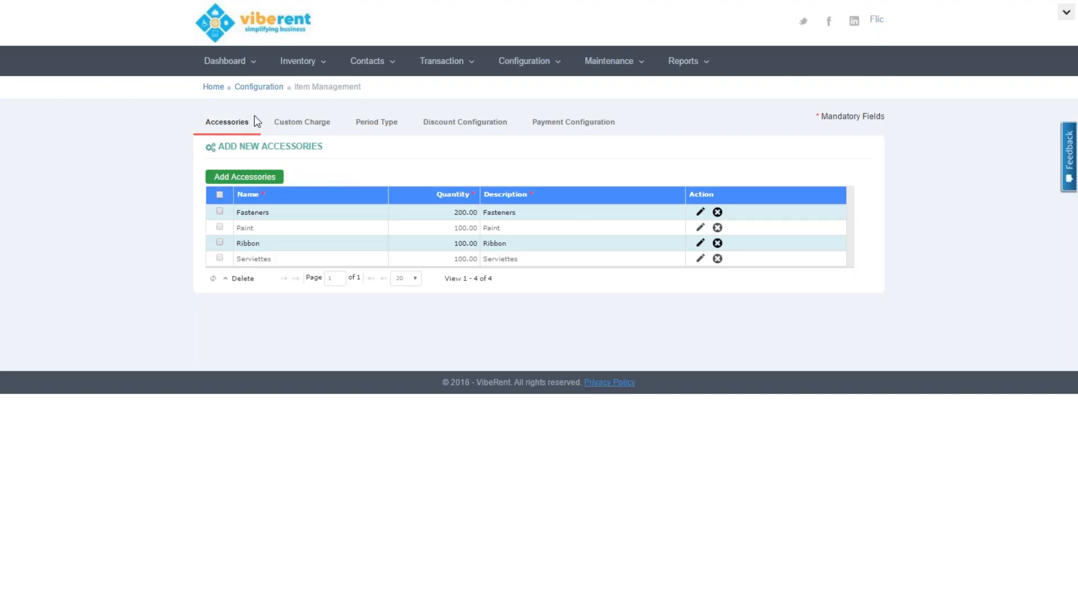
click(282, 125)
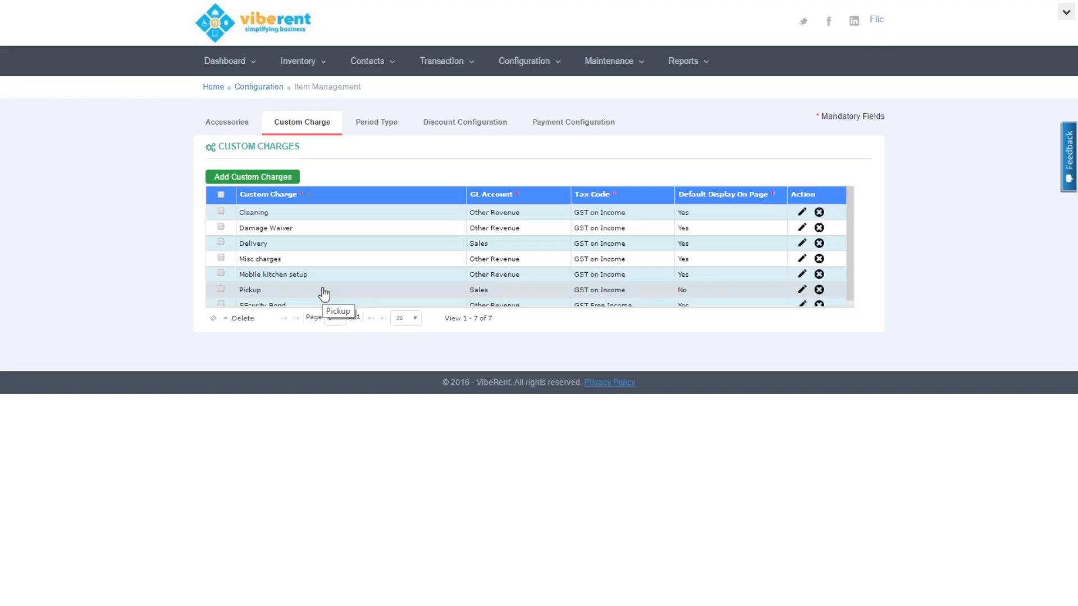
click(257, 178)
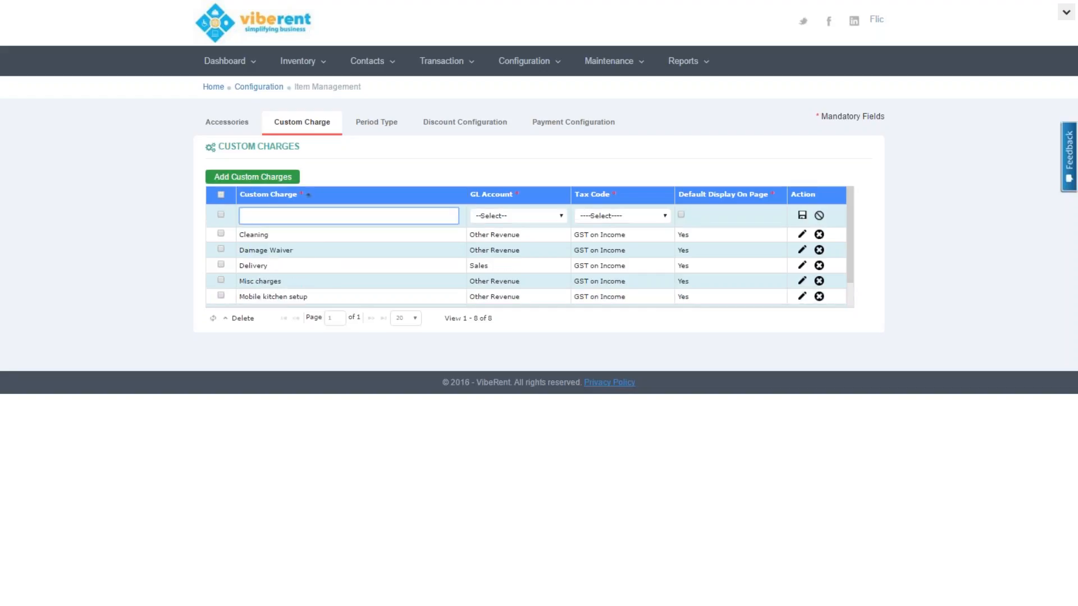
text(Fuel)
key(Tab)
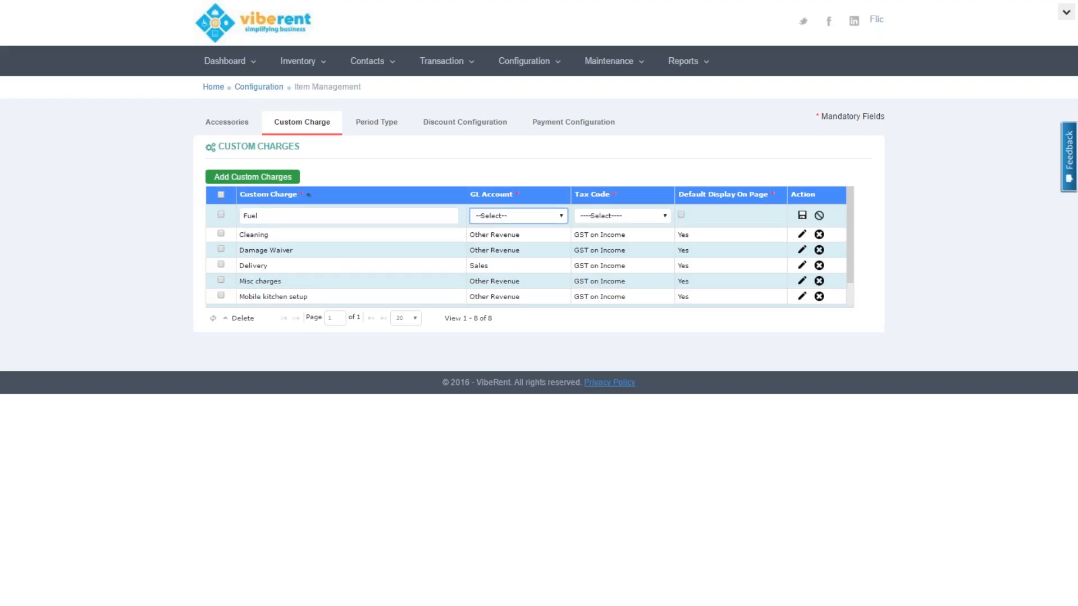
click(515, 217)
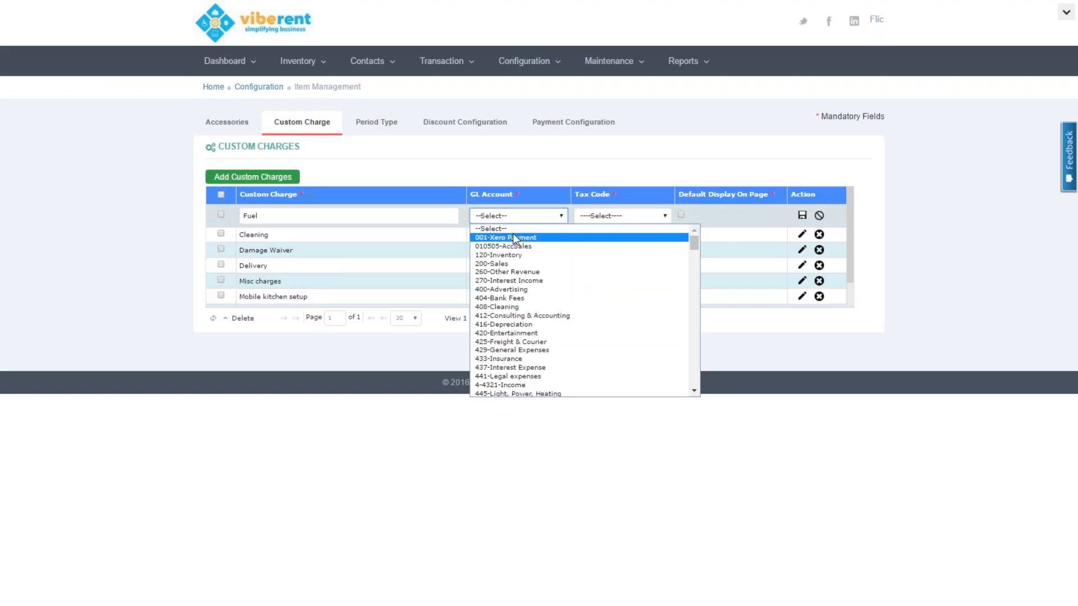
click(515, 271)
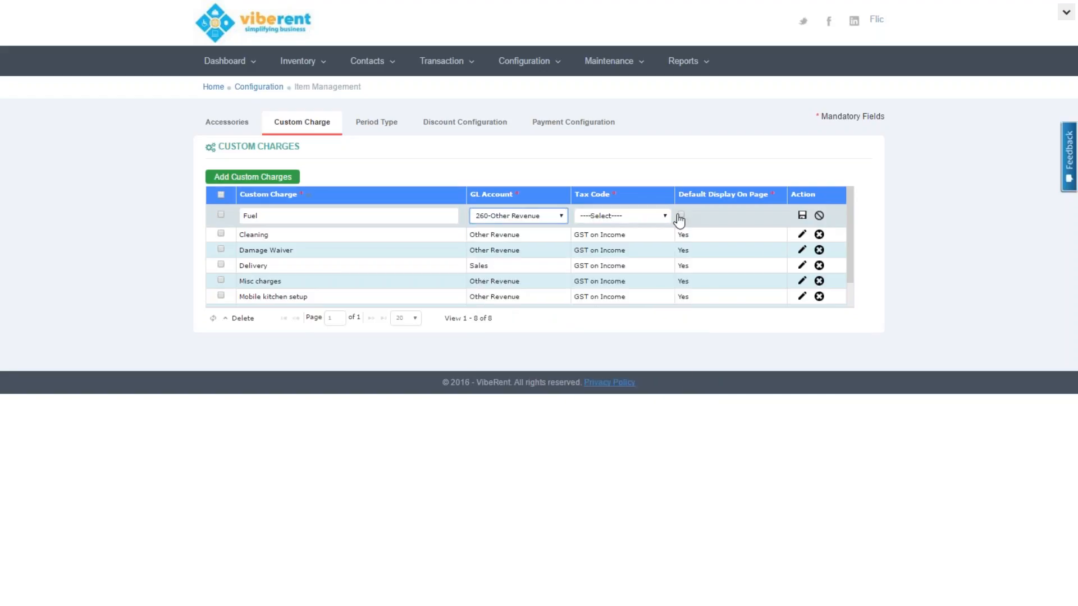
click(643, 219)
click(617, 271)
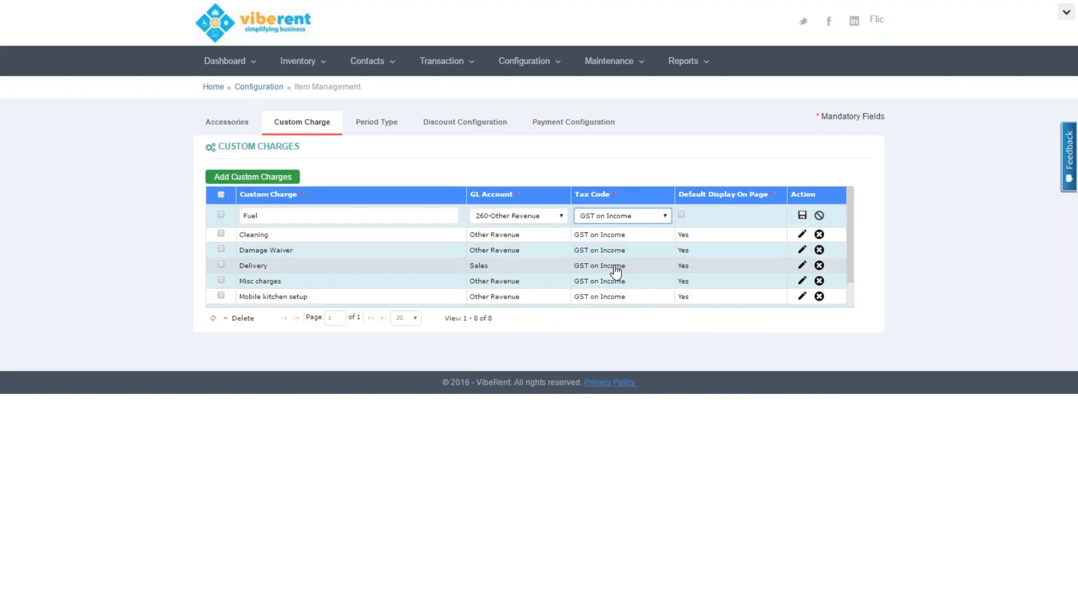
click(681, 215)
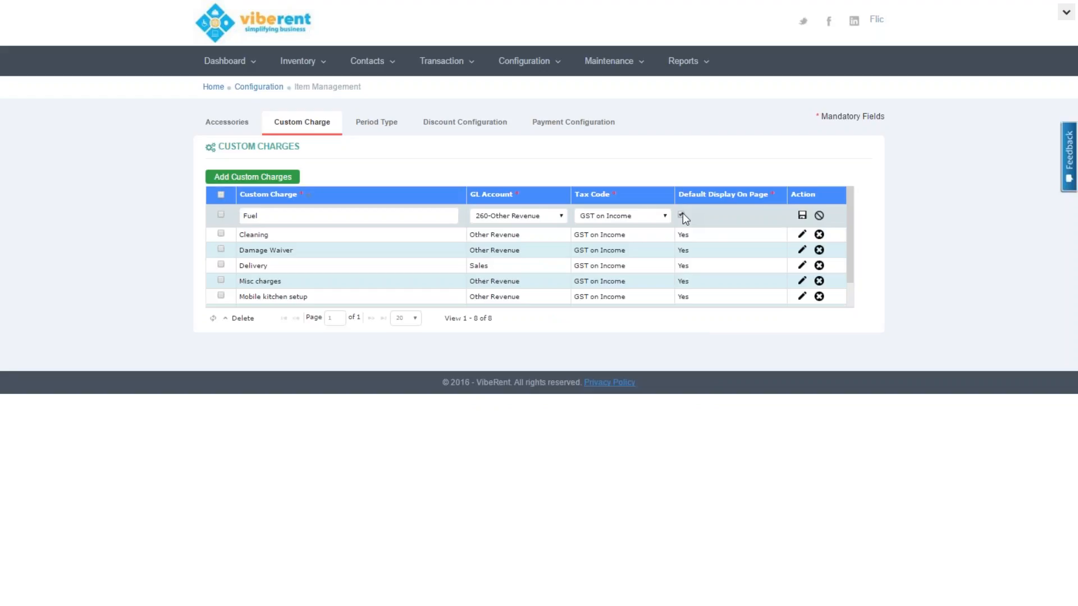
click(802, 215)
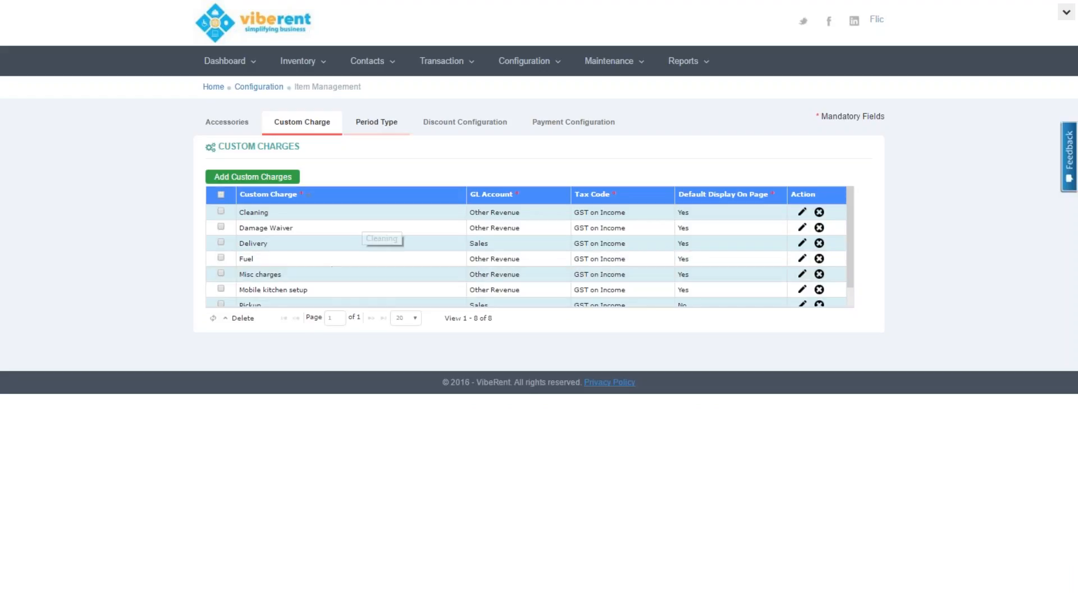
Review the rental period types and the Weekend period's editable fields and unit options, leaving without saving.
click(376, 122)
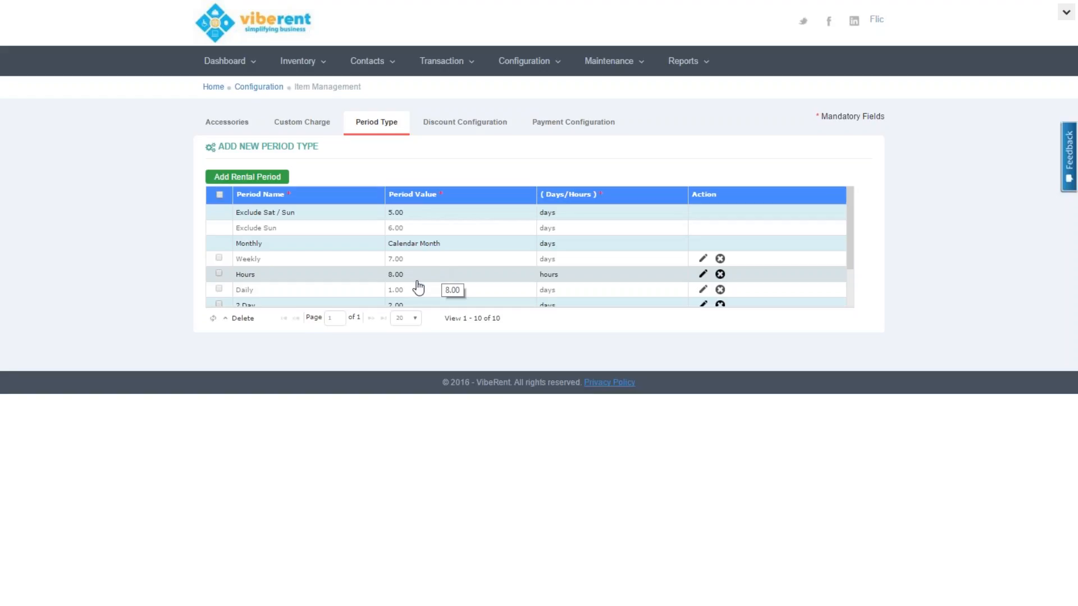
scroll(492, 255, down, 2)
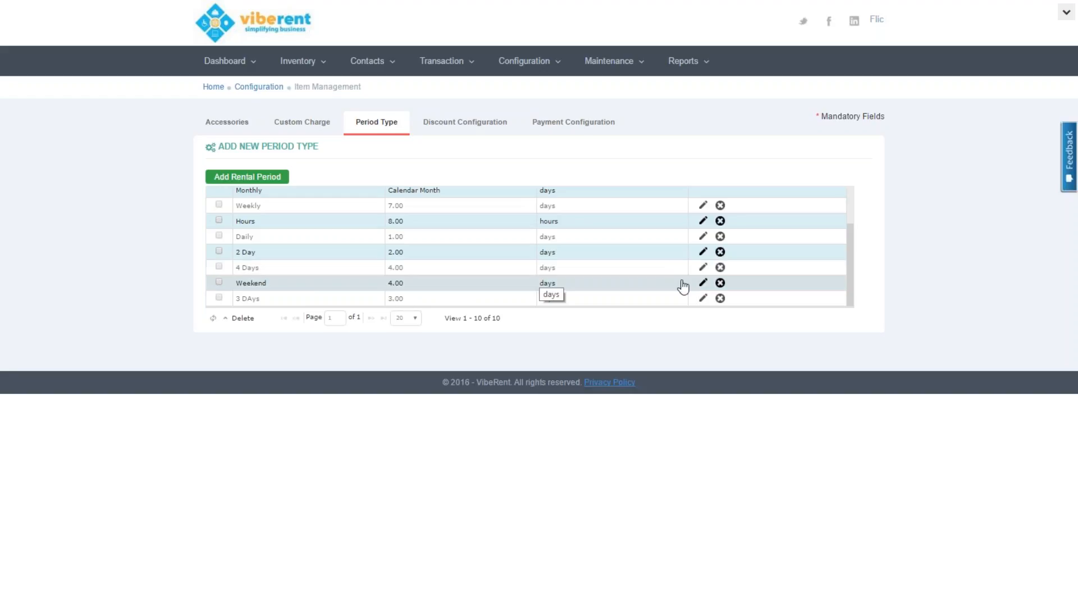
click(703, 284)
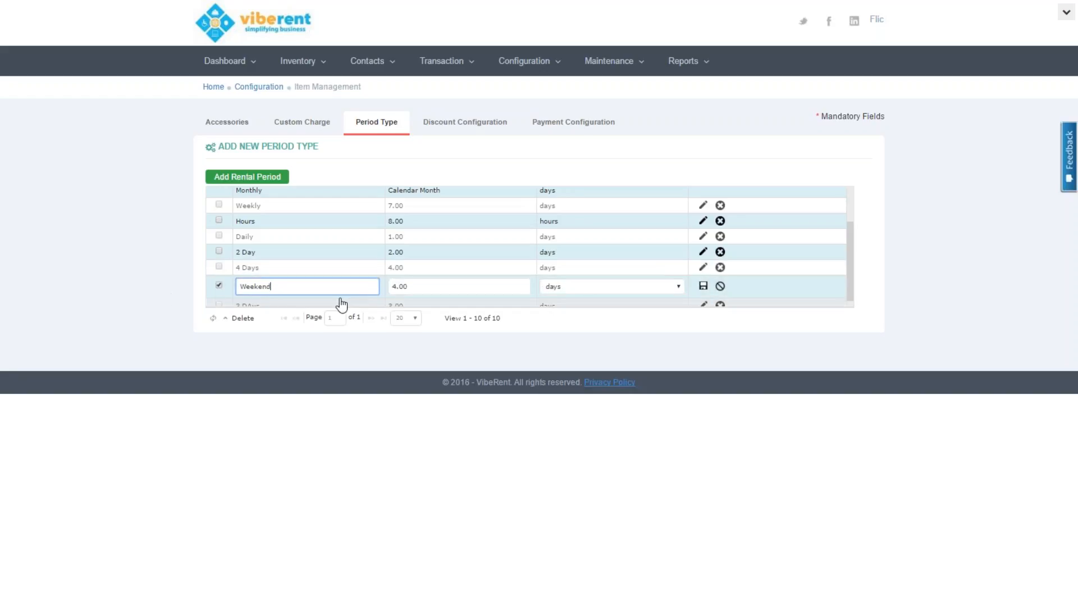
click(575, 293)
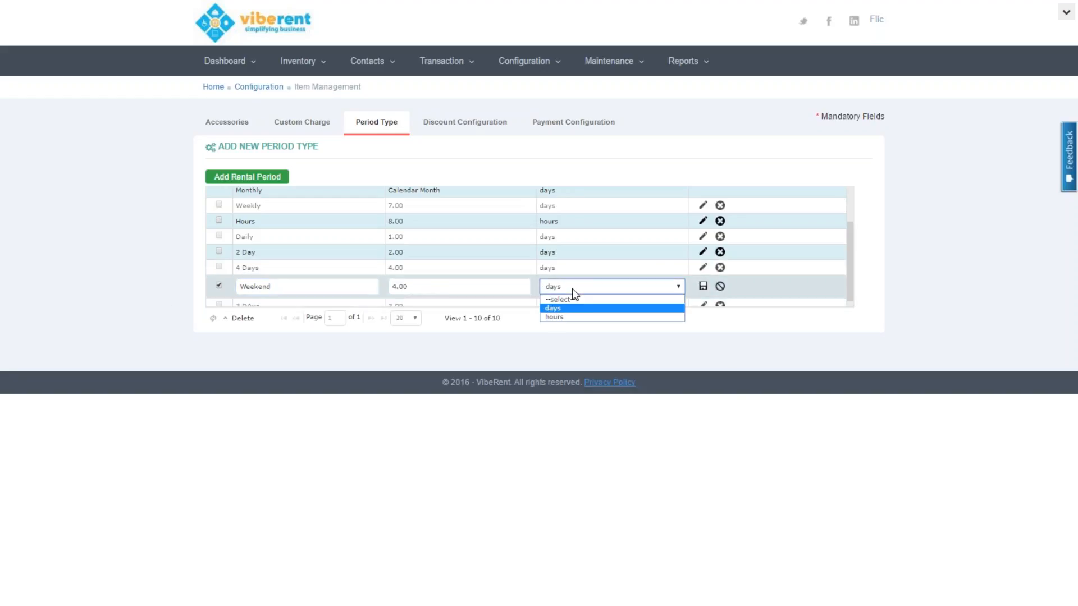
click(573, 290)
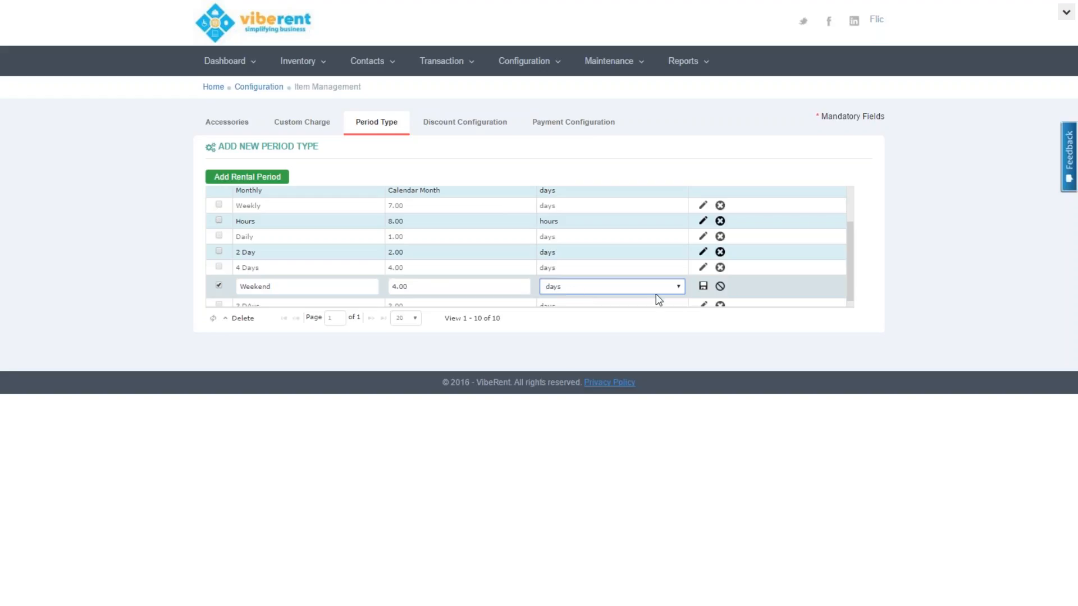
click(720, 287)
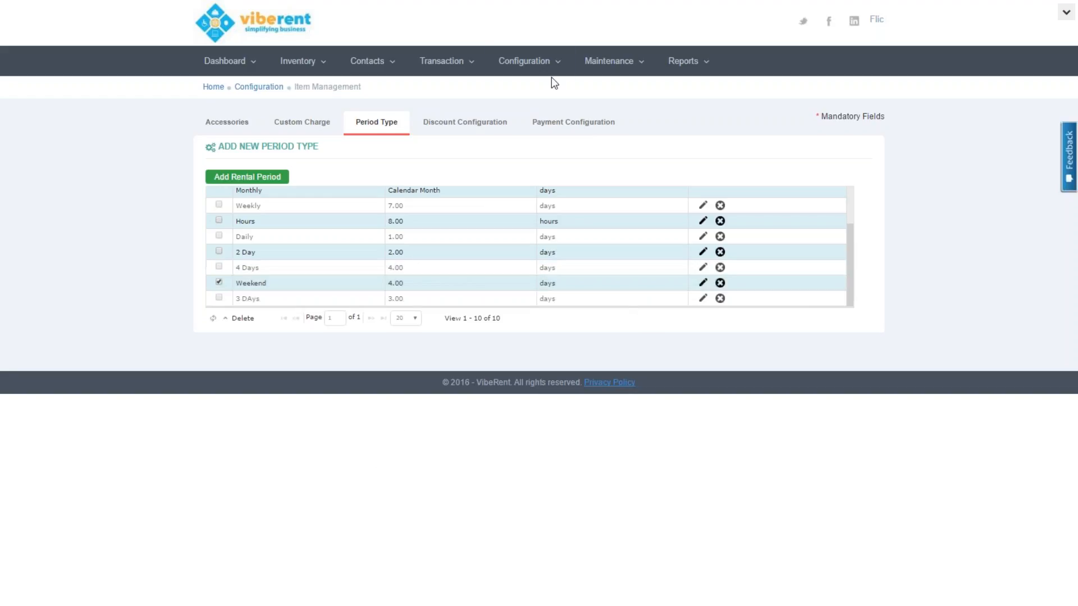
Open the Email Templates configuration and view the contents of the Test and Invoice templates.
mouse_move(548, 73)
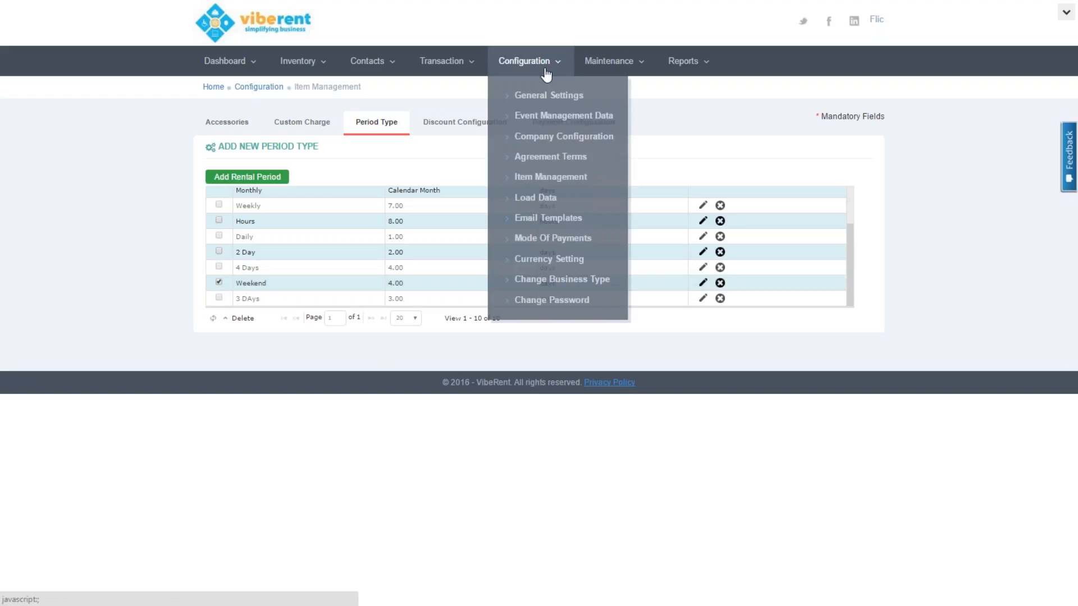
click(555, 223)
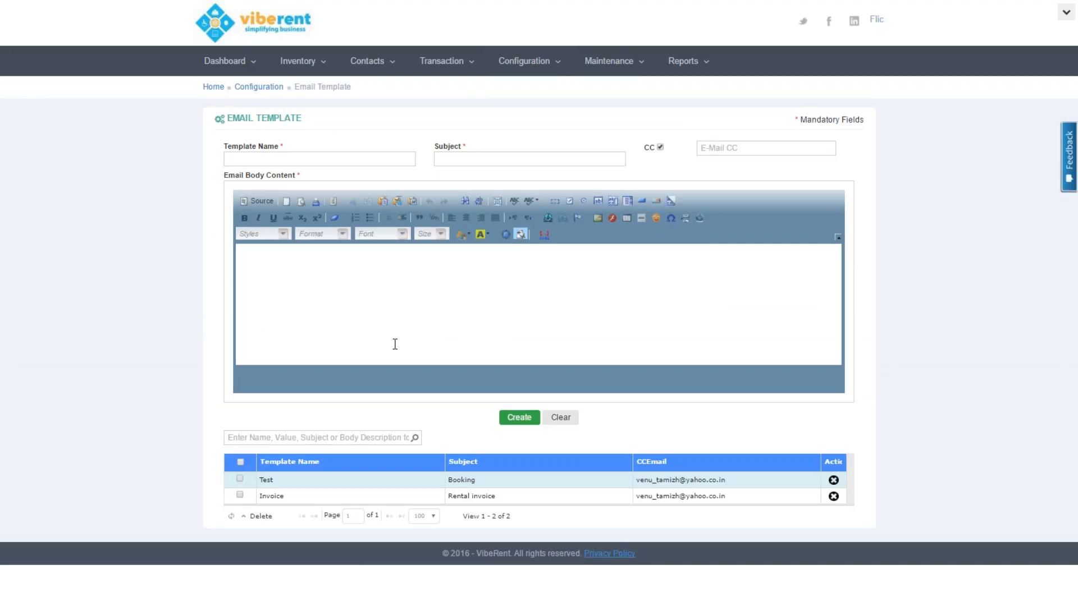
click(320, 484)
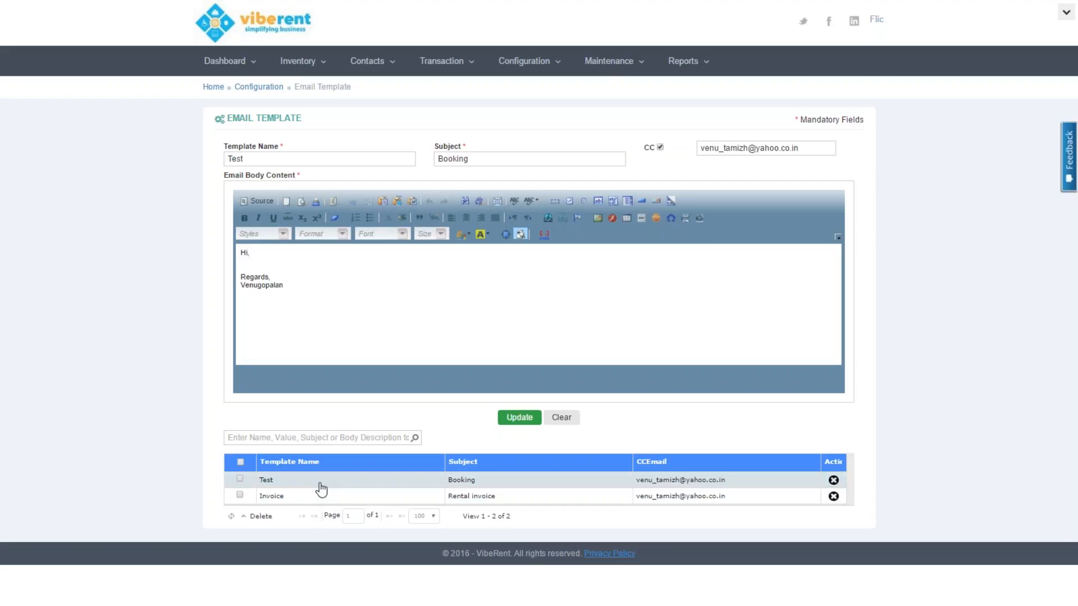
click(319, 502)
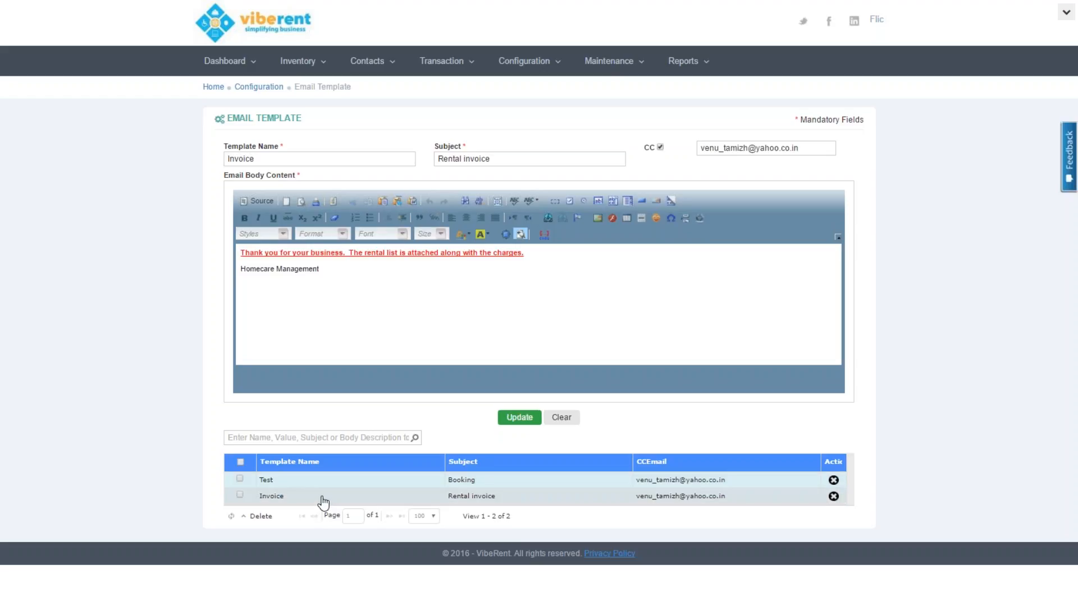
drag(530, 253, 207, 248)
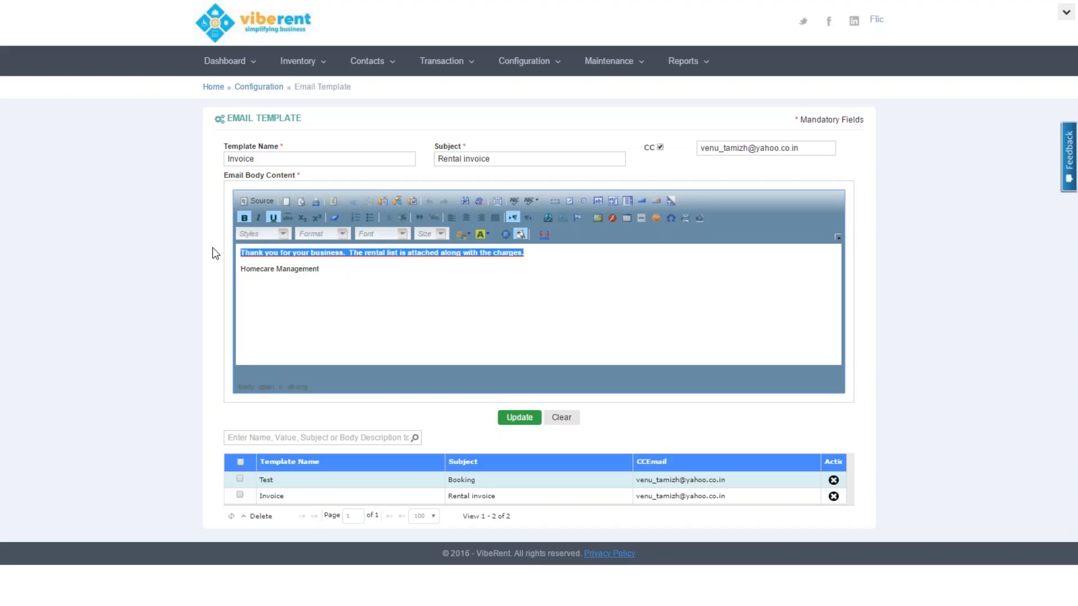
click(468, 285)
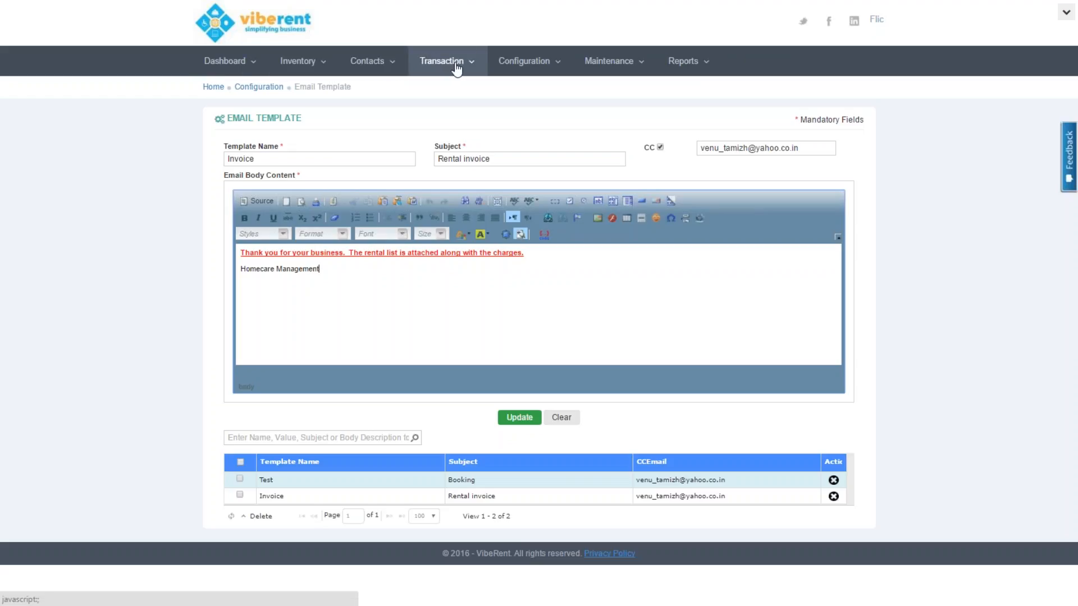
Open the Transactions Calendar from the dashboard and view April 2016 and February 2016.
click(226, 63)
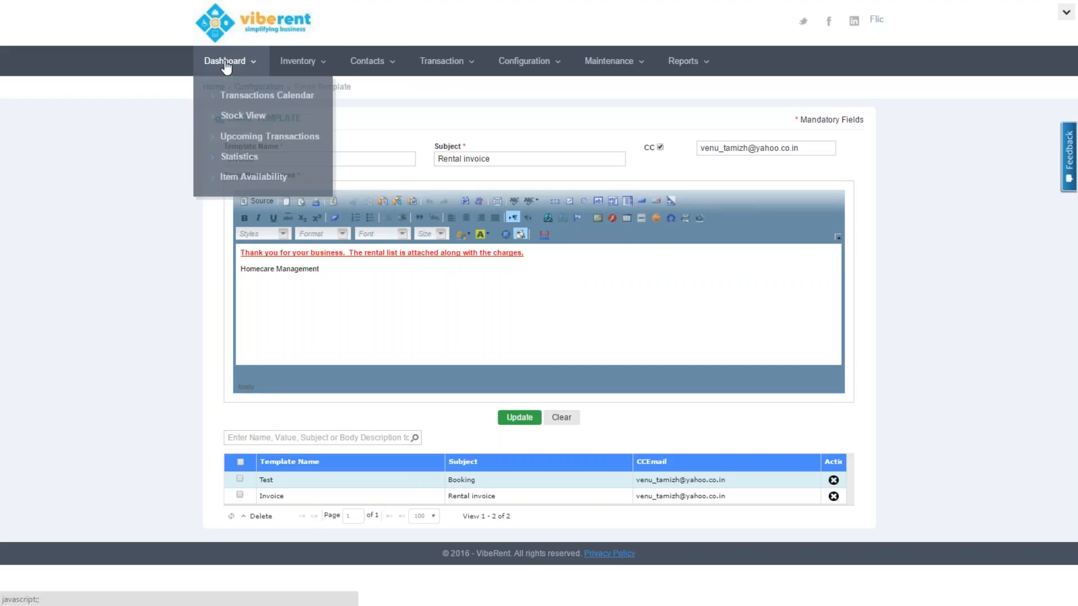
click(240, 96)
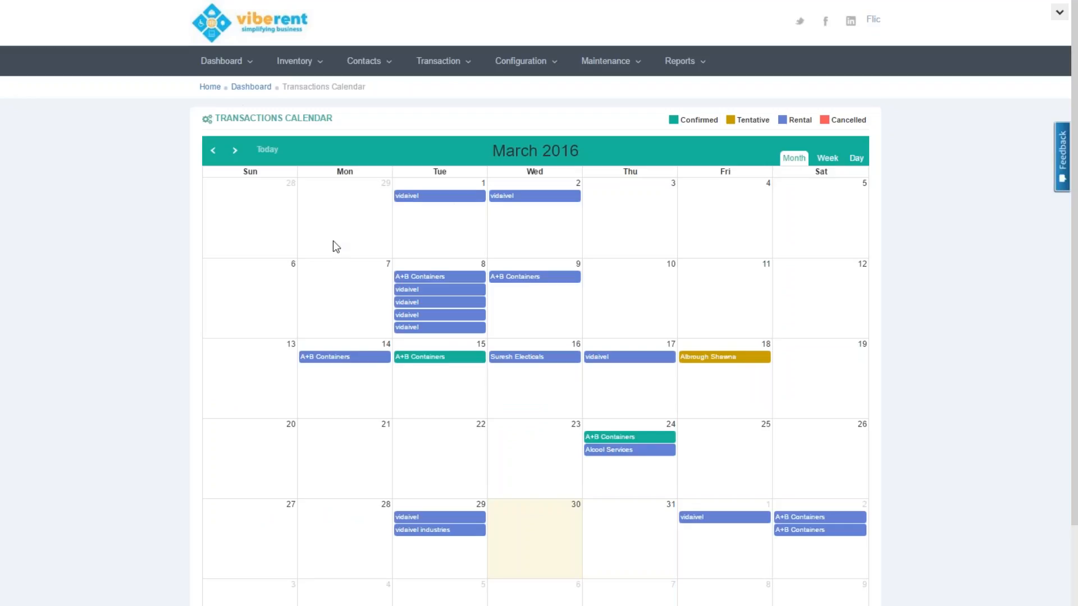
click(236, 152)
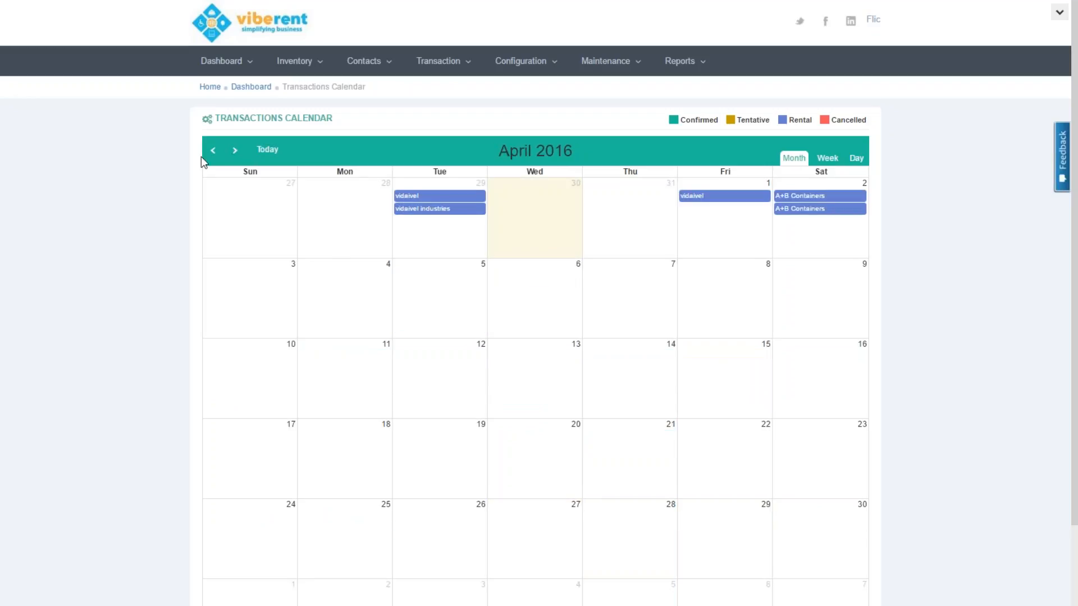
click(213, 151)
click(213, 152)
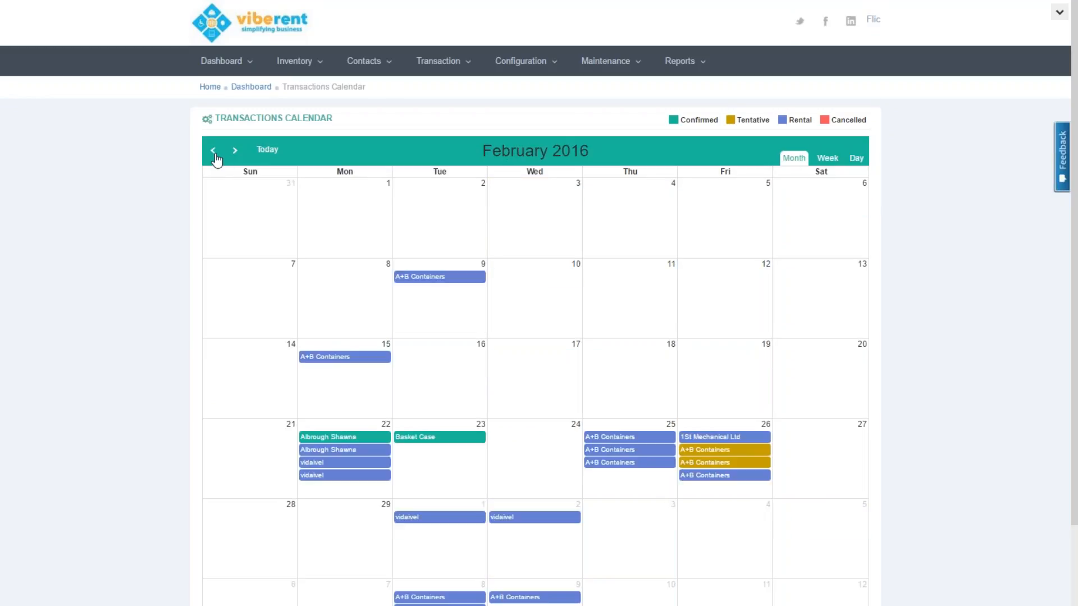
View March 2016 in the Transactions Calendar and check the booking details for 15 and 18 March.
click(235, 151)
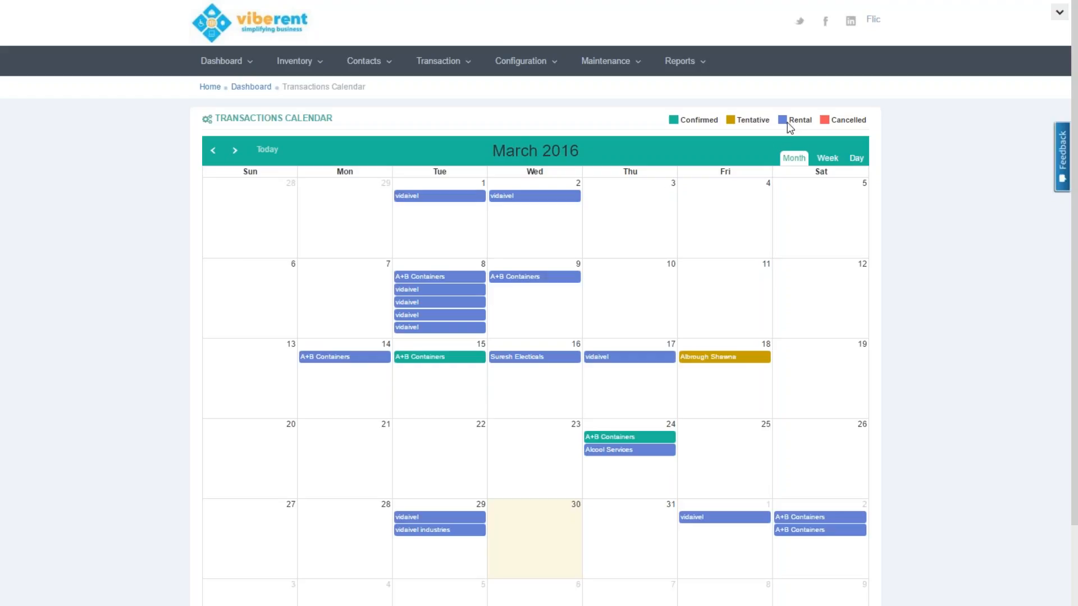
mouse_move(443, 361)
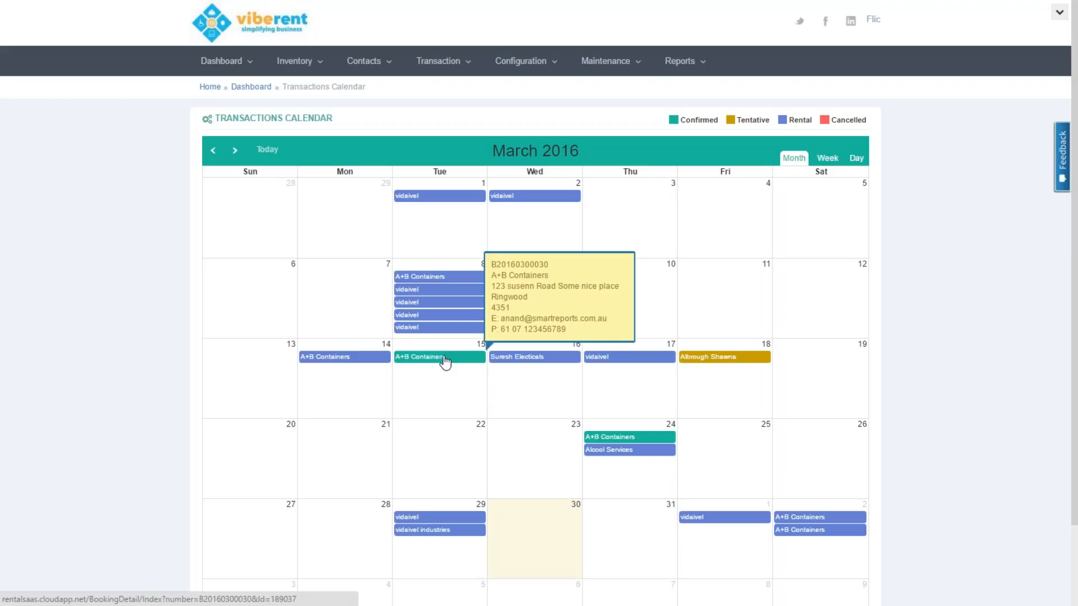
mouse_move(737, 360)
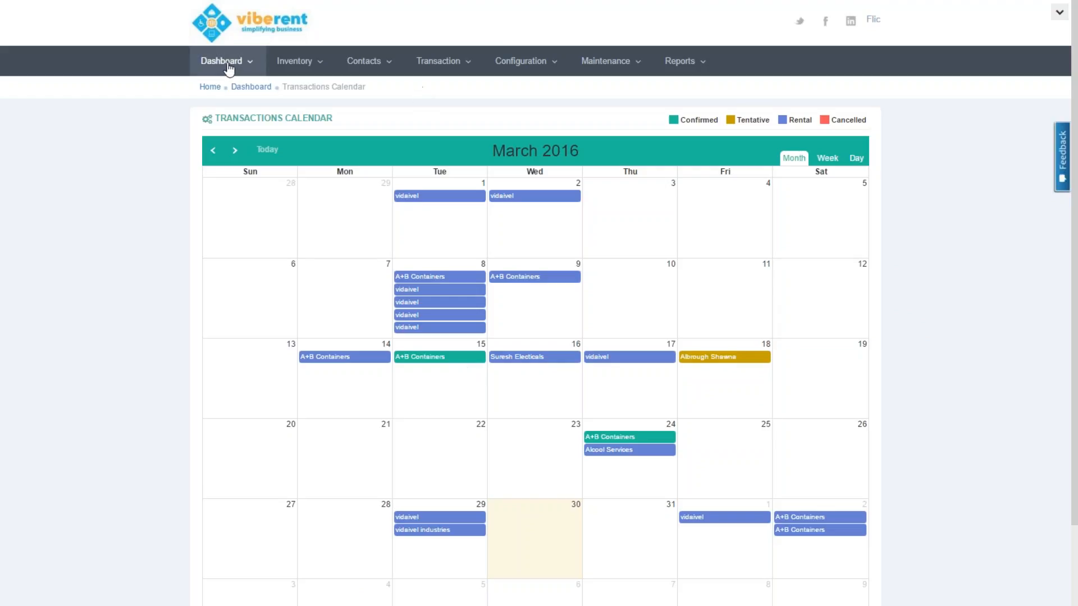
Open the Stock View and search stock for the Indoor Items - Stationery sub category from 01/03/2016 to 31/03/2016.
click(228, 63)
click(222, 118)
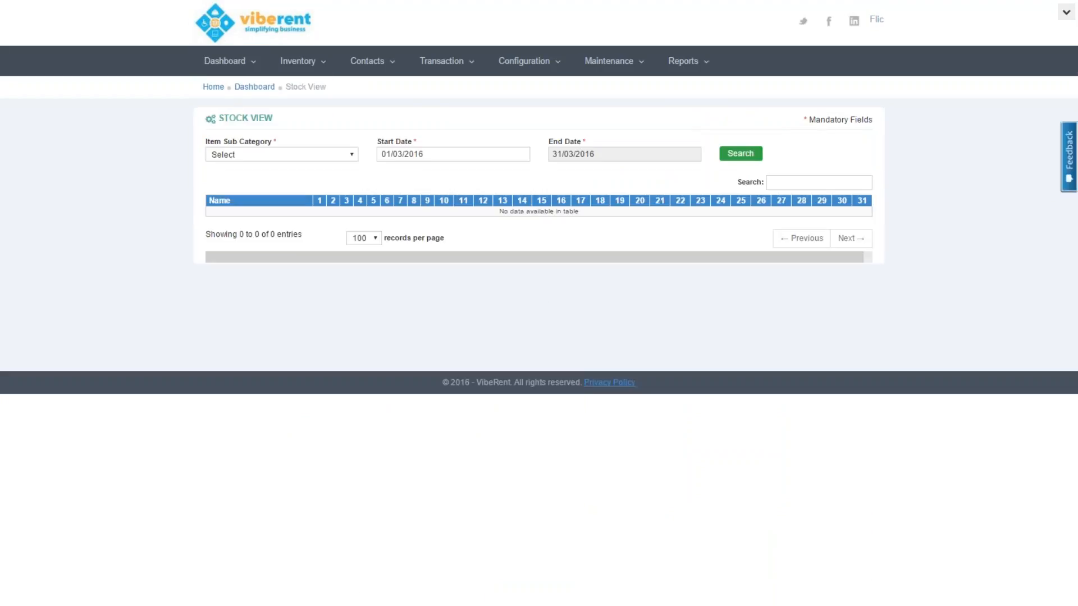
click(290, 154)
click(293, 198)
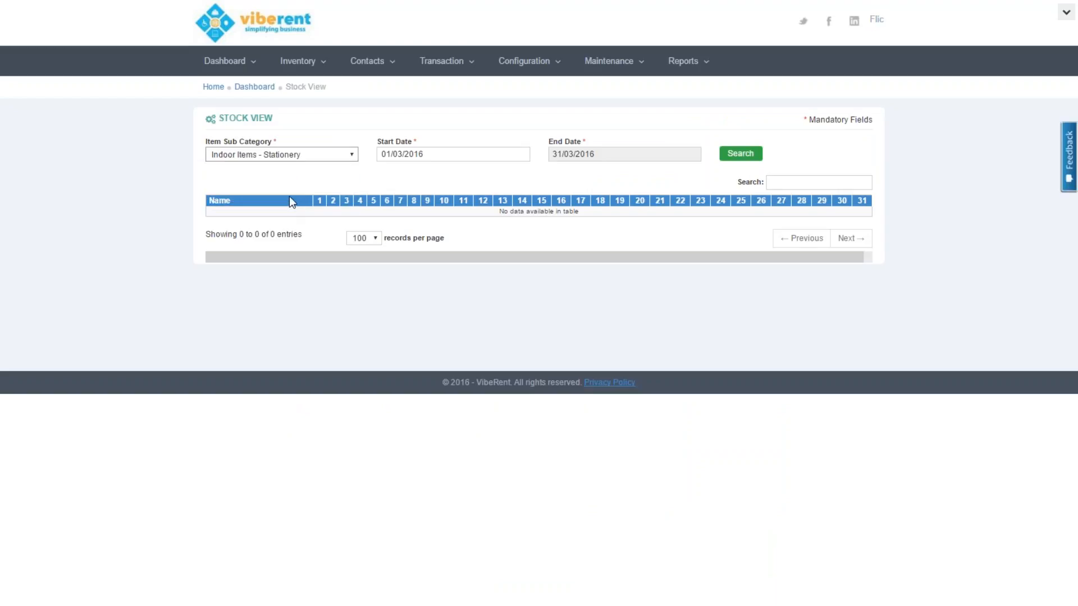
click(736, 156)
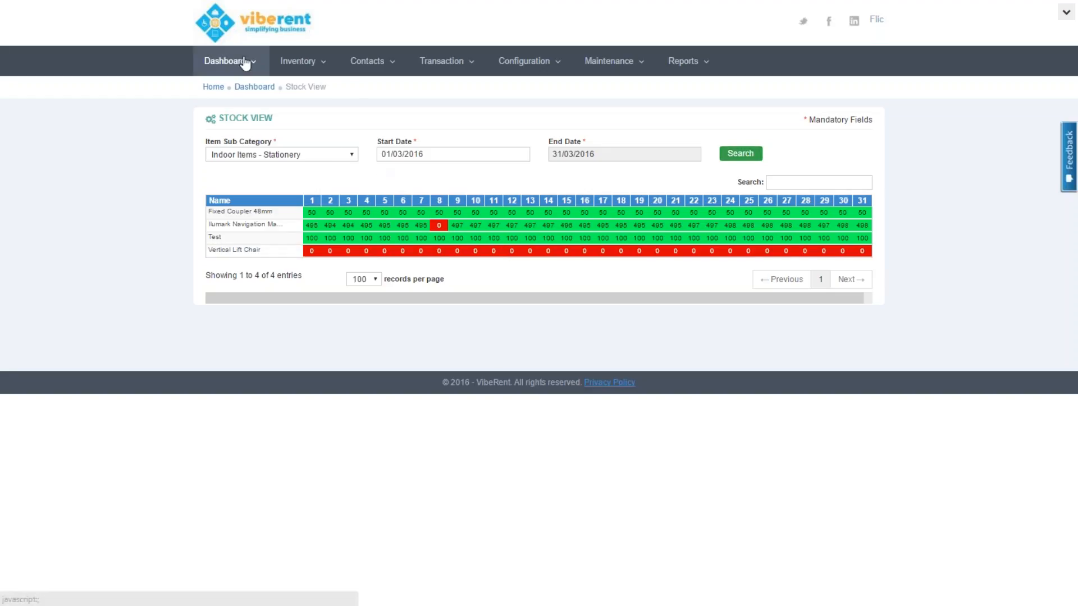
Open Upcoming Transactions and view the upcoming bookings, upcoming rentals and closing rentals for March 2016.
mouse_move(243, 67)
click(265, 139)
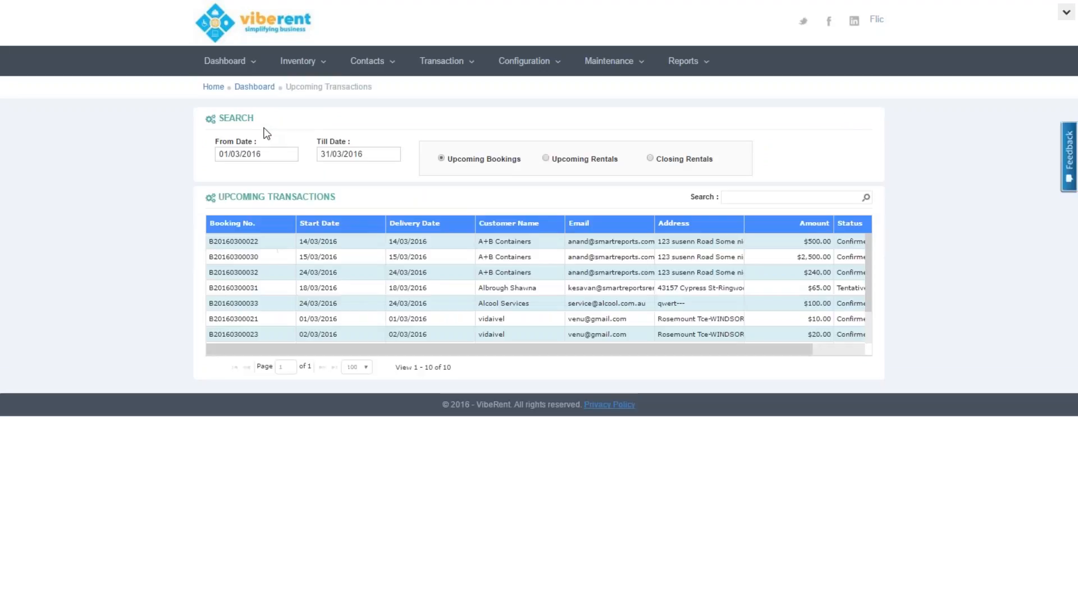
click(568, 163)
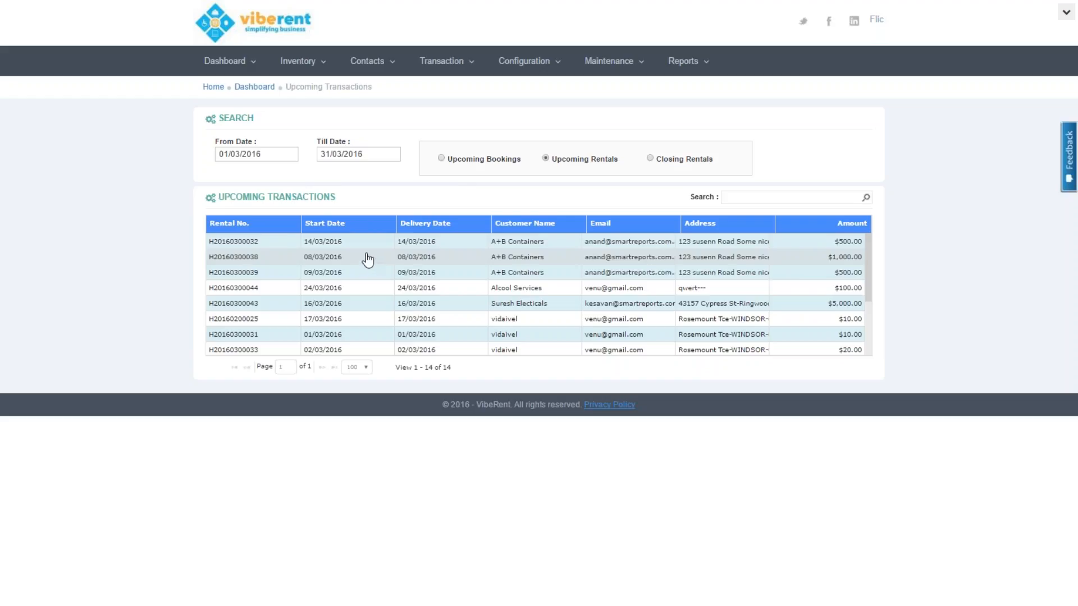
click(686, 160)
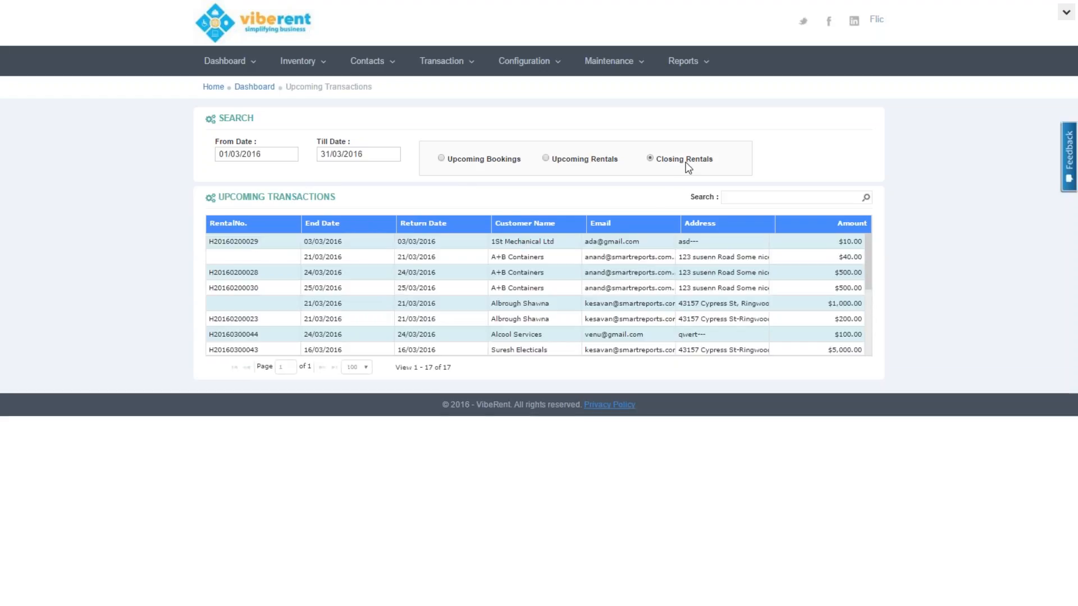
click(584, 159)
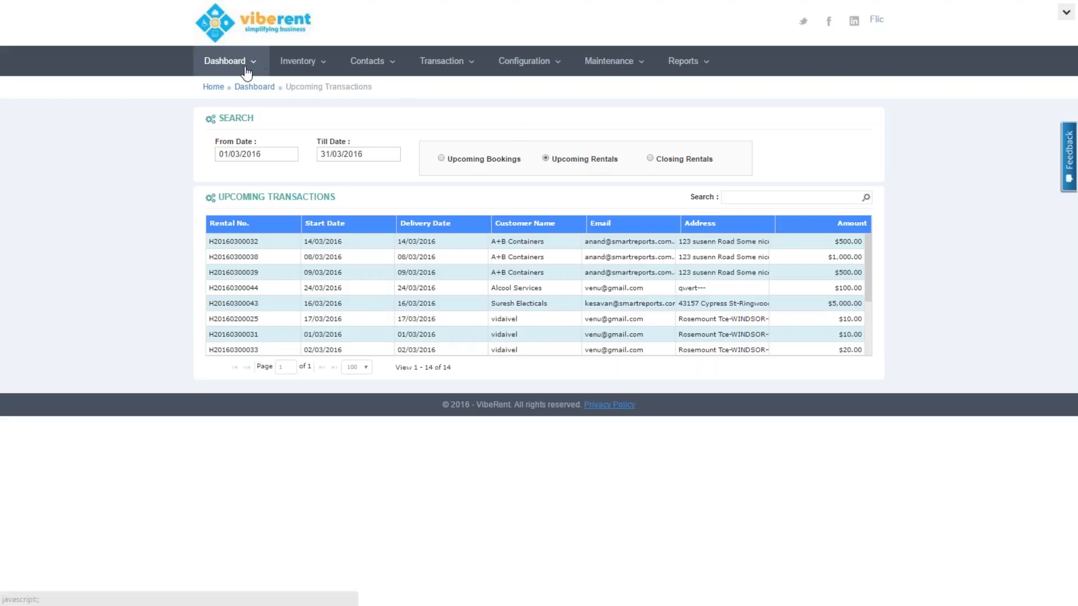
Open the Statistics dashboard and examine the charts of top selling items, top customers and booking status.
mouse_move(246, 72)
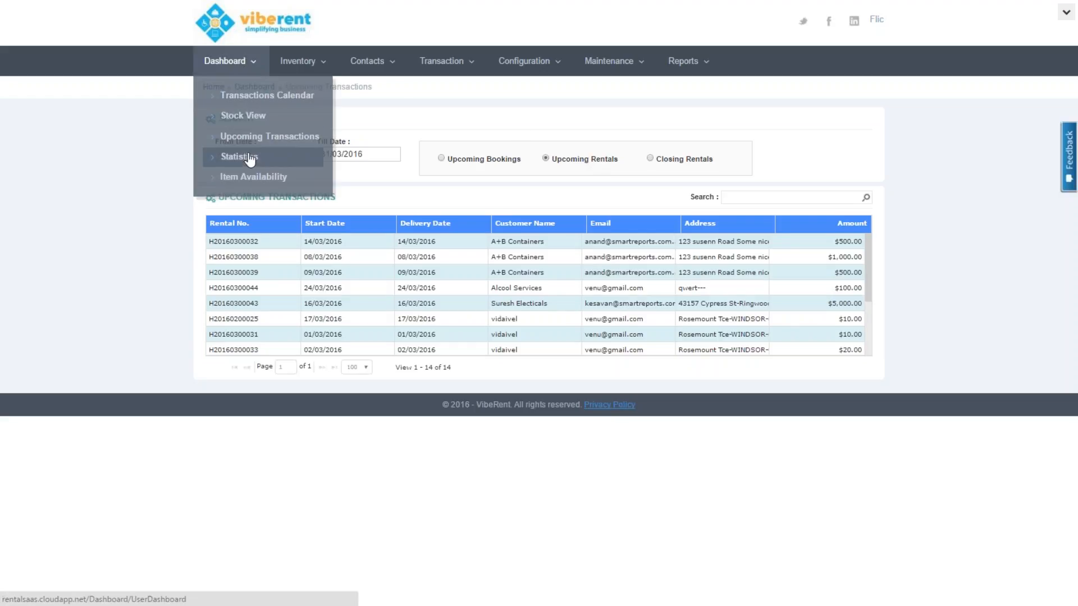
click(225, 158)
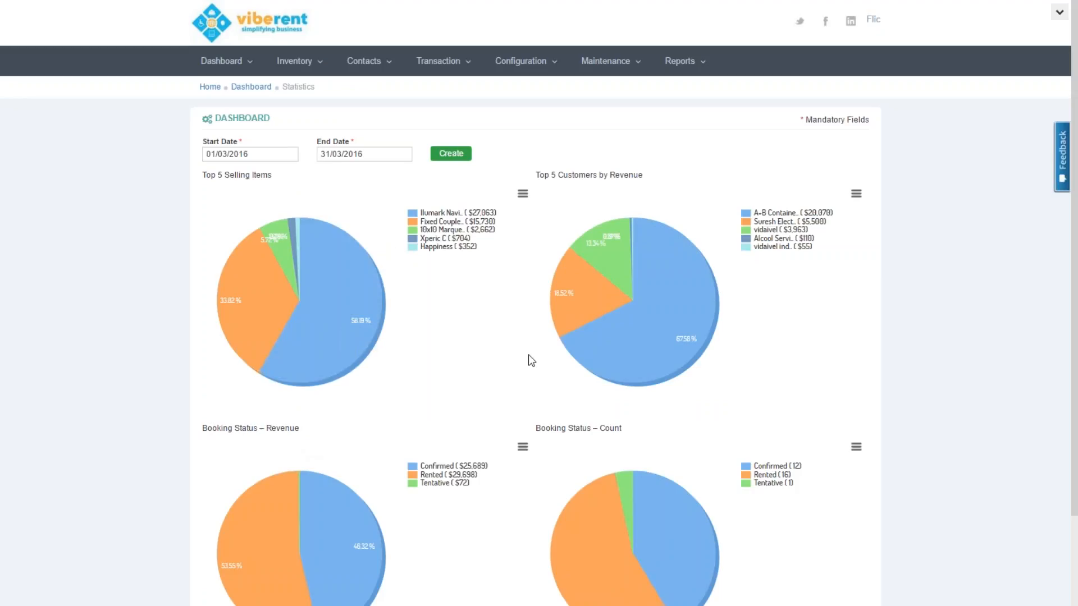
mouse_move(644, 336)
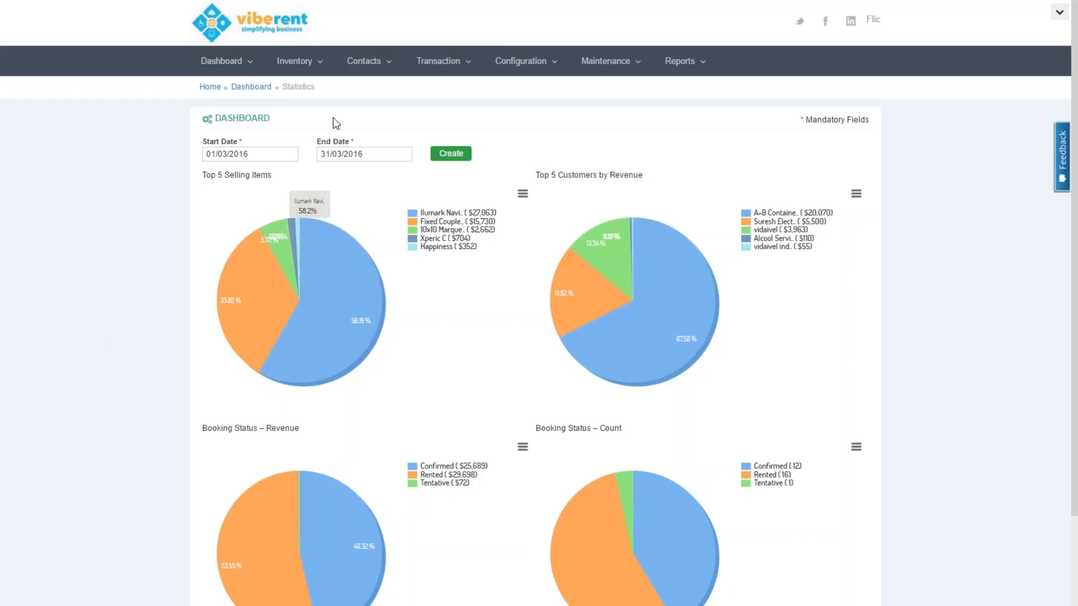
Open Inventory Management and load the 10x10 Marquee item from the inventory item list.
mouse_move(307, 64)
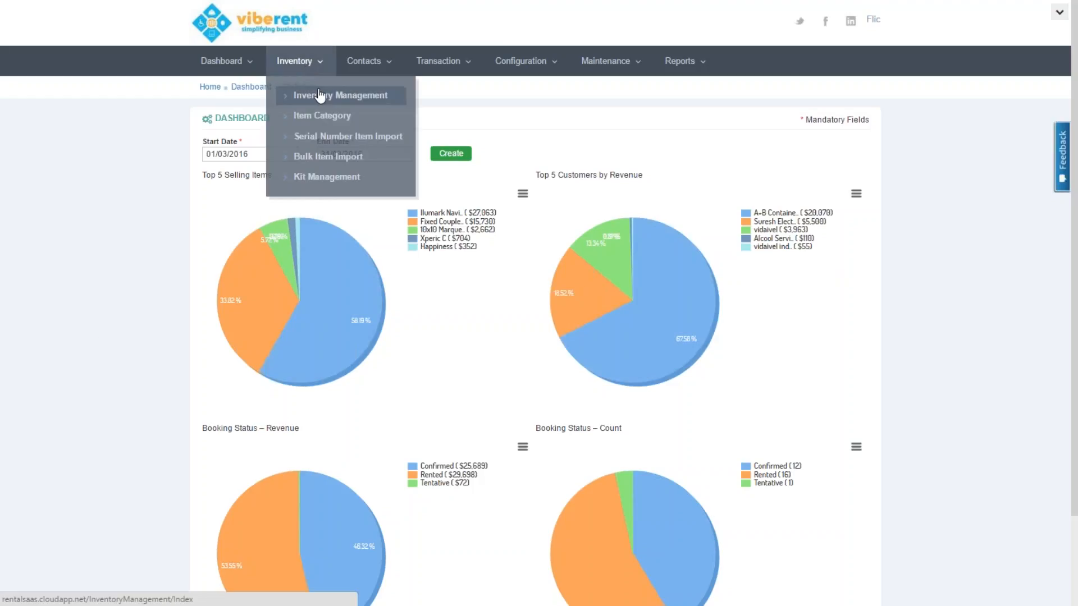
click(320, 96)
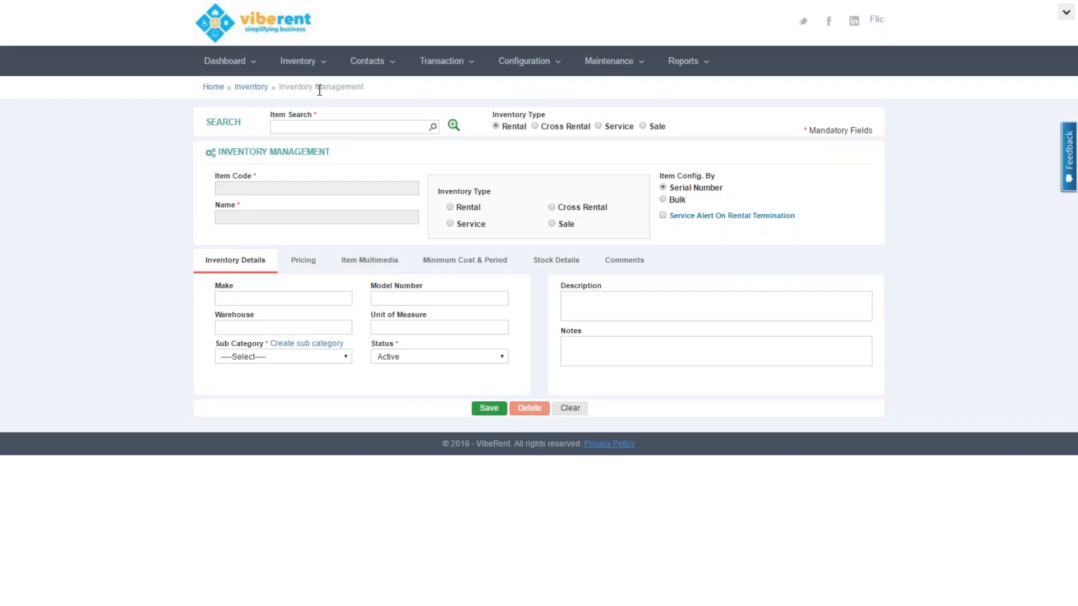
click(452, 126)
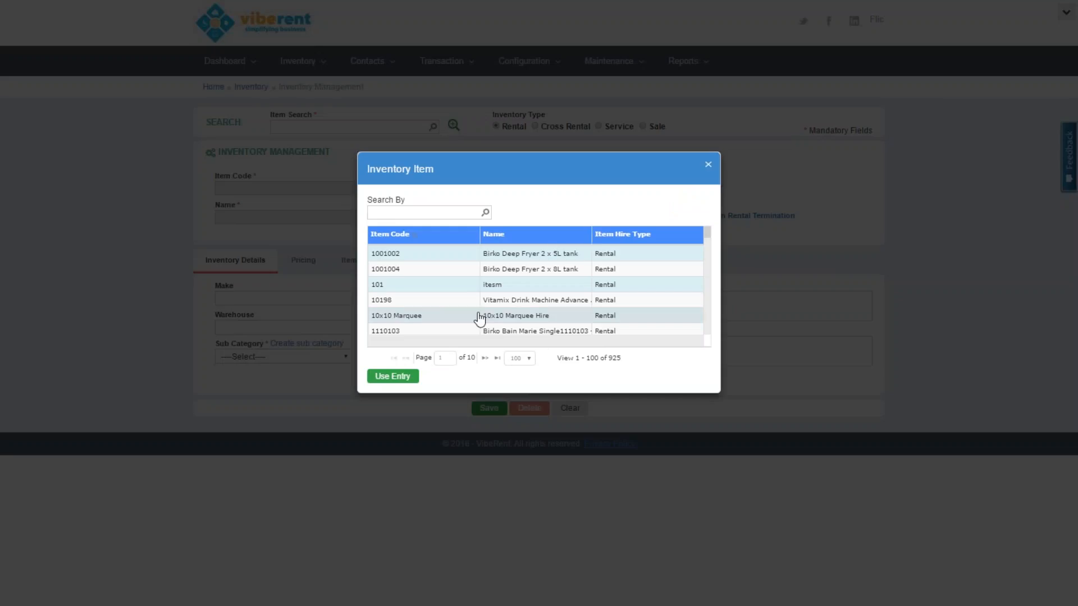
double_click(456, 316)
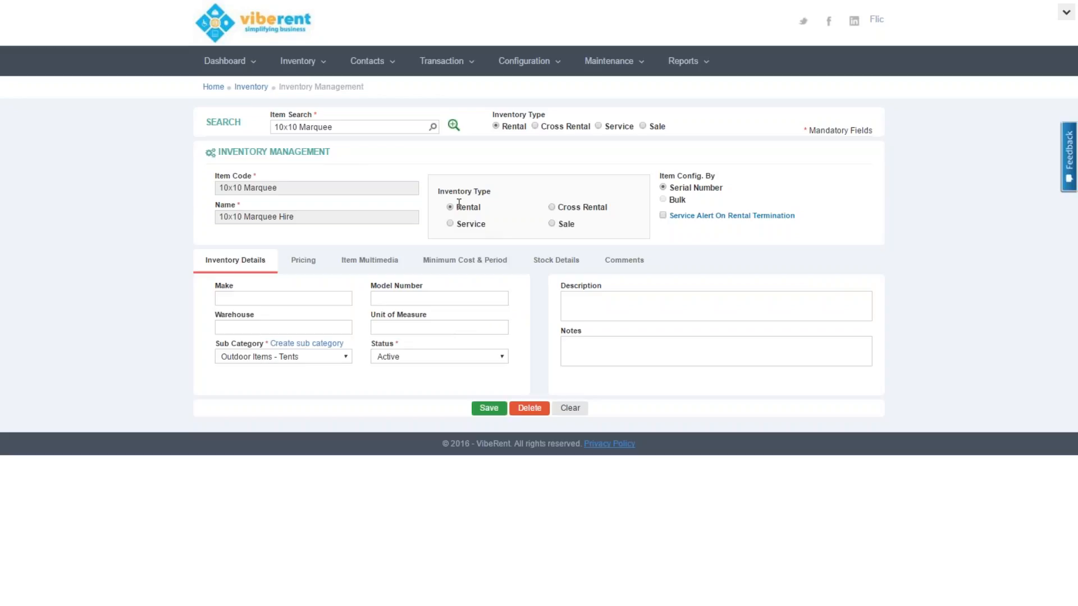
Set the marquee's inventory type to Cross Rental with a 7Eleven supplier and supplier charges of $15.00.
click(552, 207)
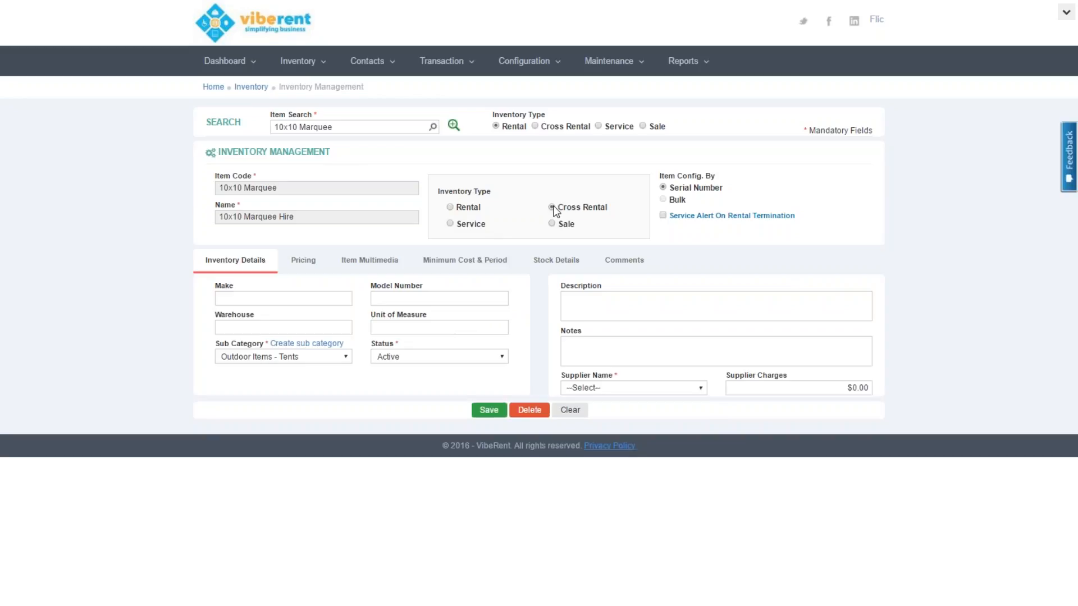
click(645, 388)
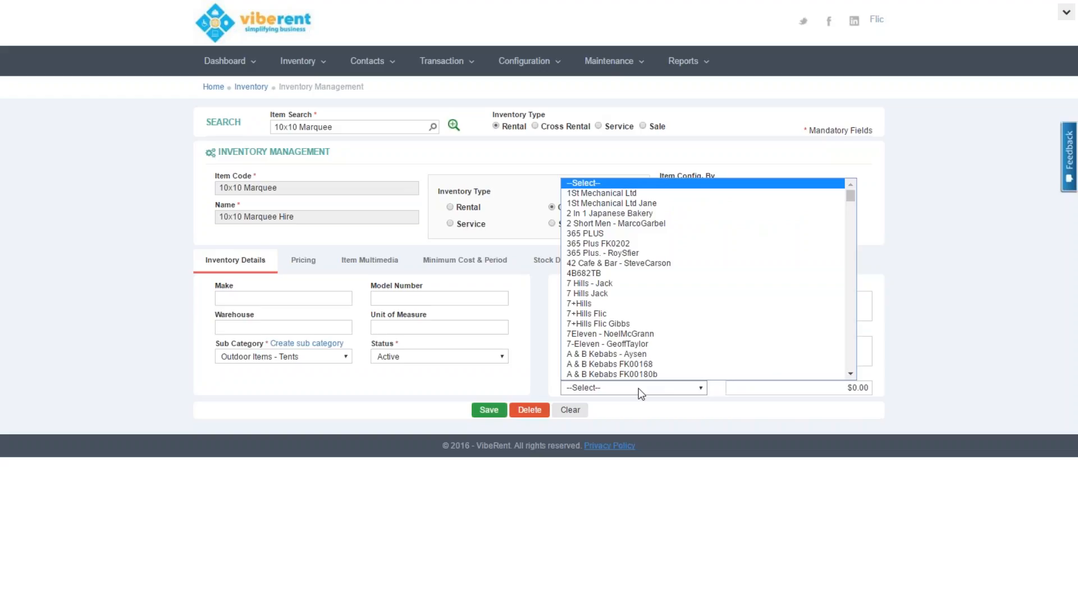
click(668, 338)
click(778, 385)
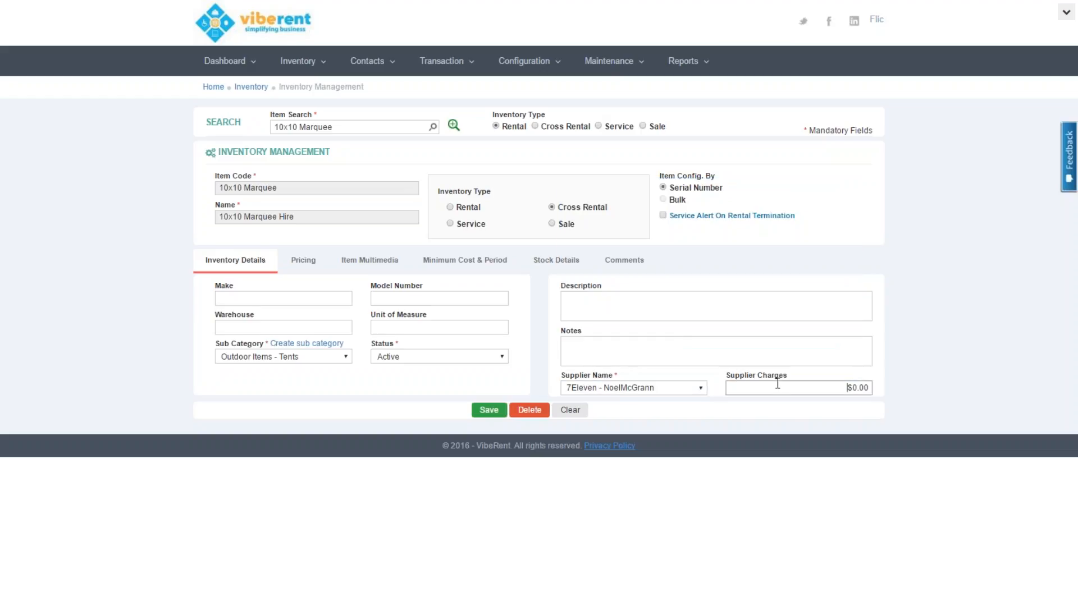
drag(778, 384, 909, 390)
text(15)
key(Tab)
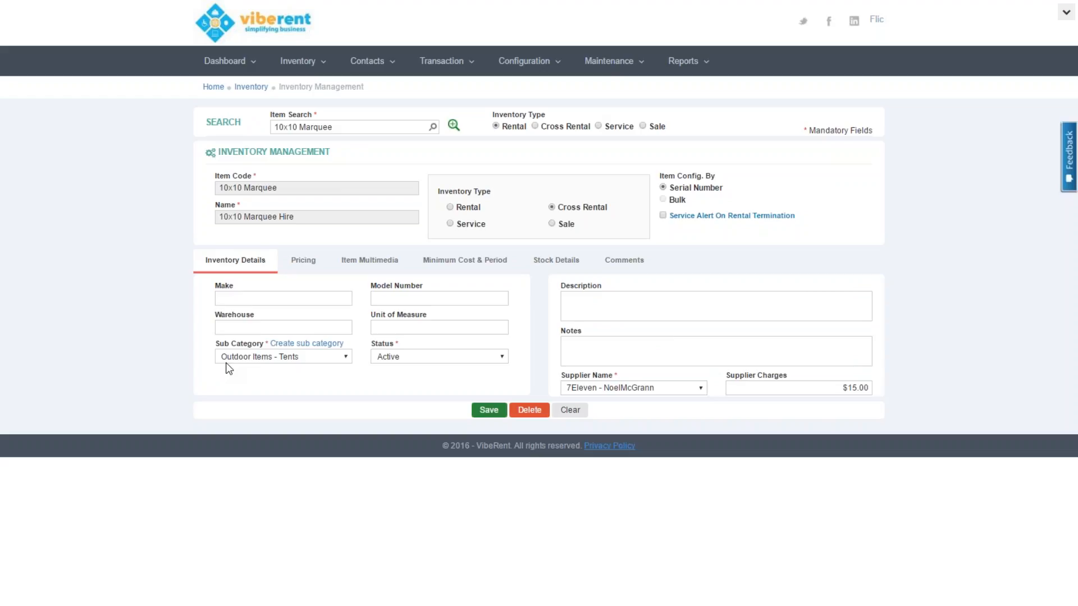
Review the marquee's pricing, multimedia attachments, stock details and comments.
click(306, 262)
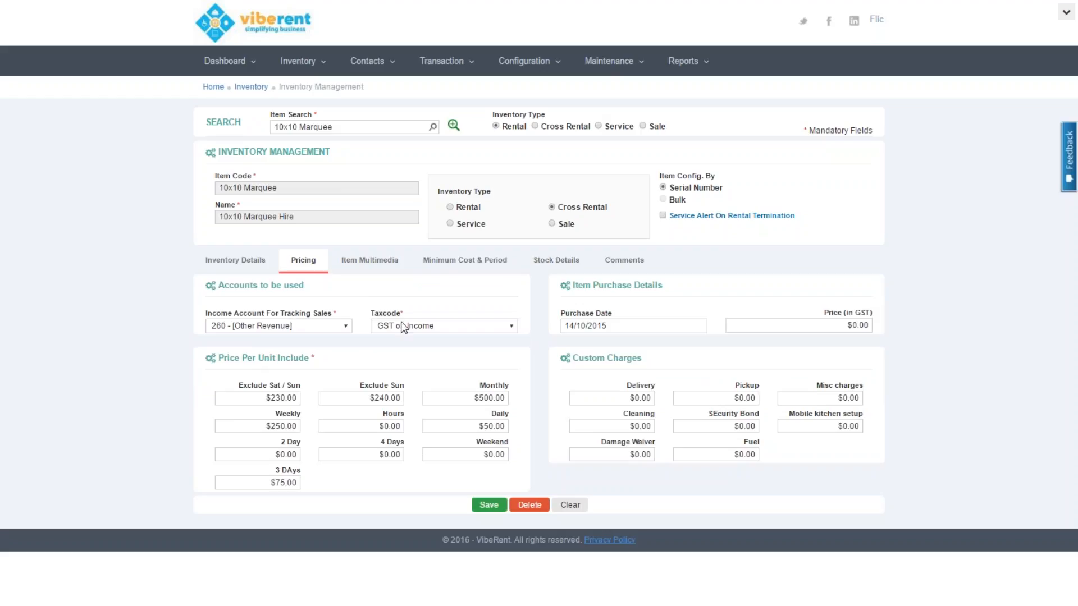
click(394, 270)
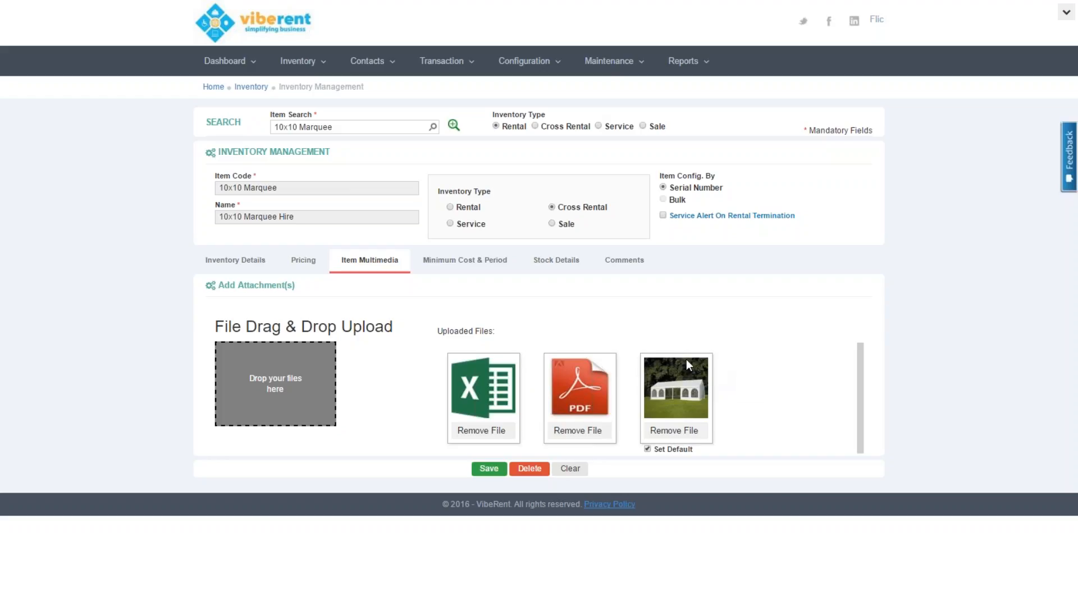
click(551, 262)
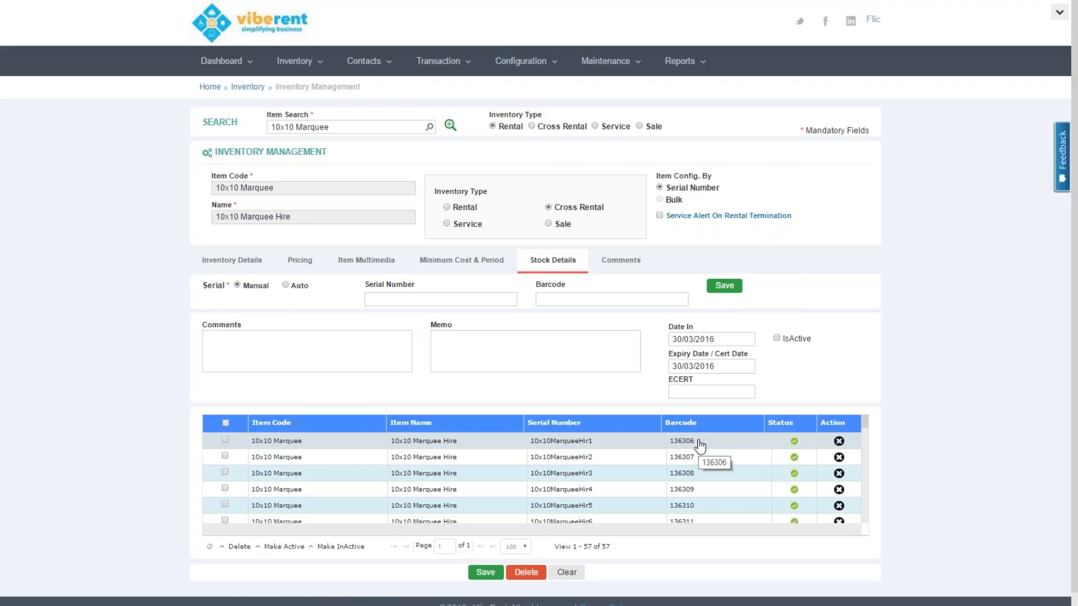
click(624, 269)
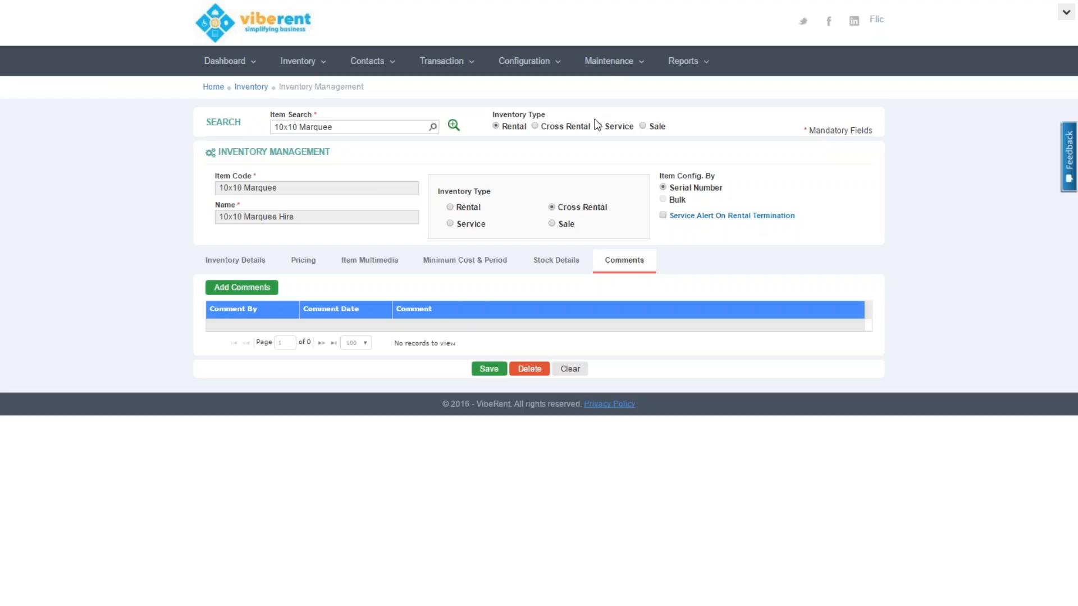
Switch to the Sample-itemimportlist-serialnumber.xlsx workbook in Excel and review its item, tax code, barcode and price columns.
key(alt+Tab)
key(Tab)
key(Tab)
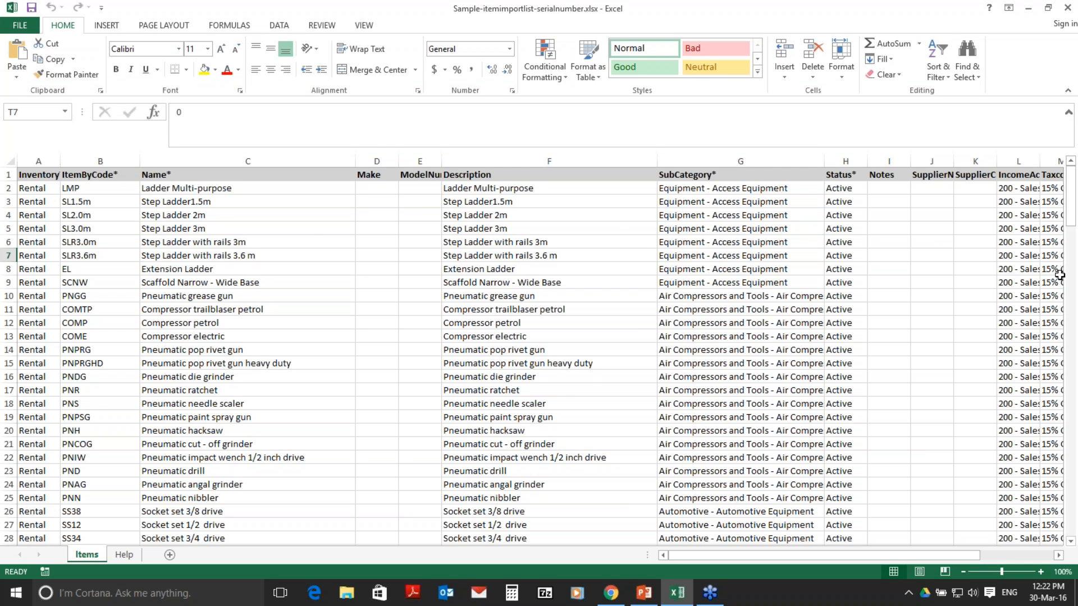
drag(1071, 196, 1071, 247)
drag(955, 561, 1028, 560)
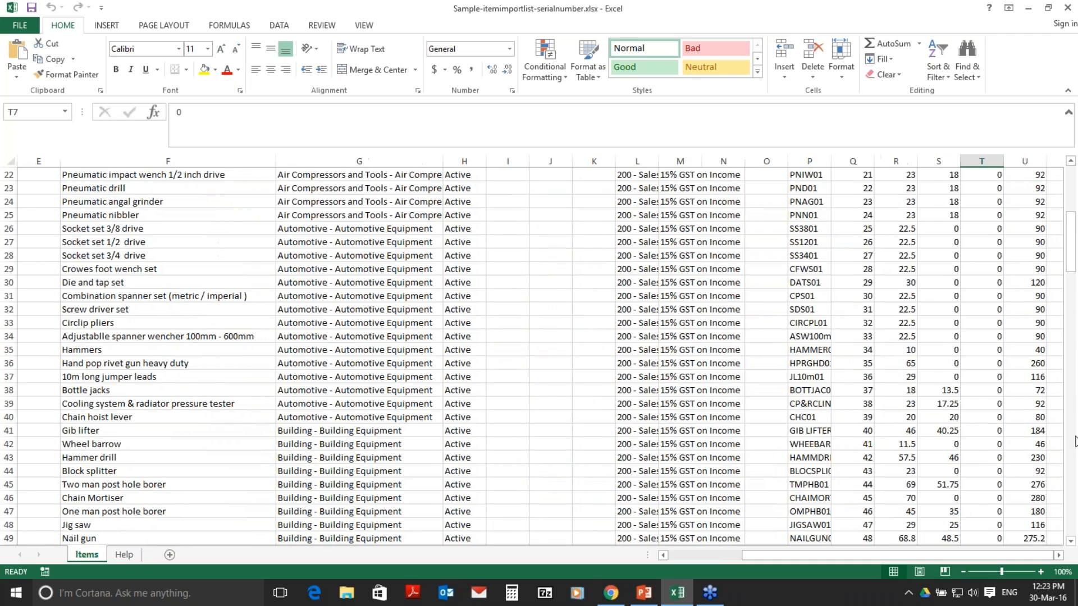
drag(1071, 247, 1071, 194)
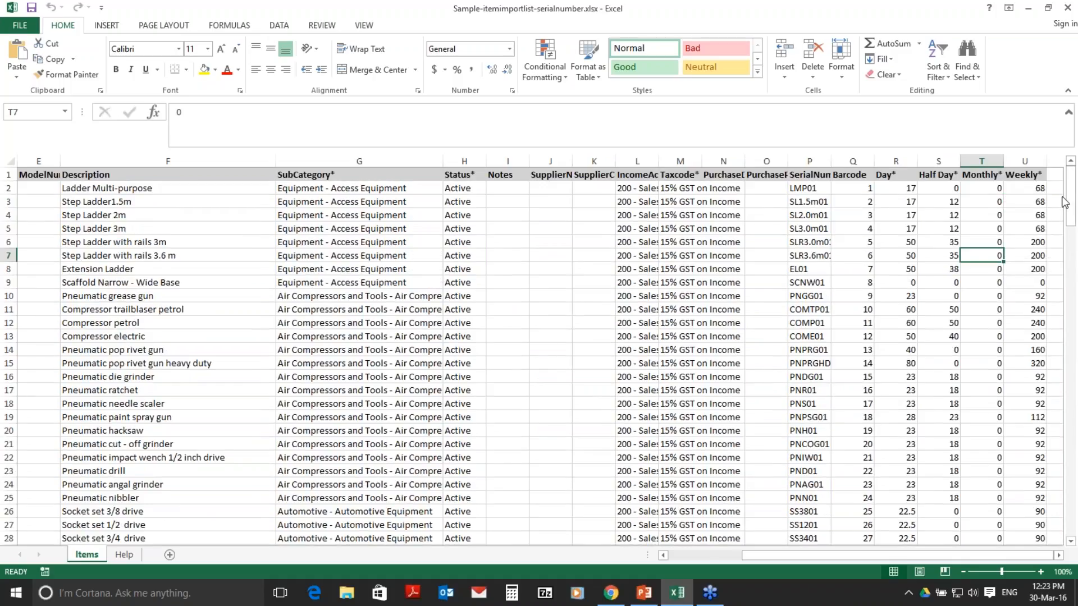
click(941, 457)
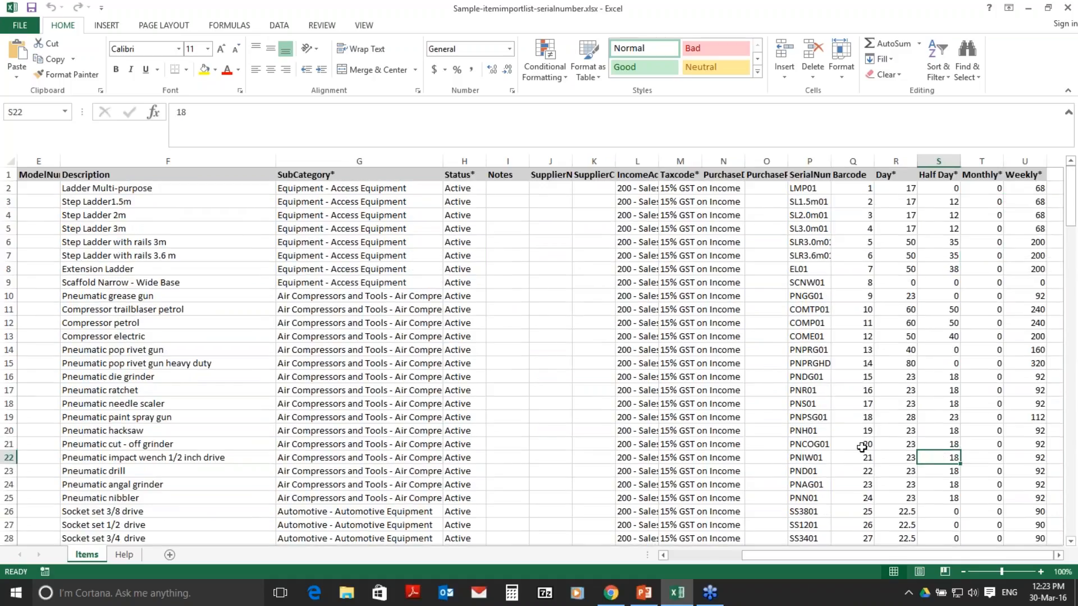
Switch back to Viberent in the browser and open the Serial Number Item Import page.
click(611, 593)
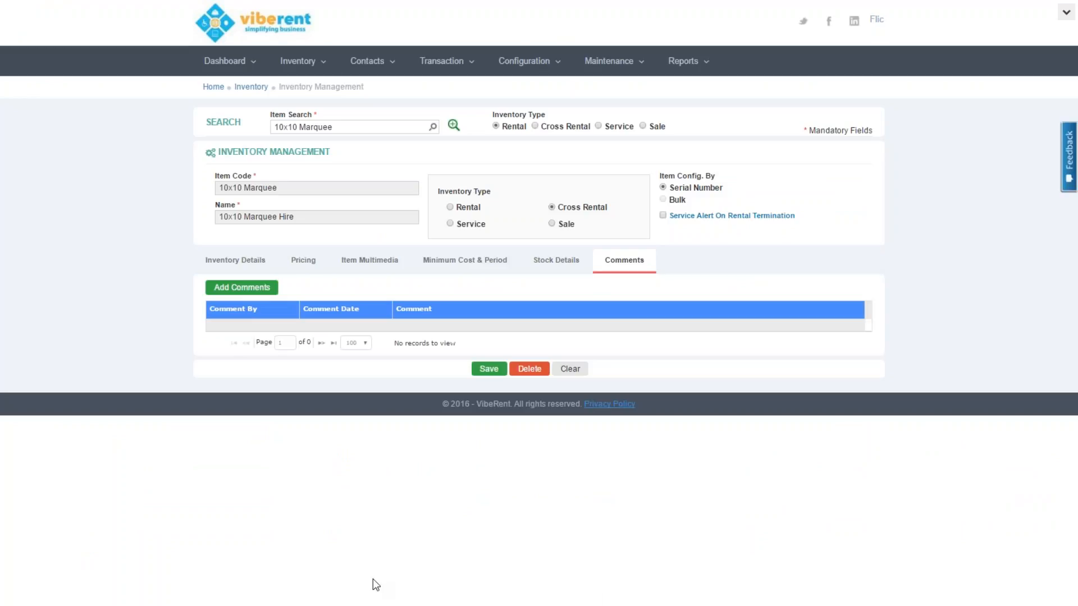
mouse_move(300, 62)
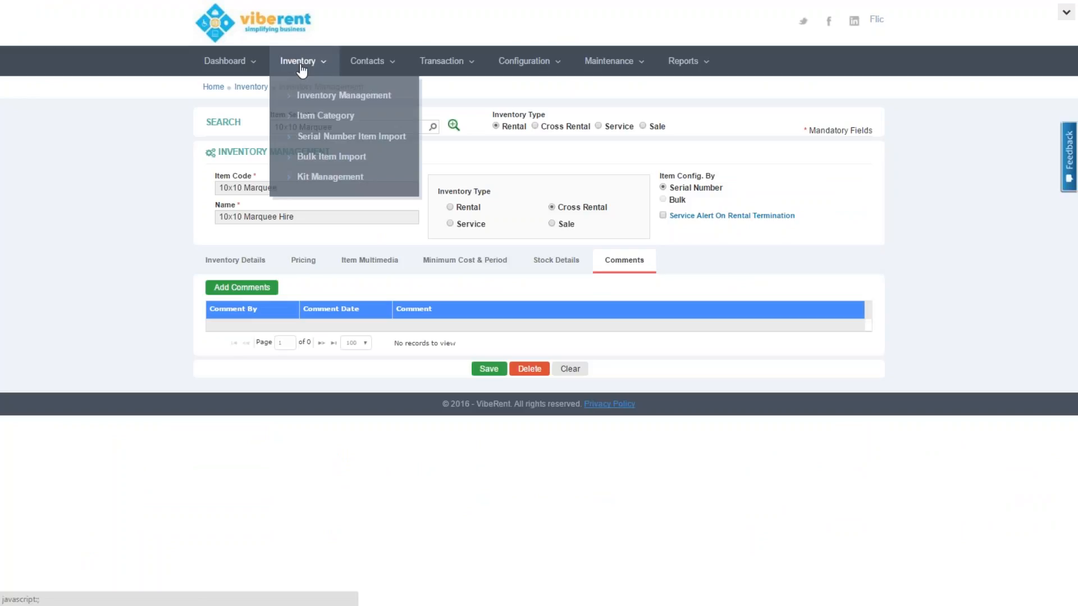
click(317, 146)
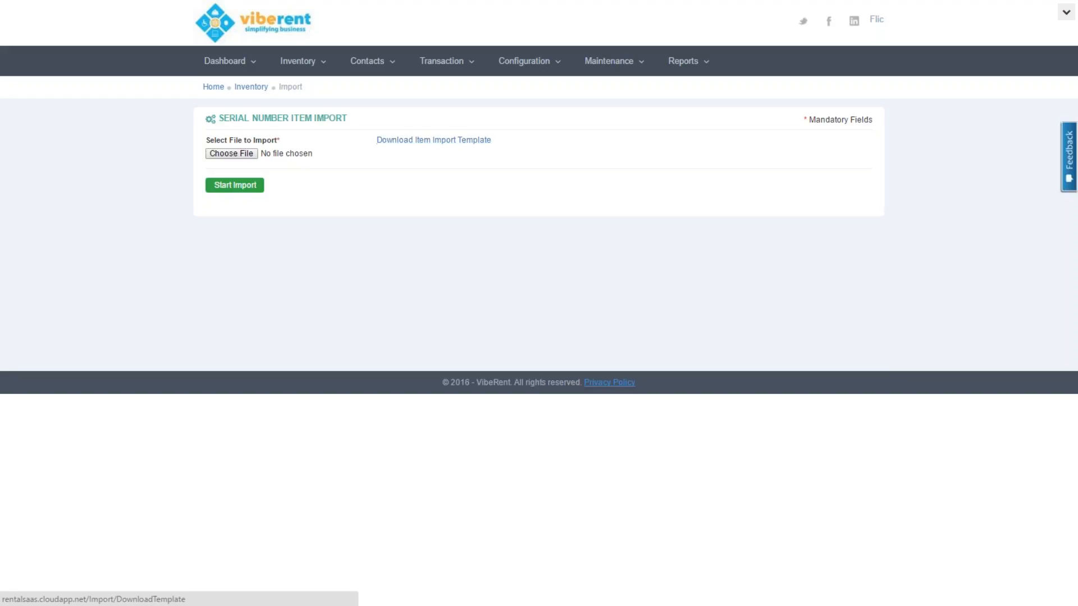
Open Kit Management and enter a kit named "Big apartment" with the description "Big apartment fitout".
click(309, 70)
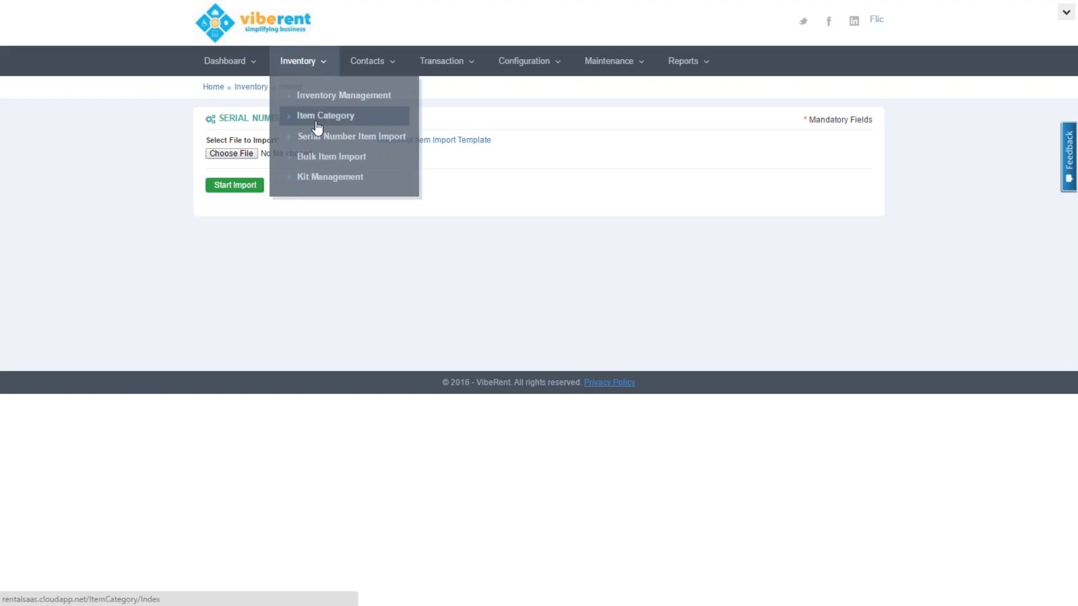
click(337, 178)
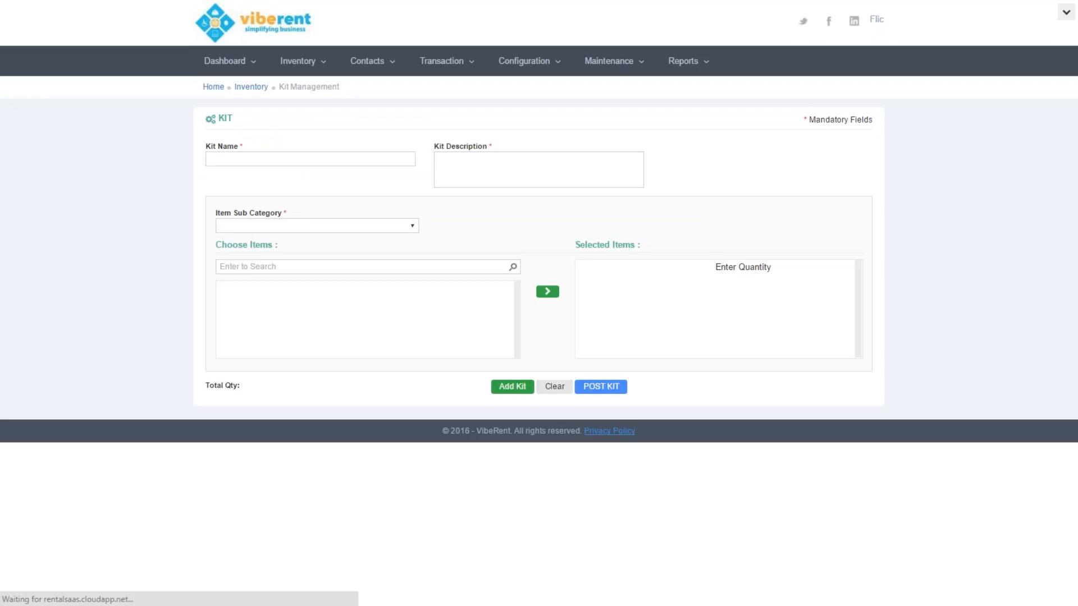
click(329, 157)
text(Big apart)
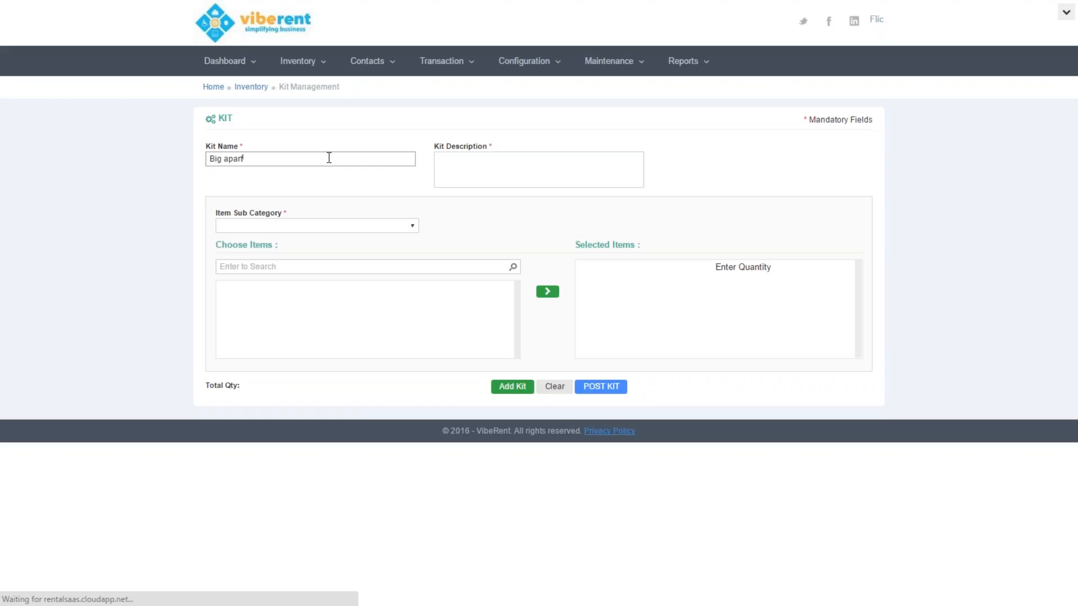
text(ment)
key(Tab)
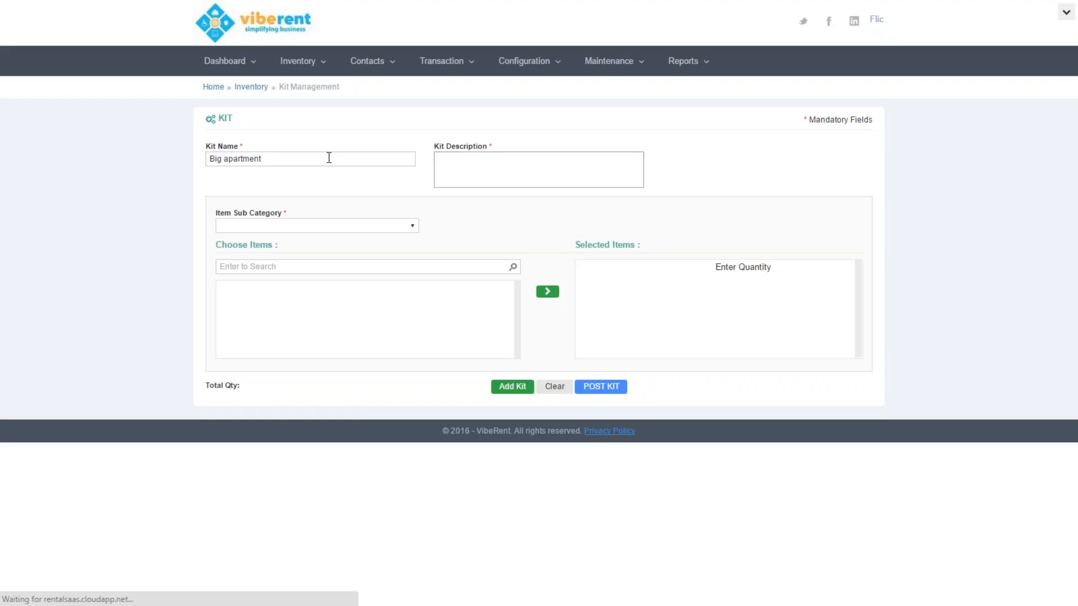
text(Big apartment fitout)
click(383, 228)
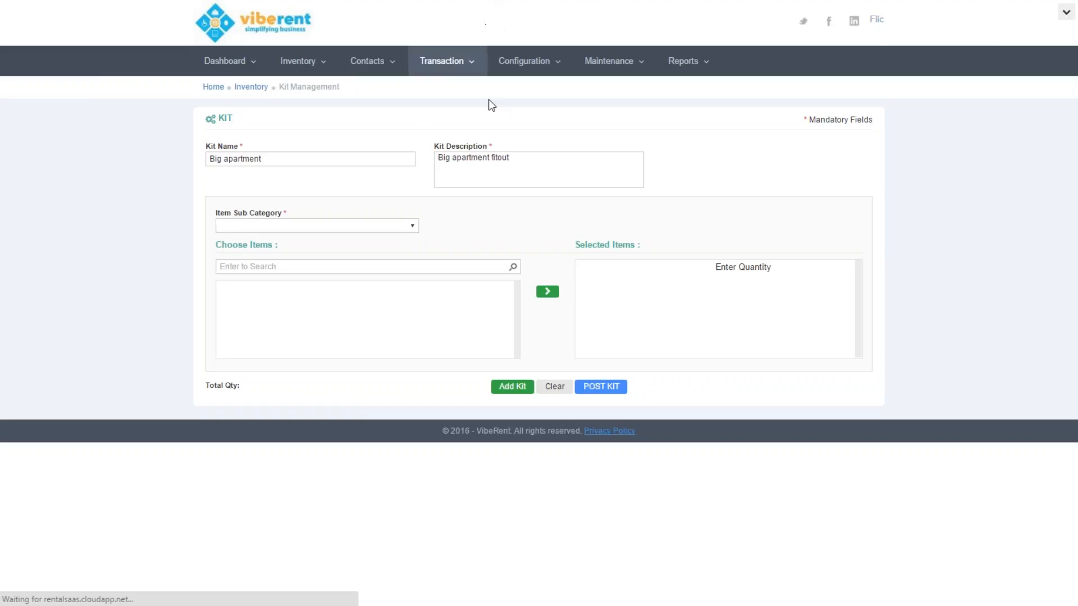
Open the Customer Addresses page, enter a customer name and bring up the address form for a new customer.
click(371, 64)
click(381, 97)
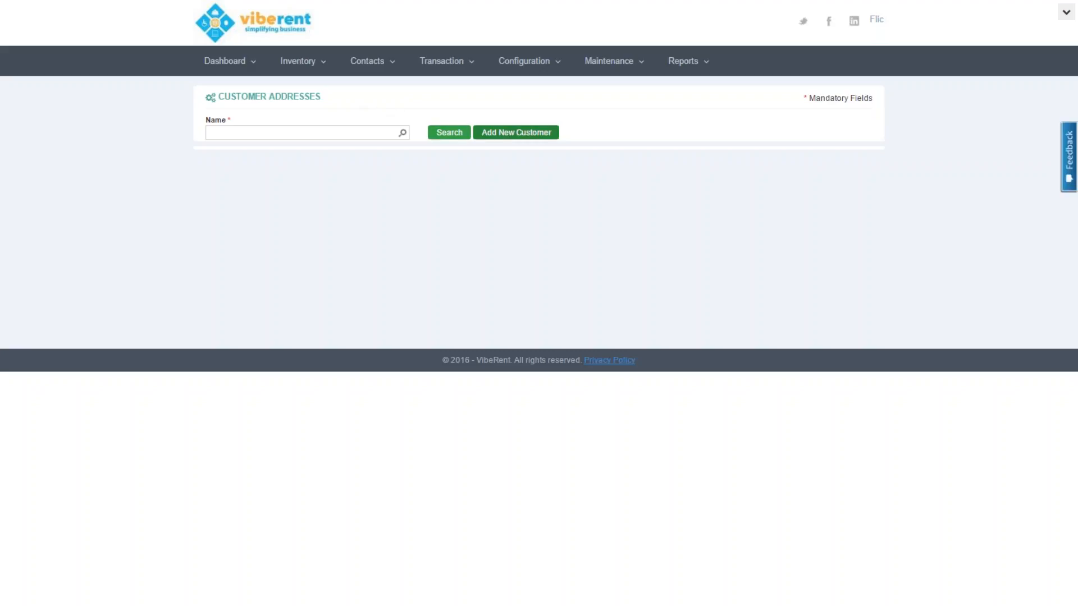
click(327, 129)
text(x)
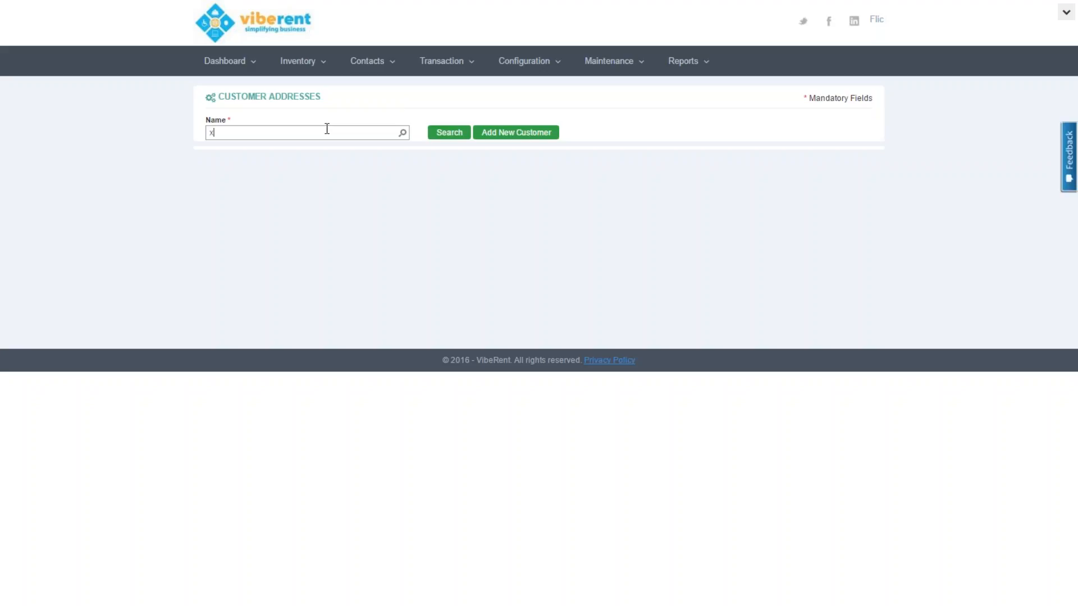
text(yzee)
click(529, 134)
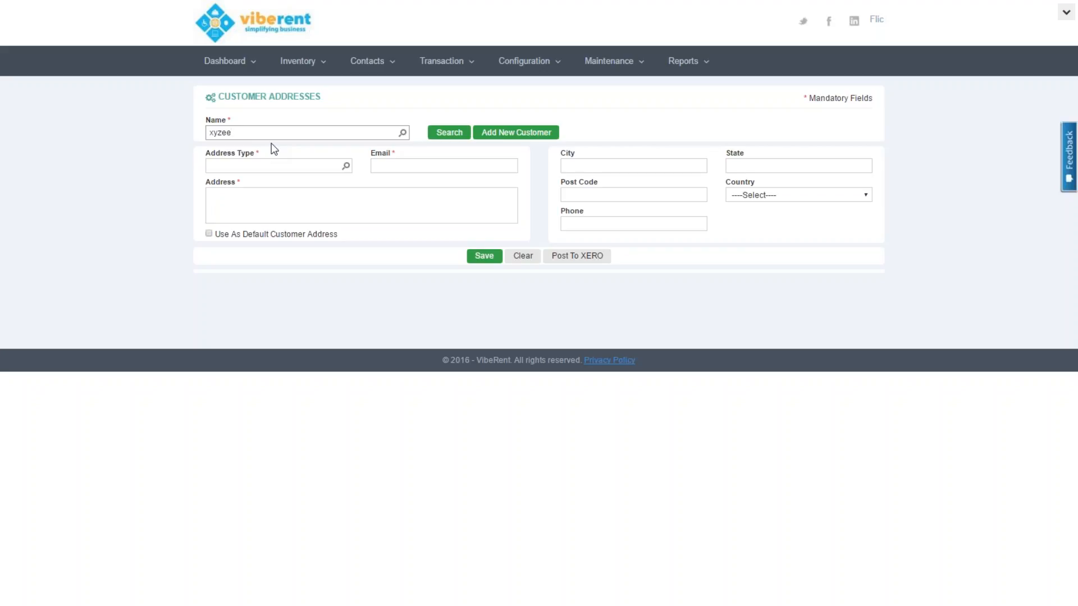
Open the existing booking dated 18/03/2016 in Booking Details and review its customer and shipping addresses.
click(431, 71)
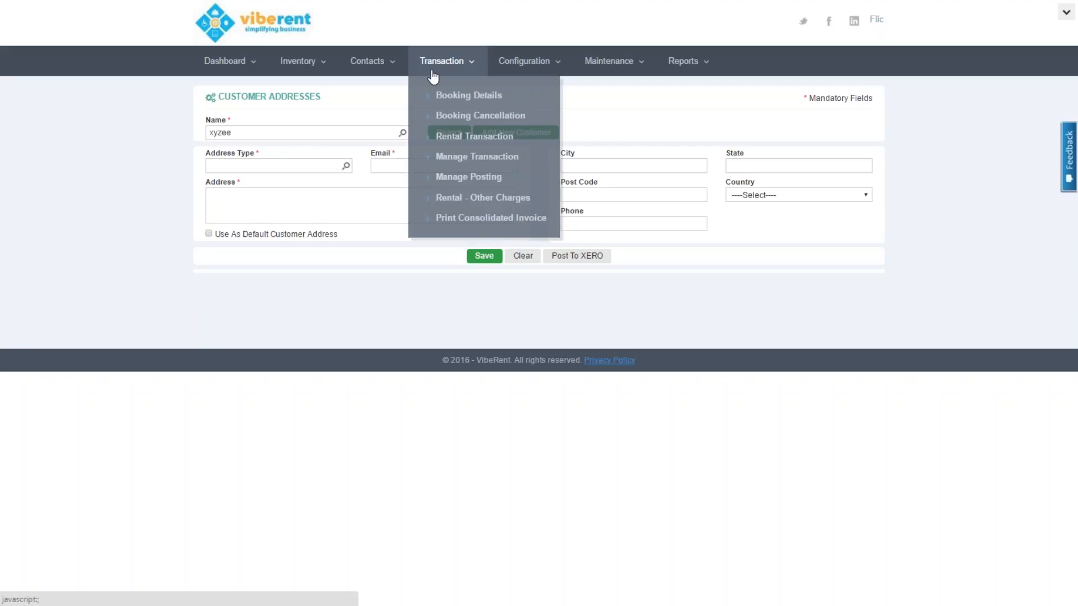
click(467, 96)
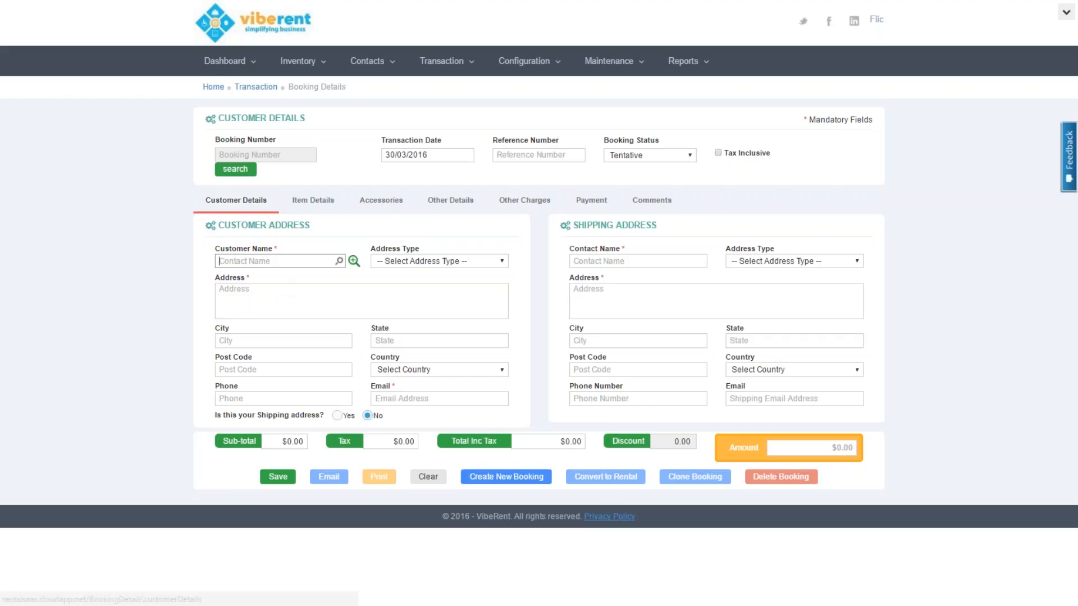
click(226, 169)
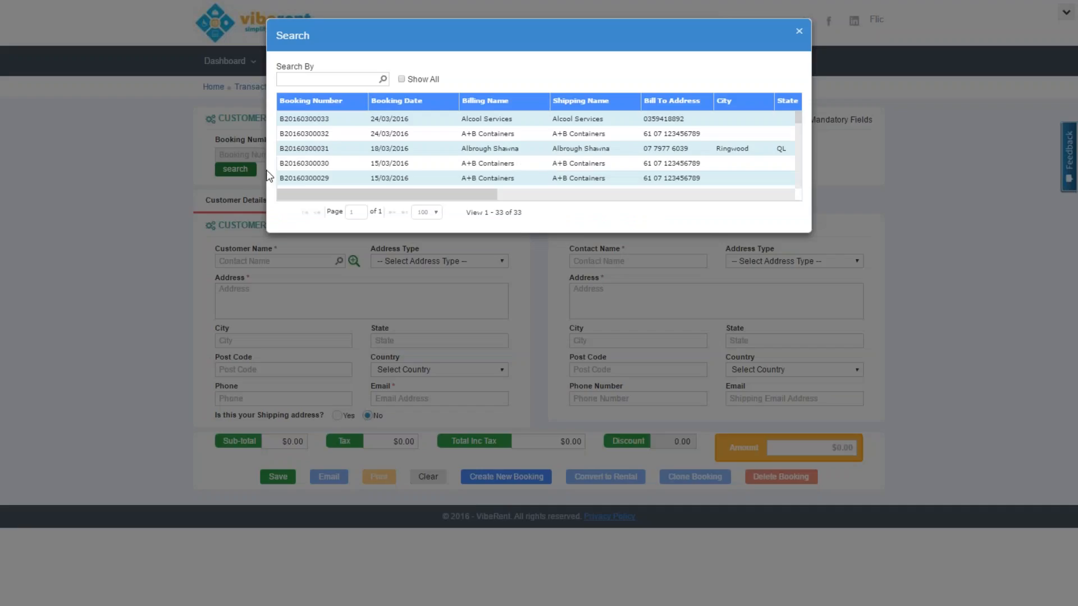
double_click(321, 149)
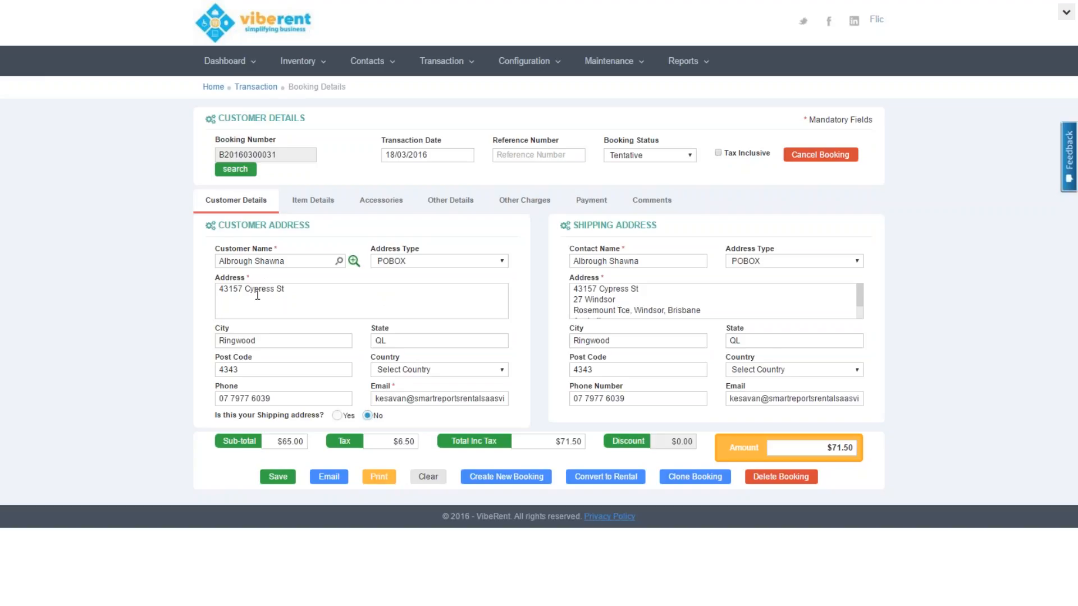
click(660, 294)
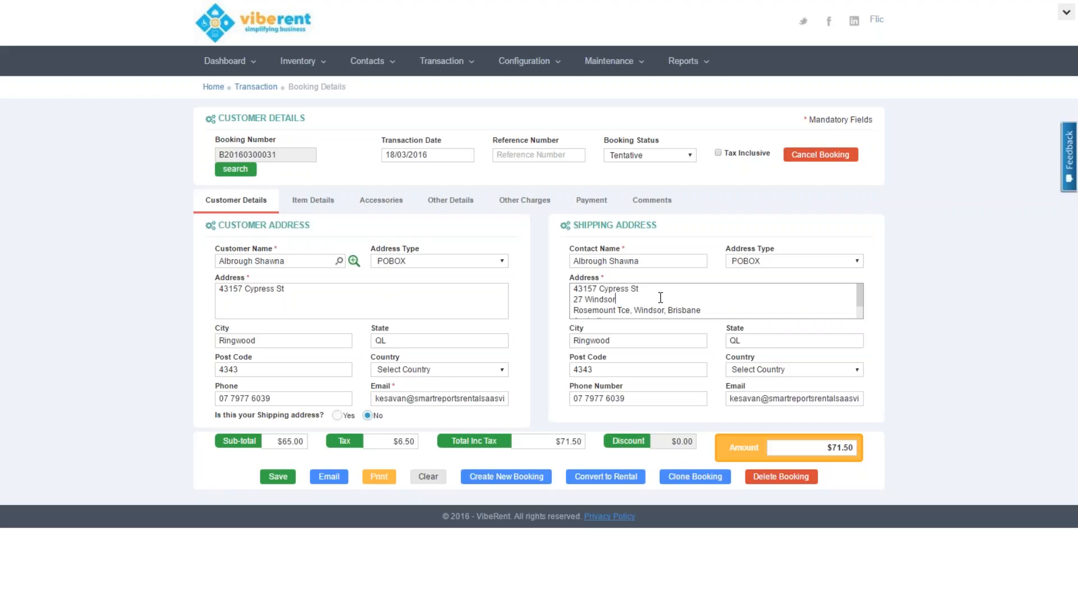
In the booking's item details, choose the 10x10 Marquee item and set its daily rental to 5 units.
click(322, 201)
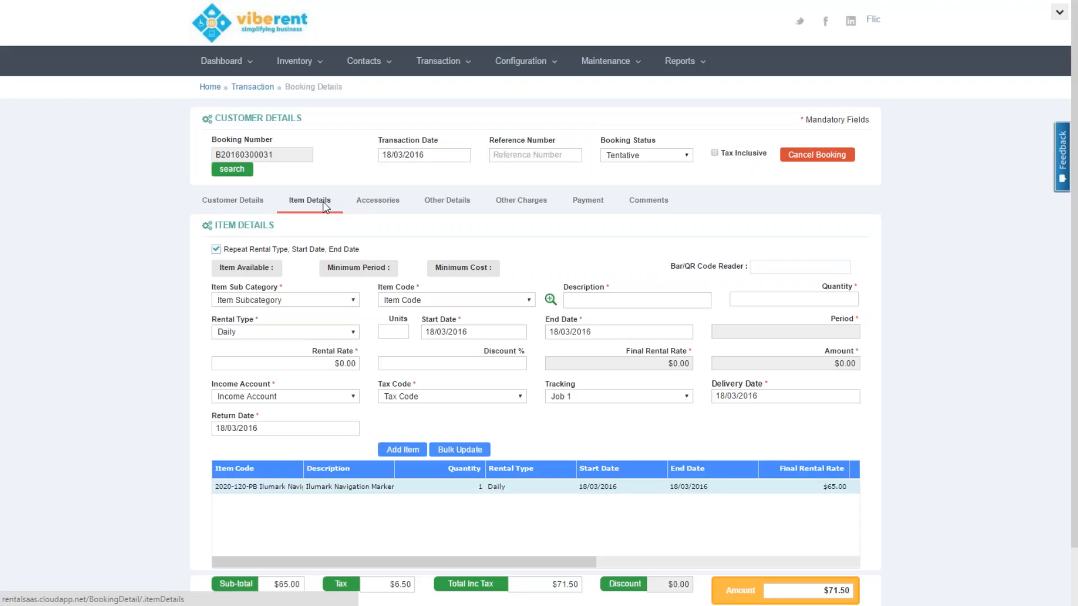
click(463, 297)
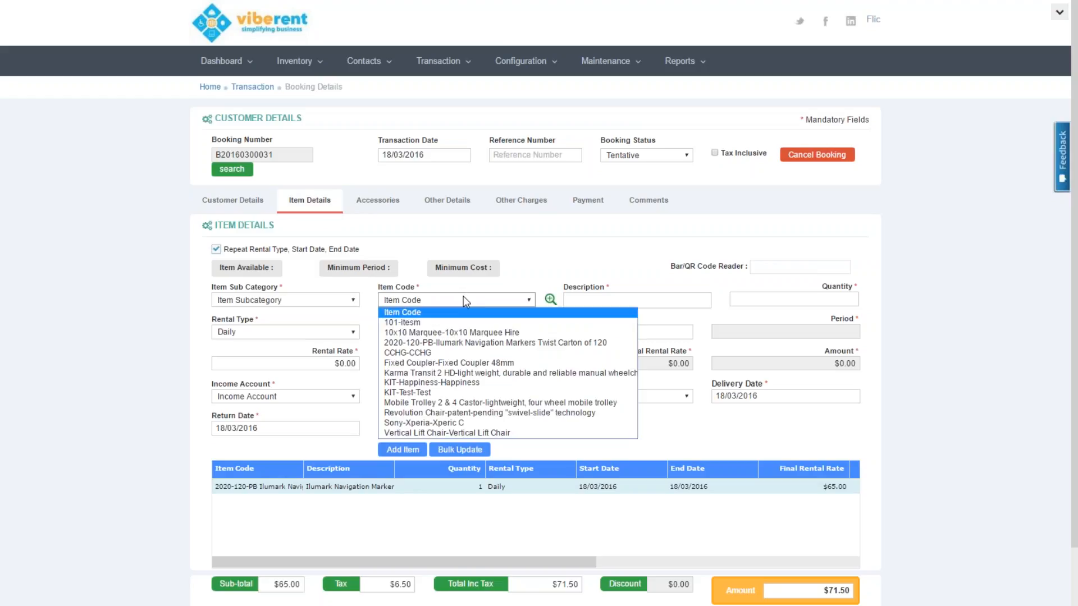
click(463, 332)
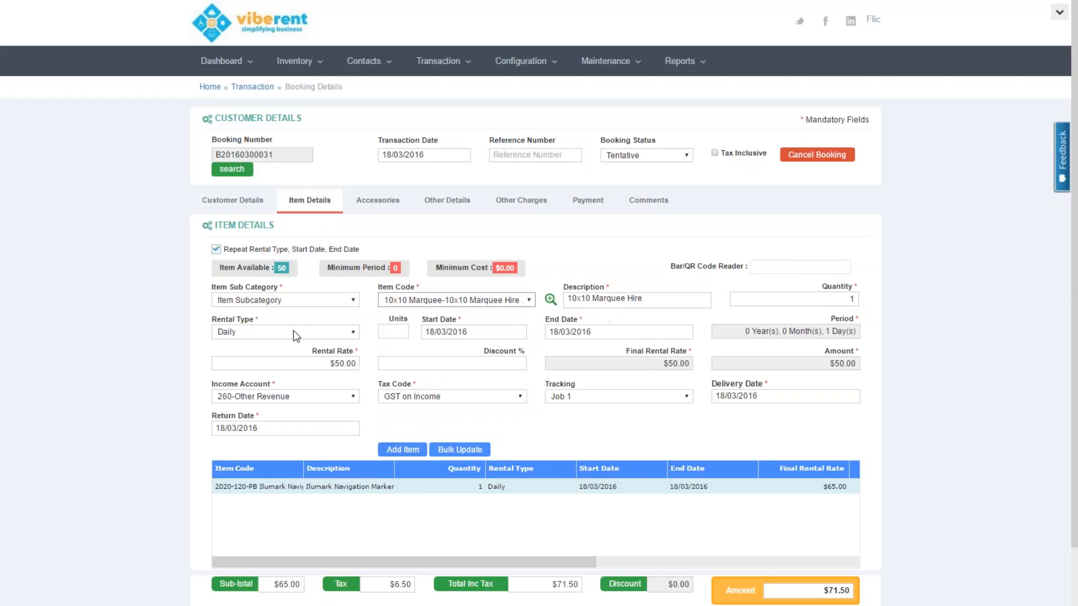
click(379, 331)
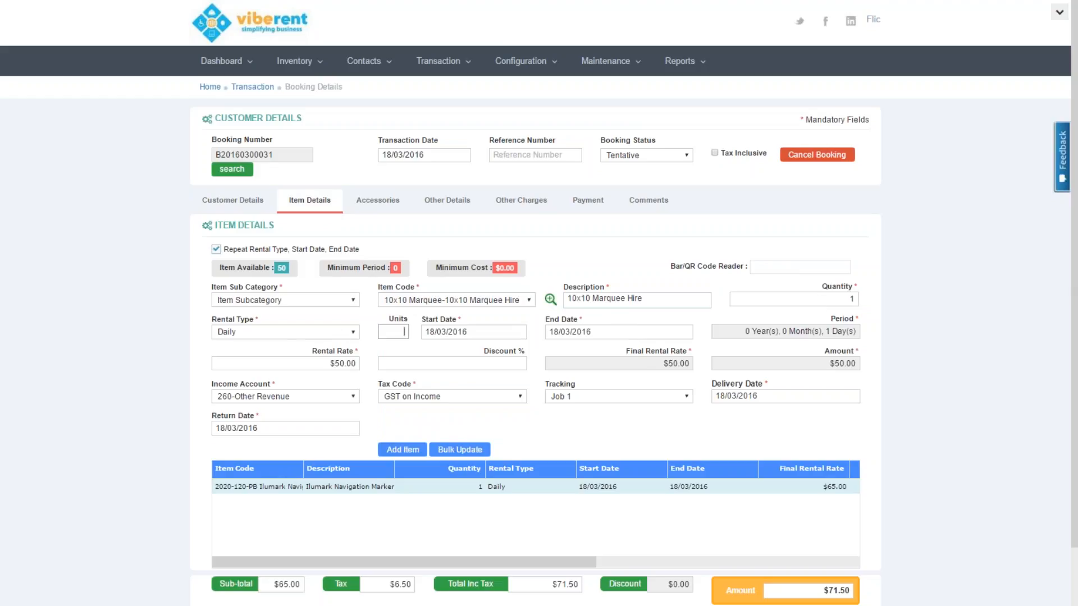
text(5)
key(Tab)
key(Tab)
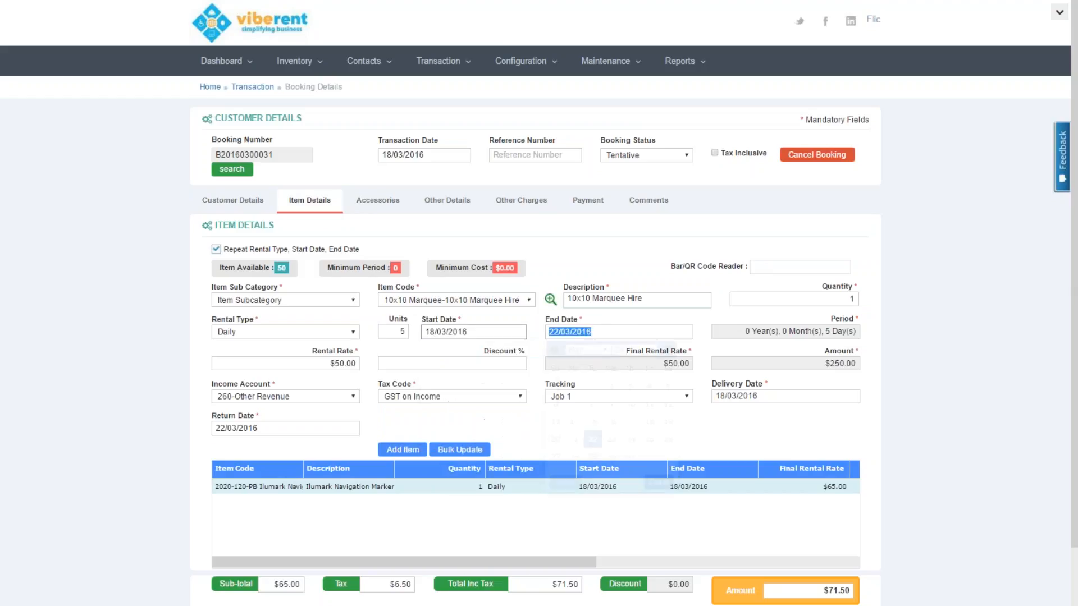
key(Tab)
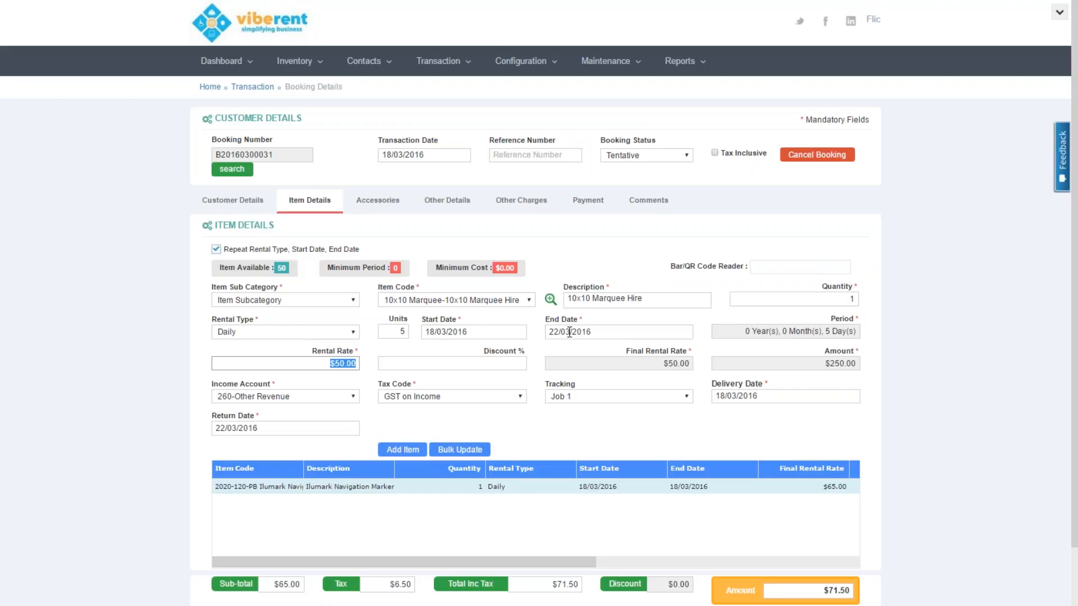
Set the marquee's delivery date to 17/03/2016 and return date to 23/03/2016, and add the item to the booking.
click(749, 413)
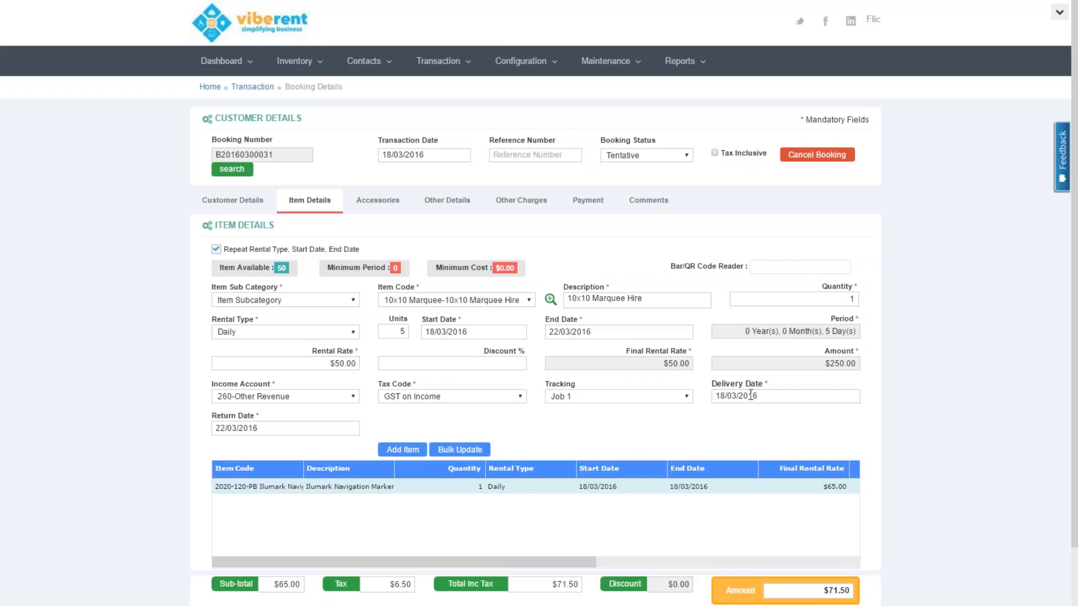
click(751, 395)
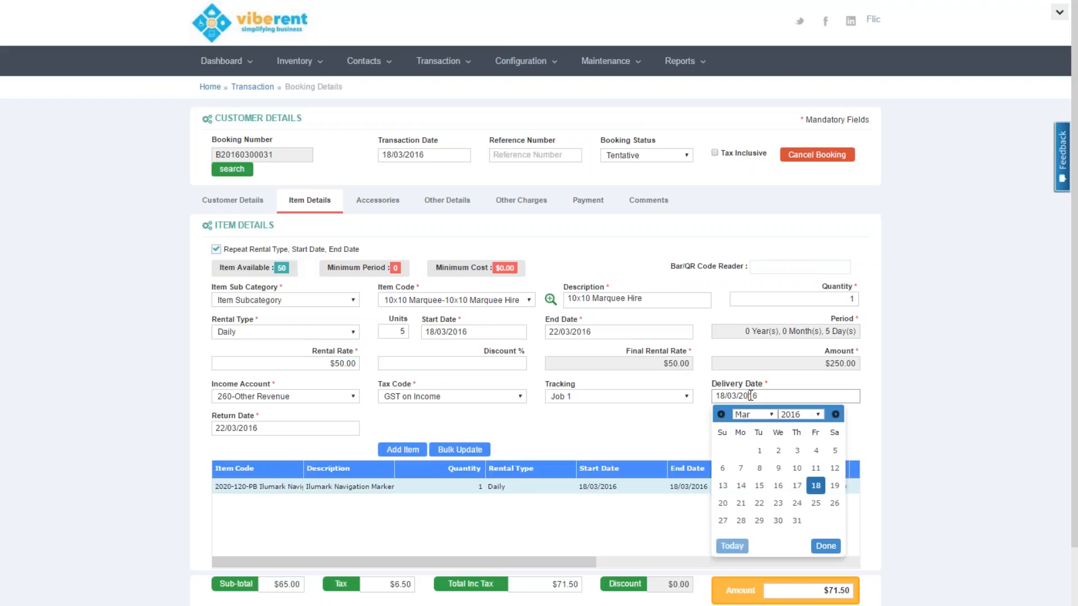
click(797, 486)
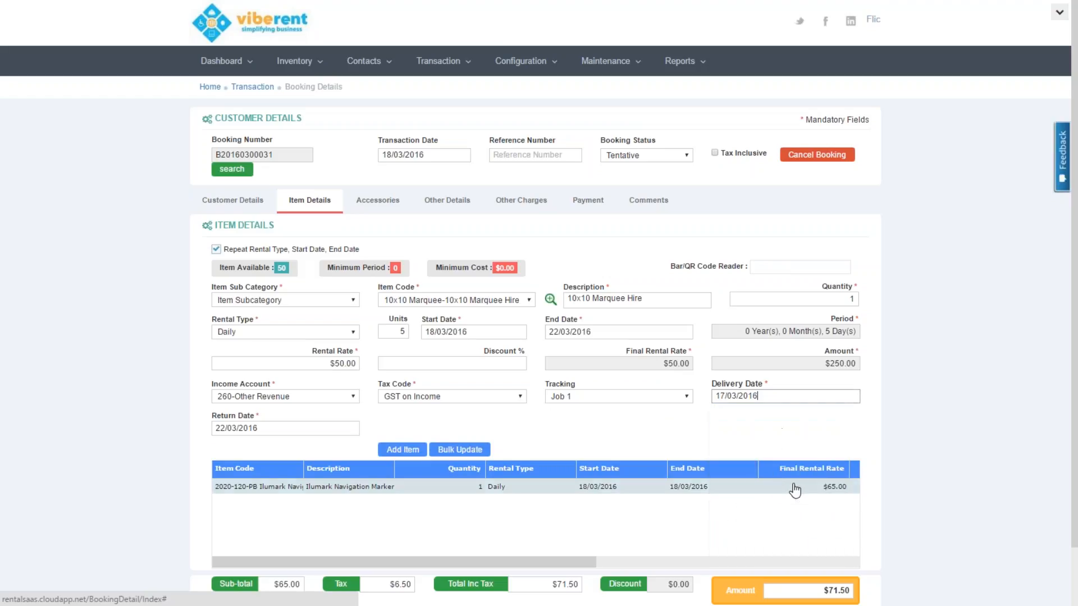
click(279, 428)
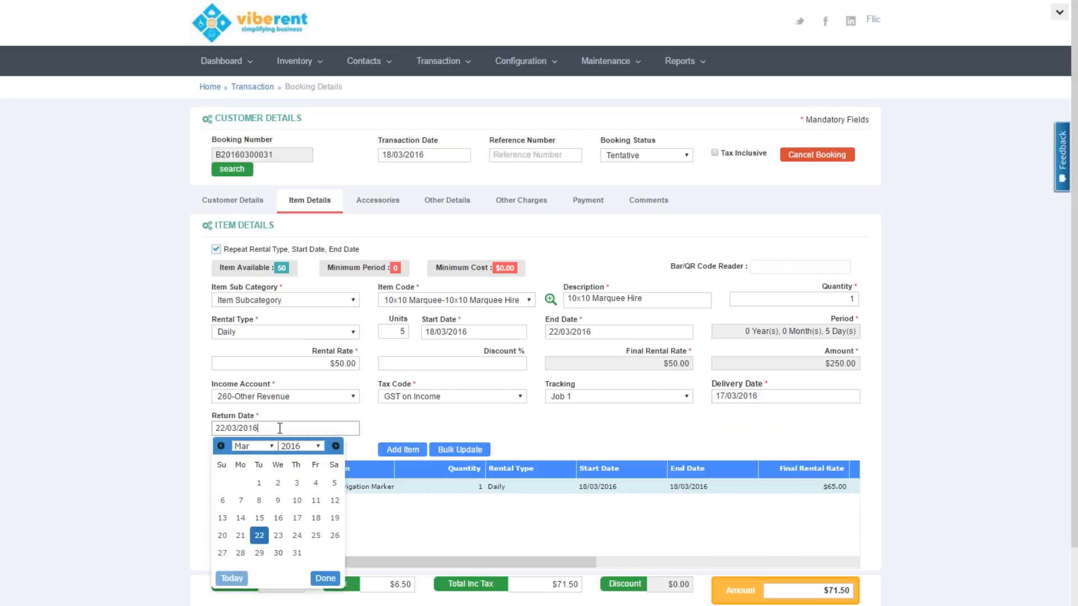
click(278, 535)
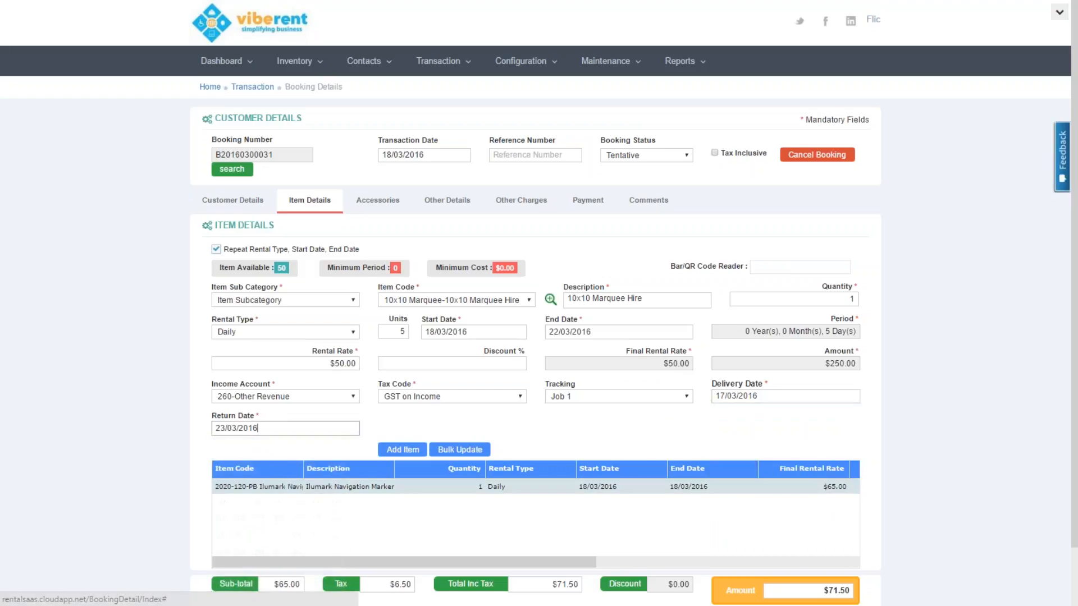
click(642, 442)
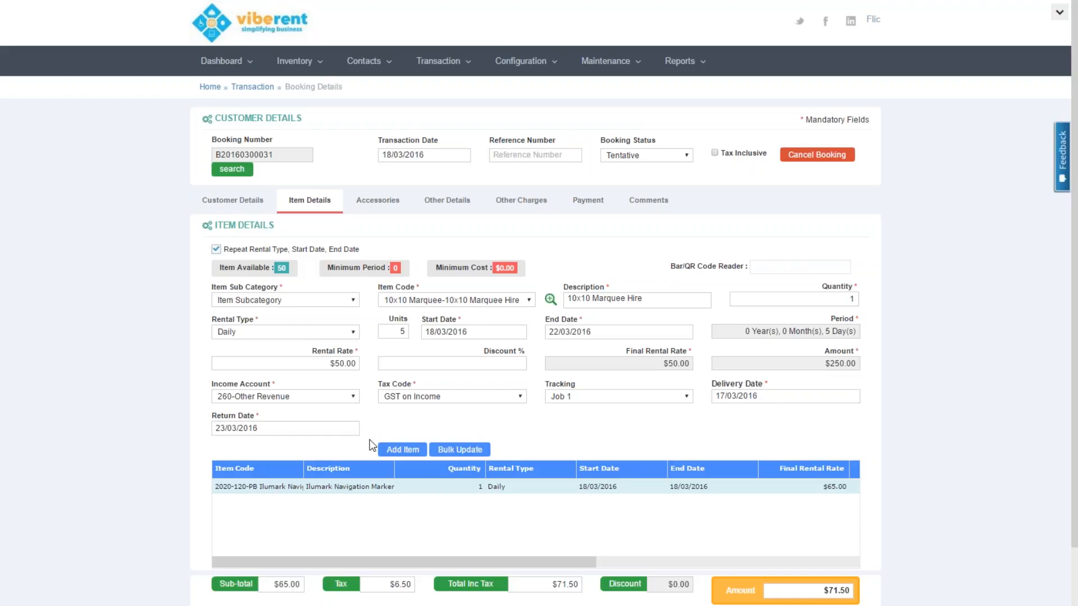
click(408, 452)
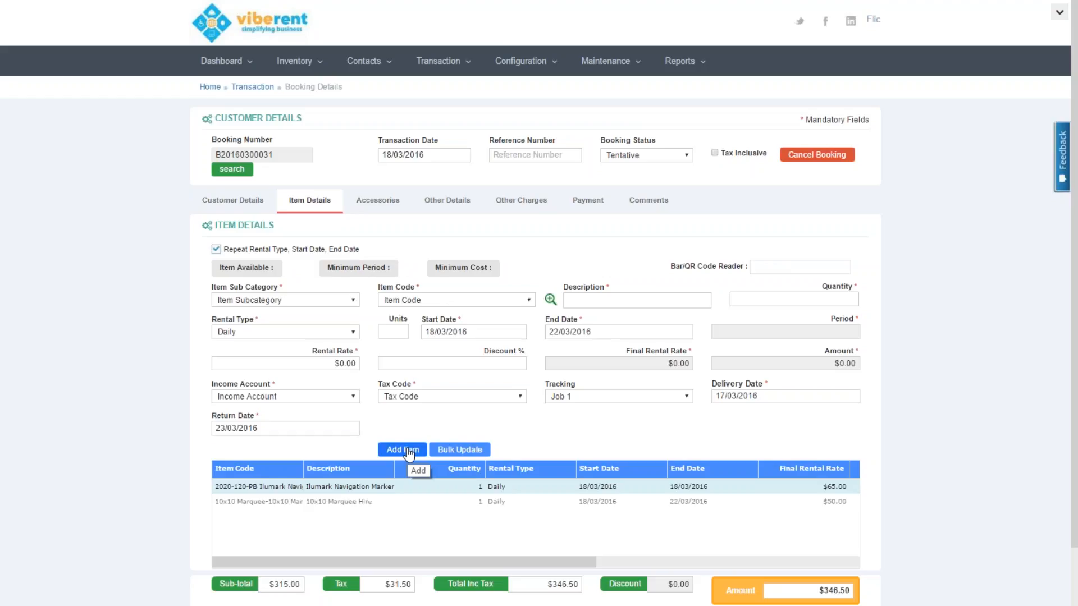
Add the Ribbon and Serviettes accessories to the booking.
scroll(328, 506, down, 2)
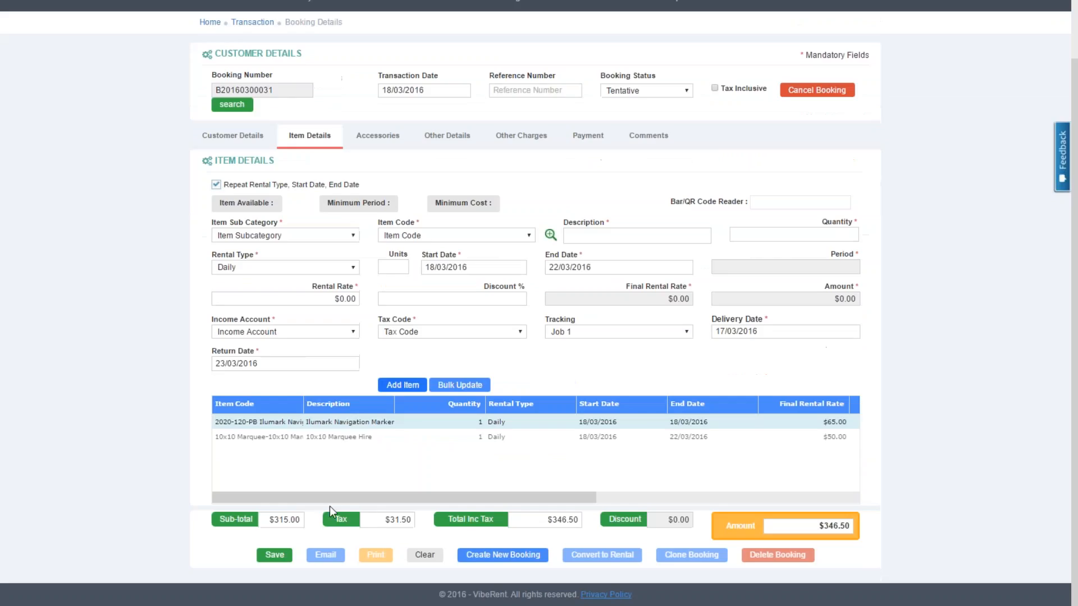
click(396, 145)
click(264, 249)
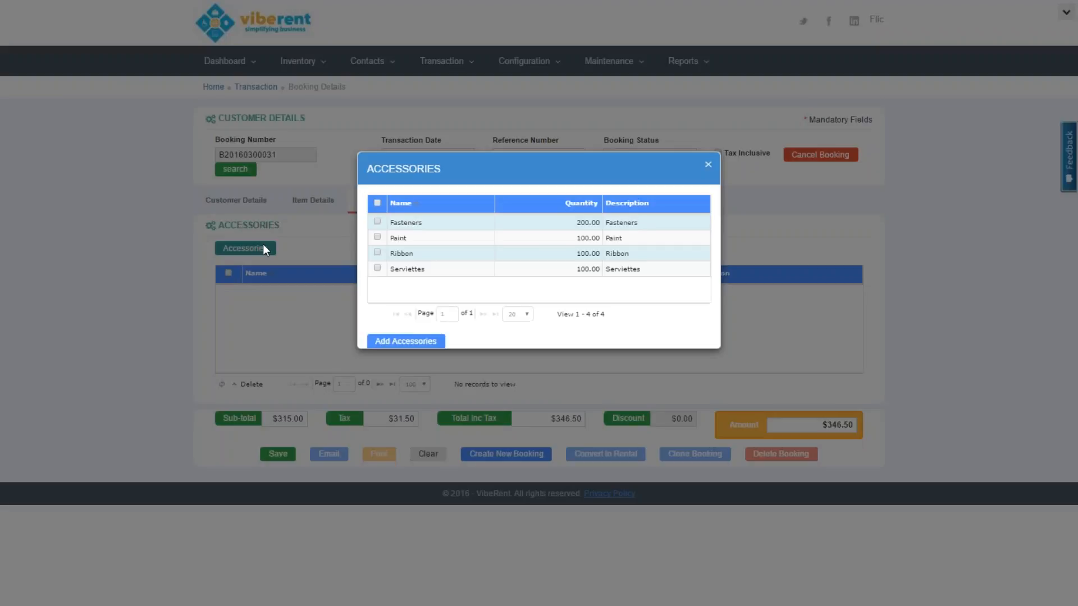
click(377, 252)
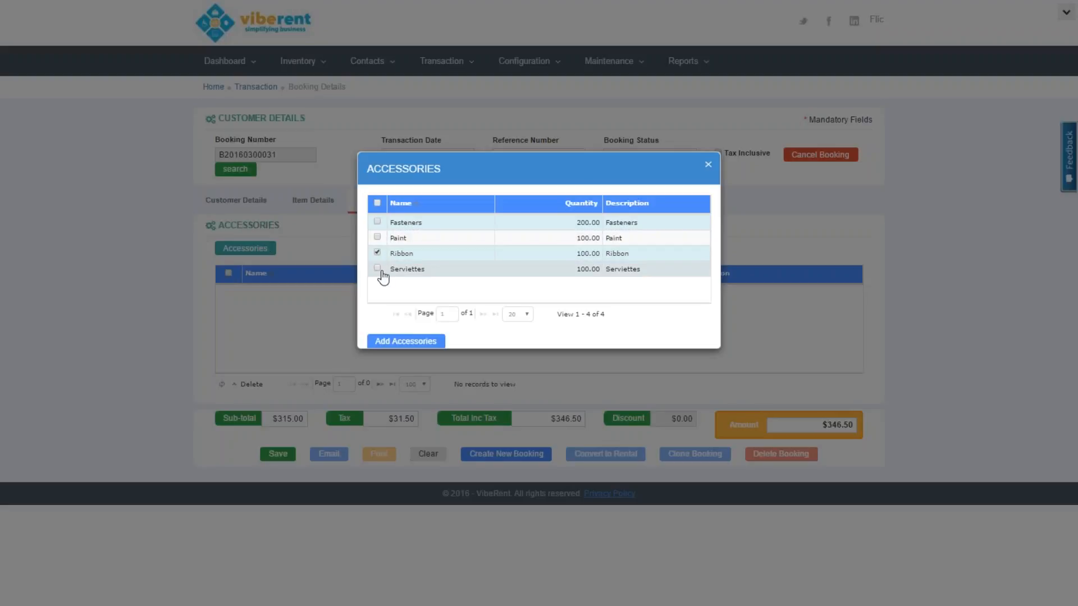
click(377, 269)
click(416, 341)
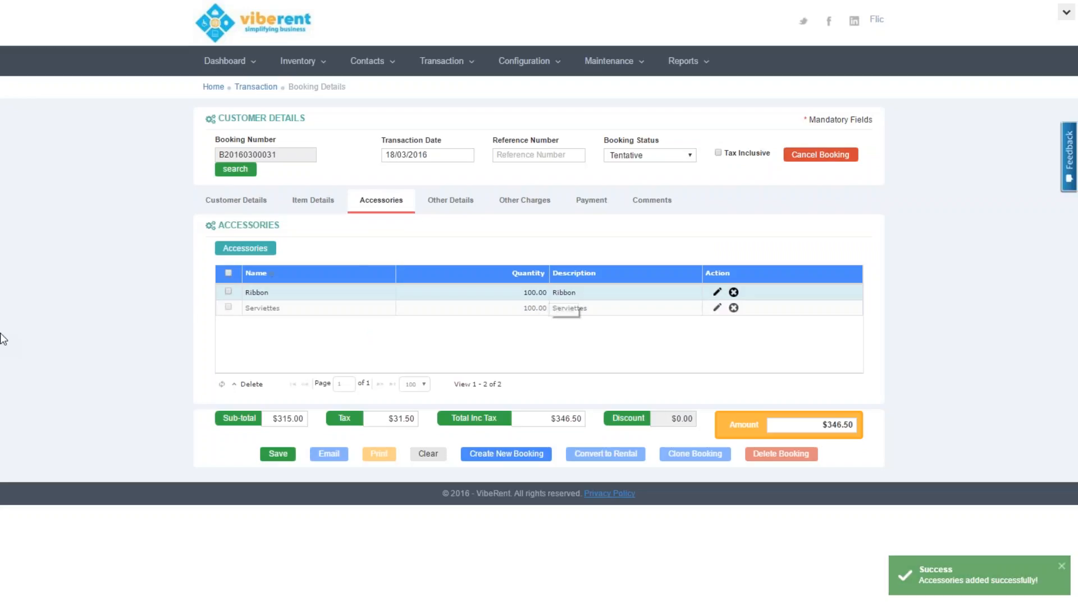
Review the booking's other details and set its delivery charge to $50.00 and misc charges to $20.00.
click(474, 201)
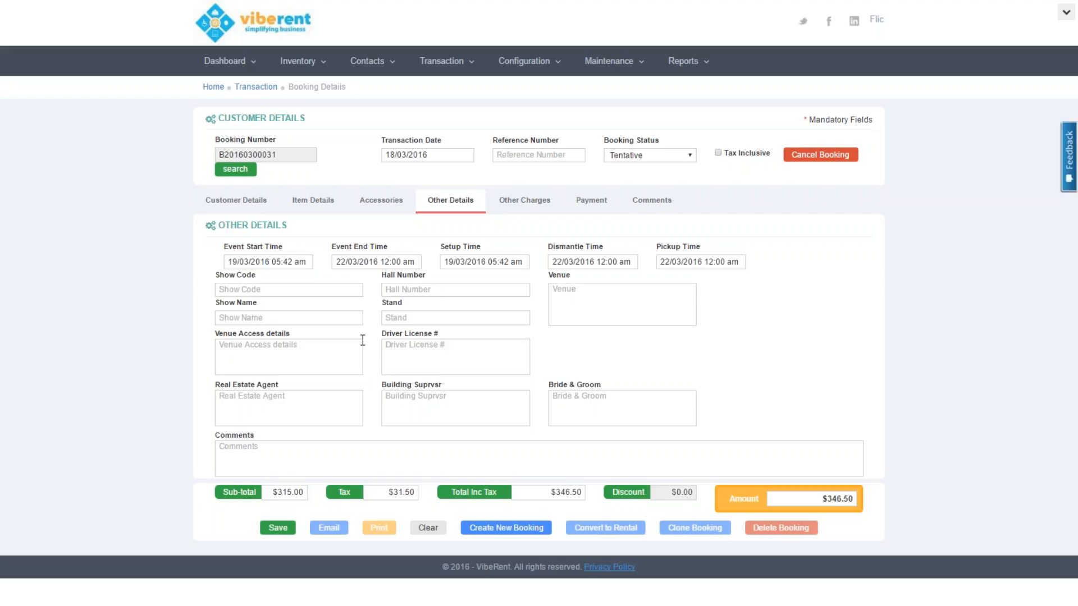
click(523, 202)
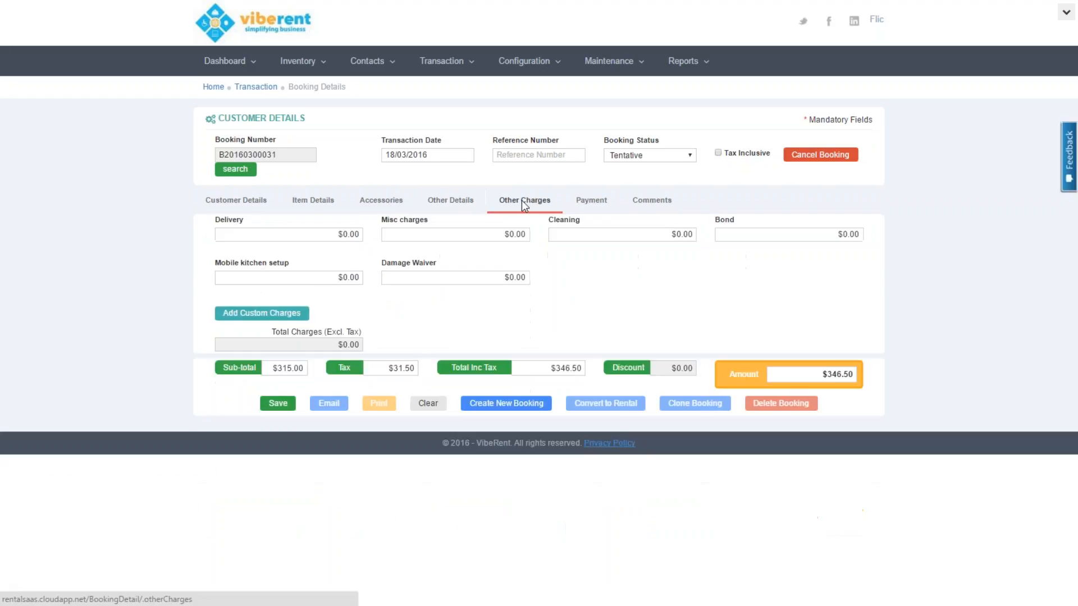
click(346, 234)
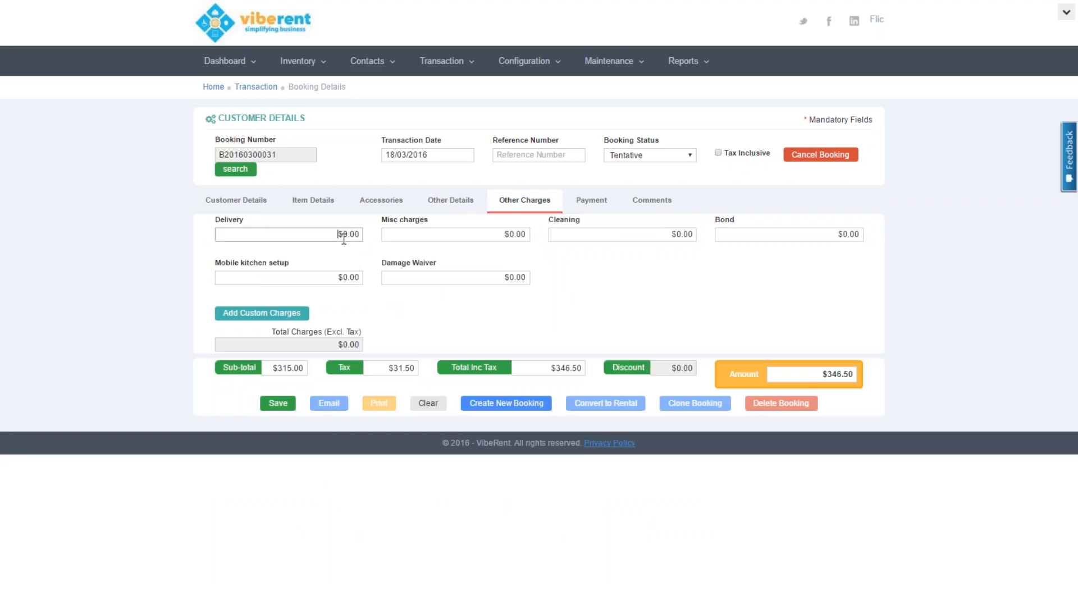
text(50)
key(Tab)
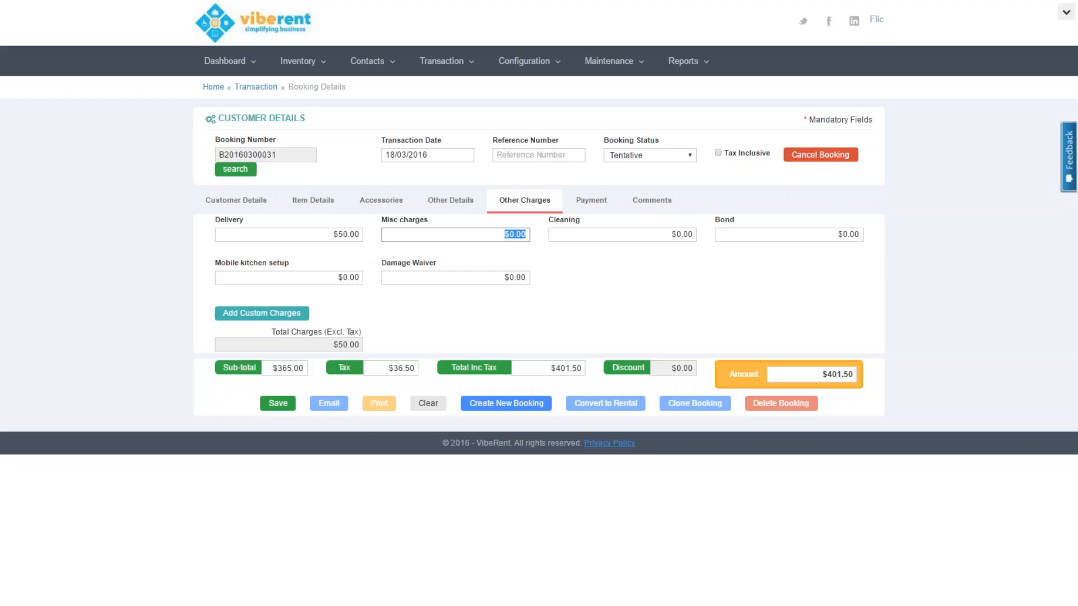
text(20)
key(Tab)
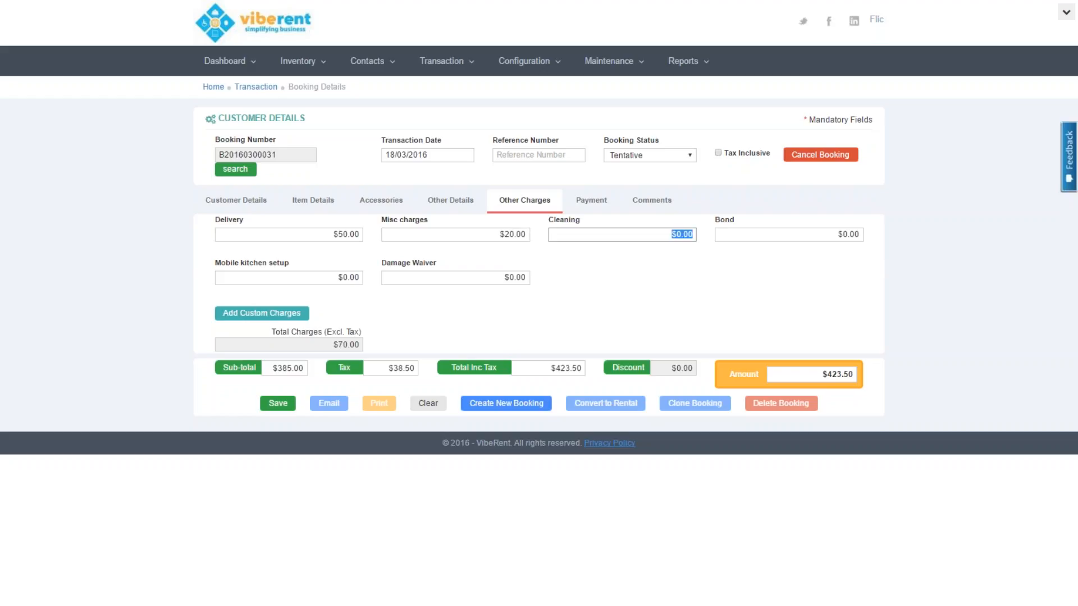
Add the Fuel custom charge to the booking, set it to $25.00, and save the booking.
click(268, 312)
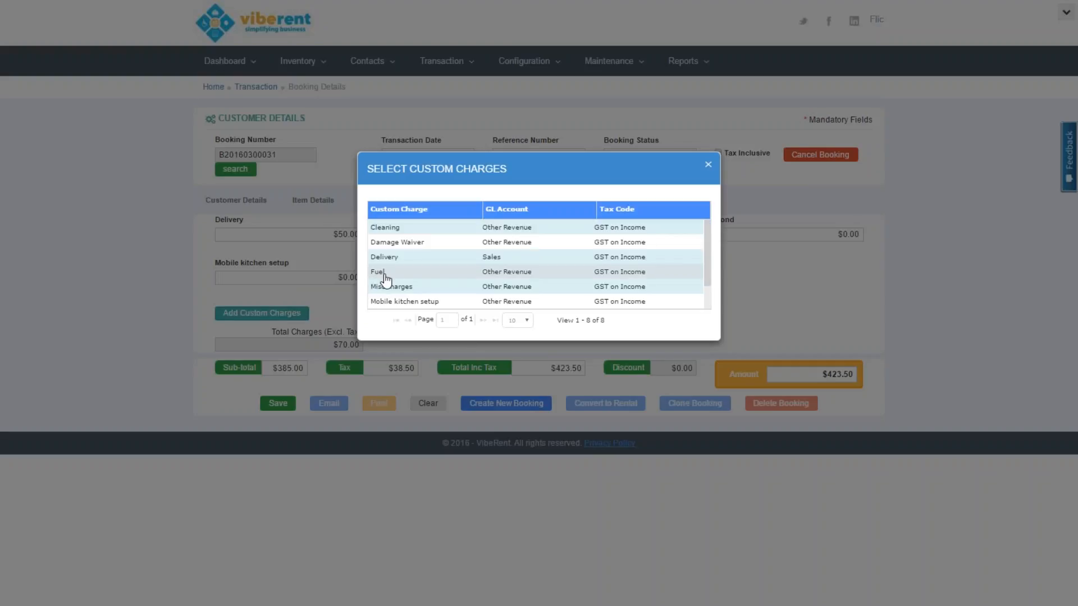
click(386, 274)
click(655, 277)
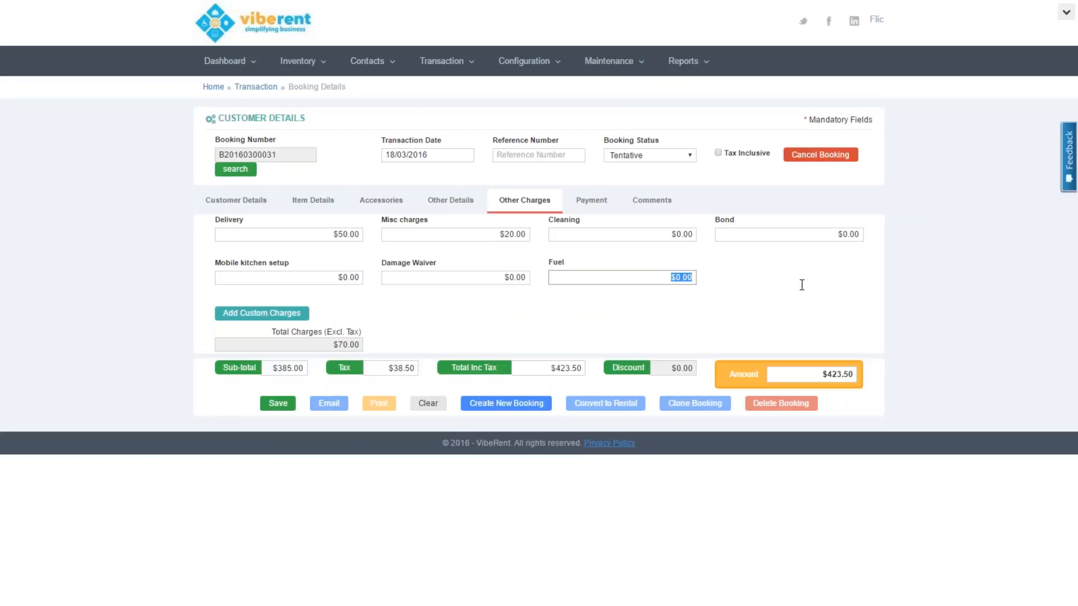
text(25)
key(Tab)
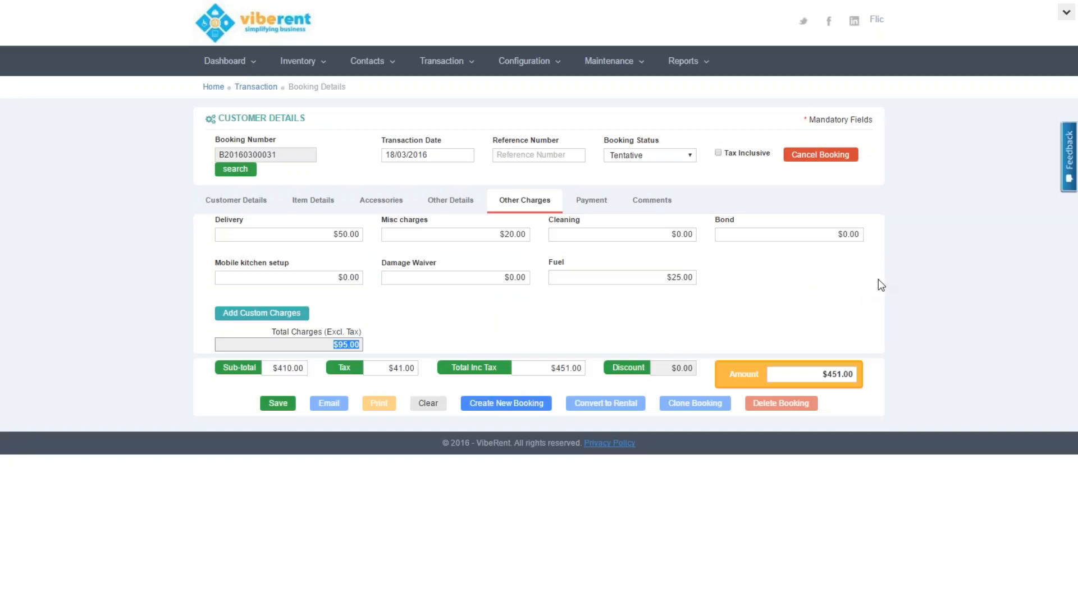
click(278, 404)
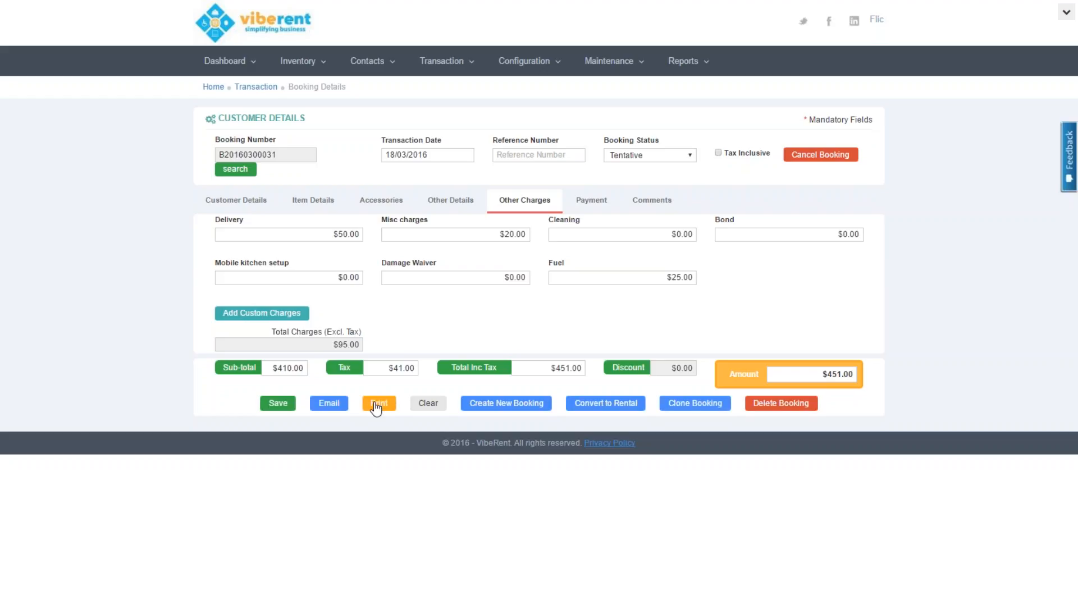
Generate the booking's printout without any optional sections, review the PDF through its item and charge lines, and close it.
click(376, 404)
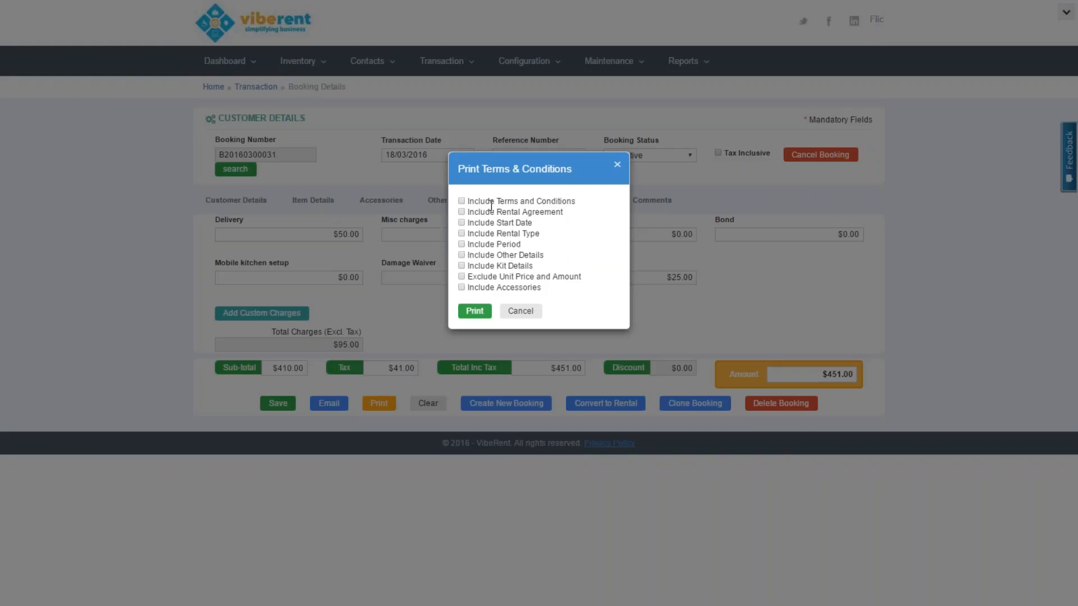
click(475, 313)
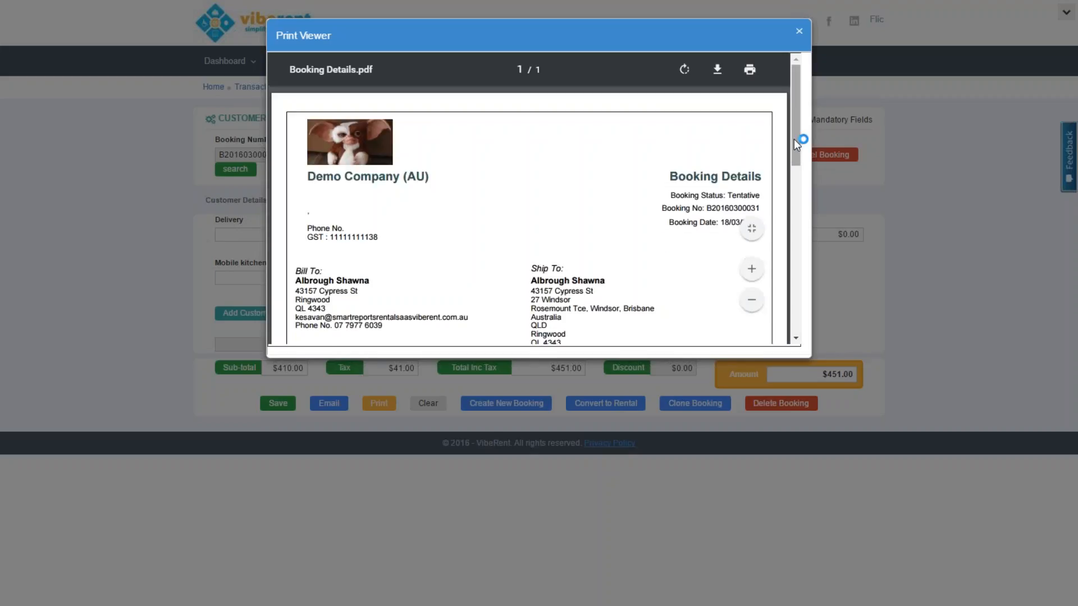
drag(794, 139, 810, 216)
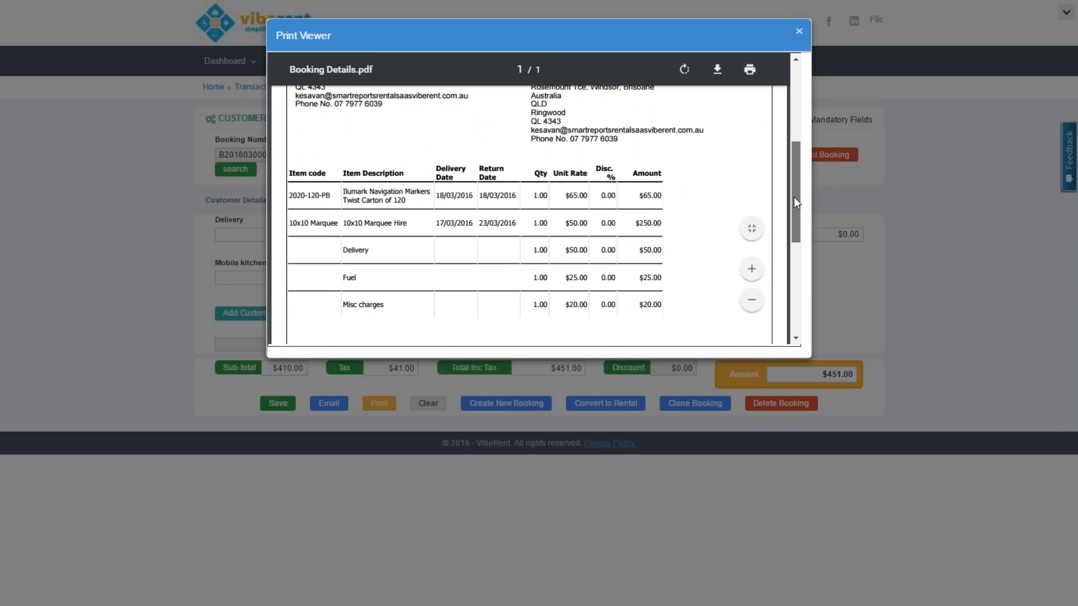
drag(794, 197, 827, 96)
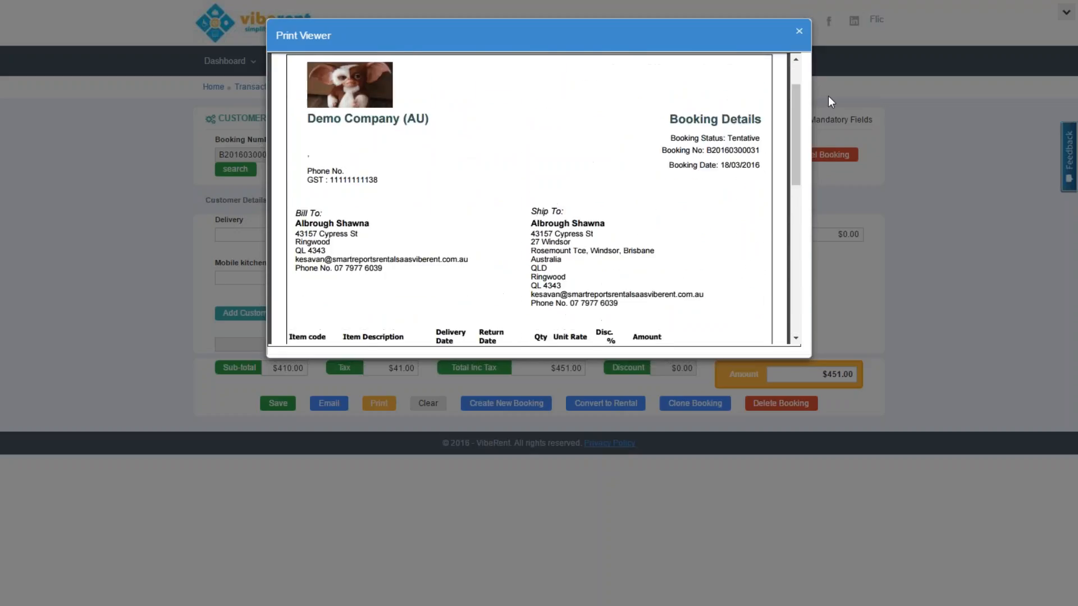
click(799, 34)
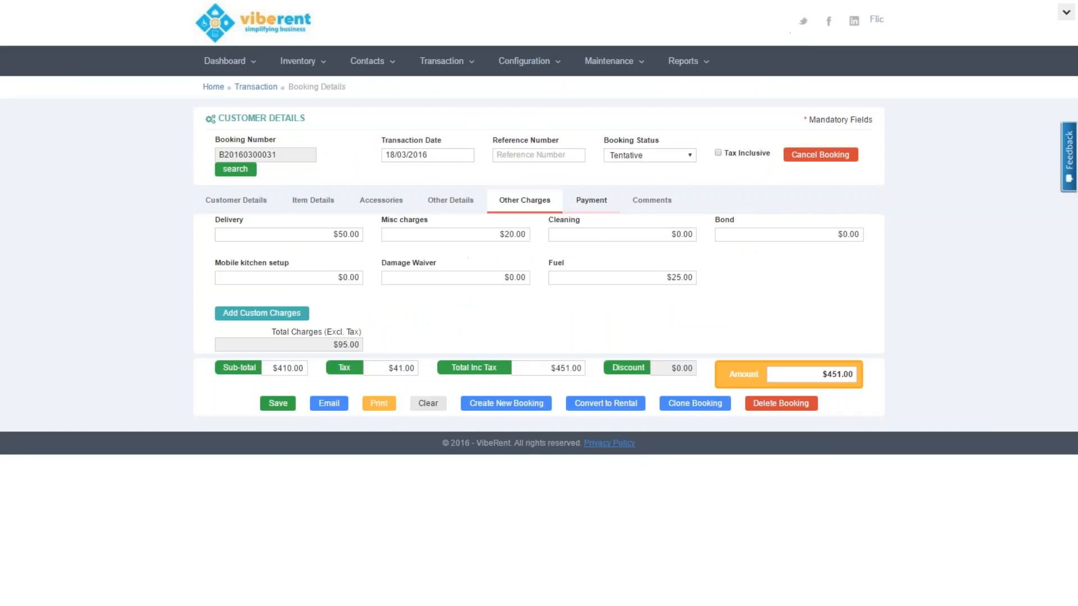
Email the booking to the customer using the Test template, including the terms and conditions and the rental agreement.
click(329, 404)
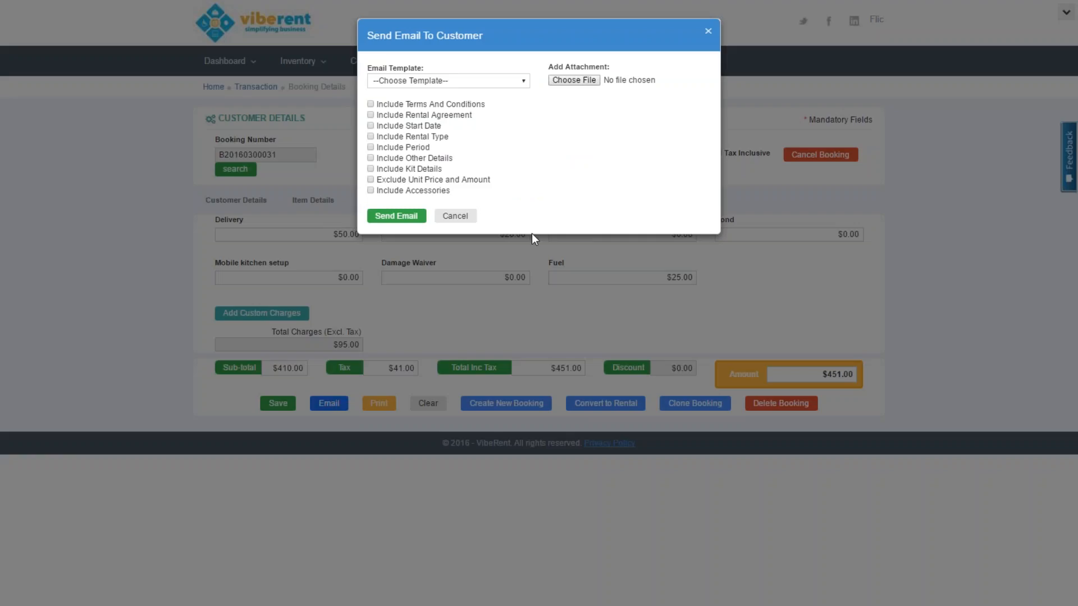
click(523, 82)
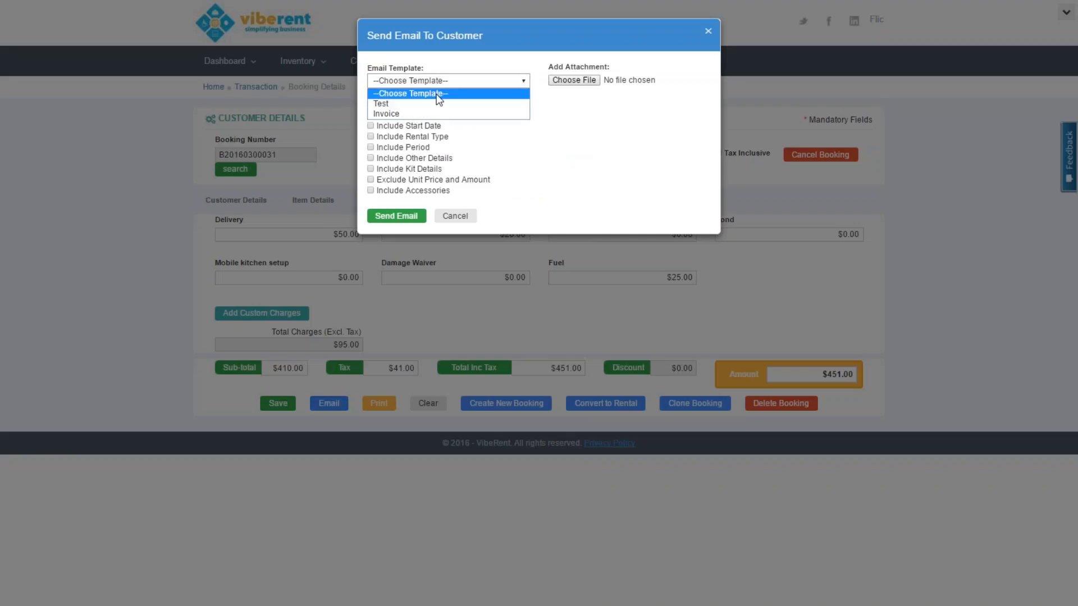
click(438, 104)
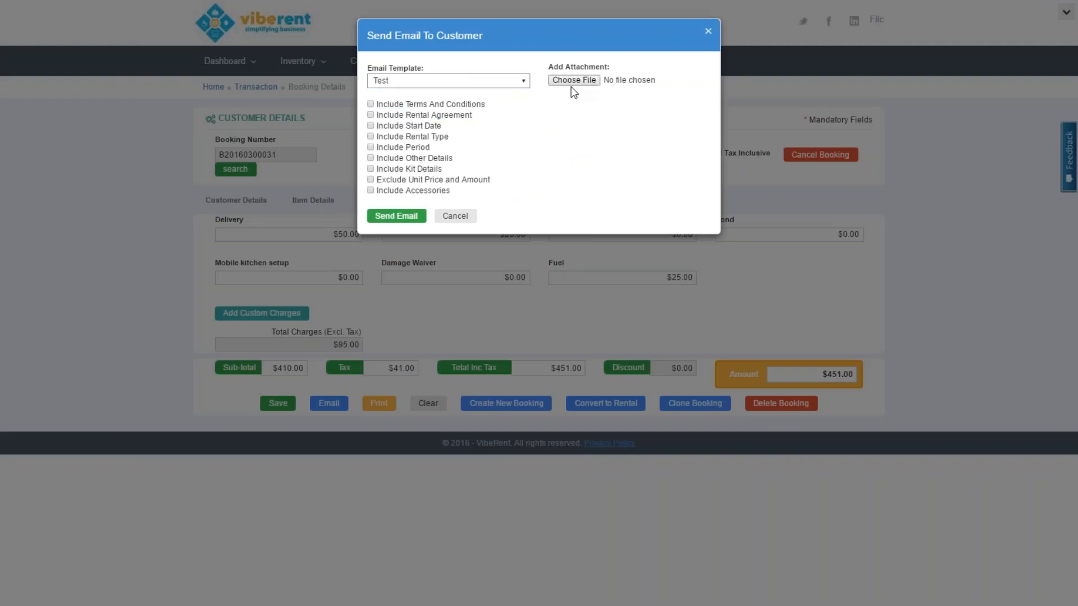
click(371, 105)
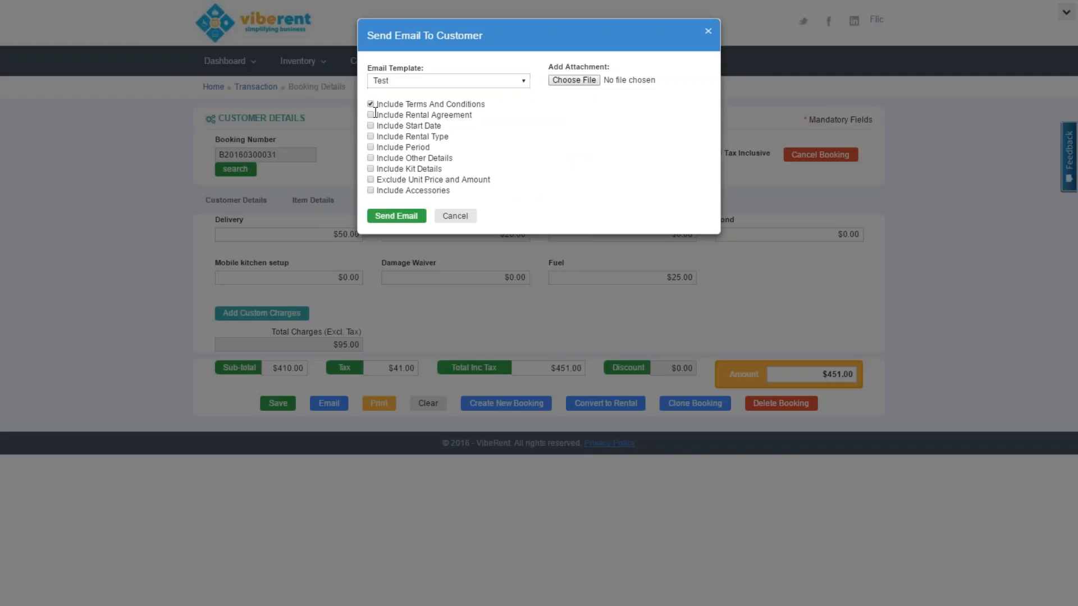
click(371, 115)
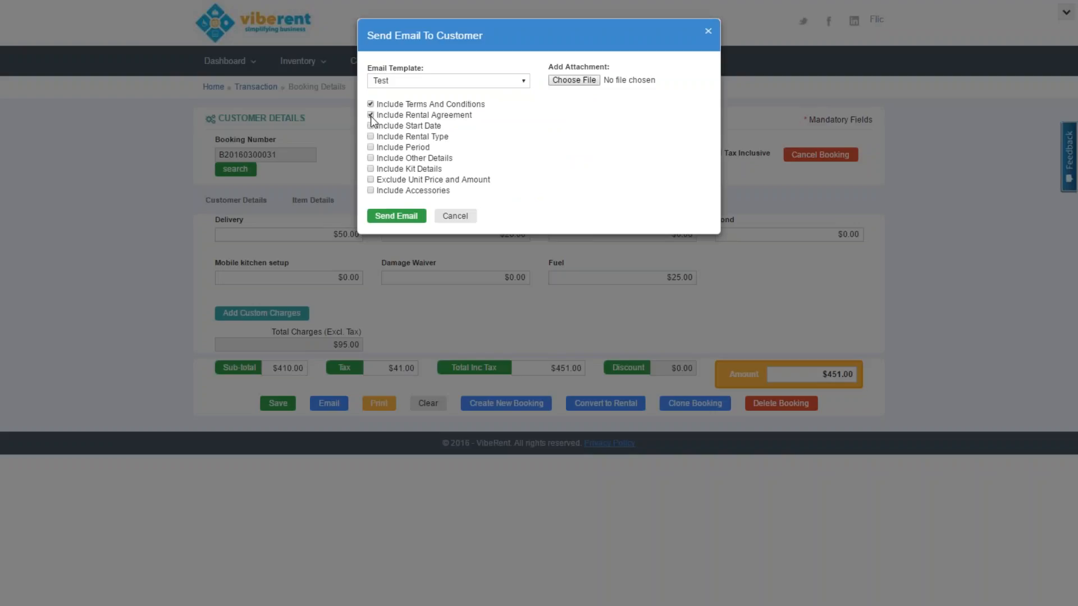
click(377, 219)
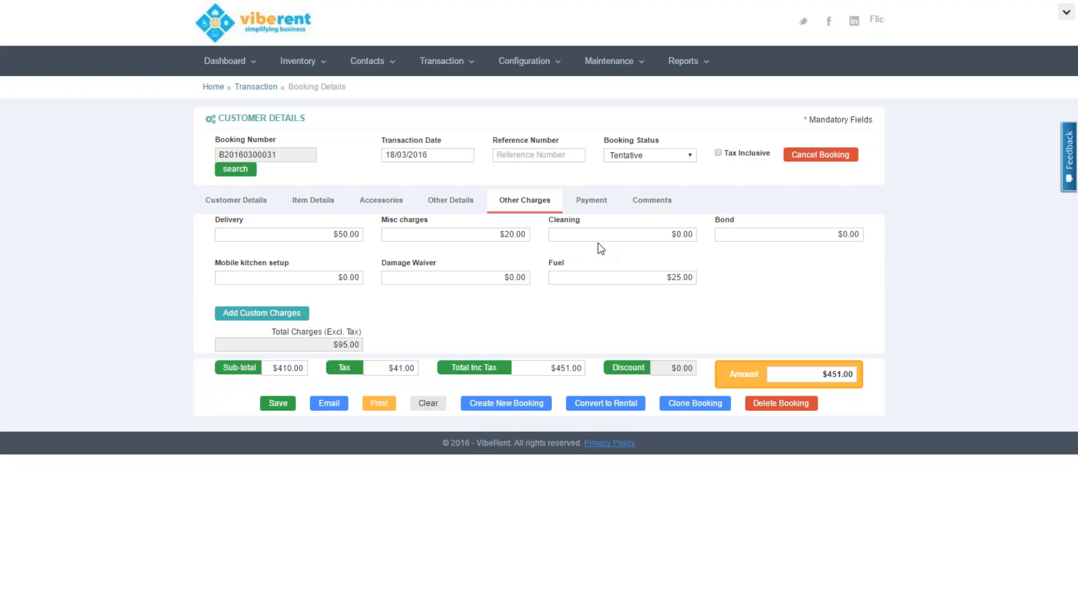
Set the booking status to Confirmed and save the booking.
click(656, 152)
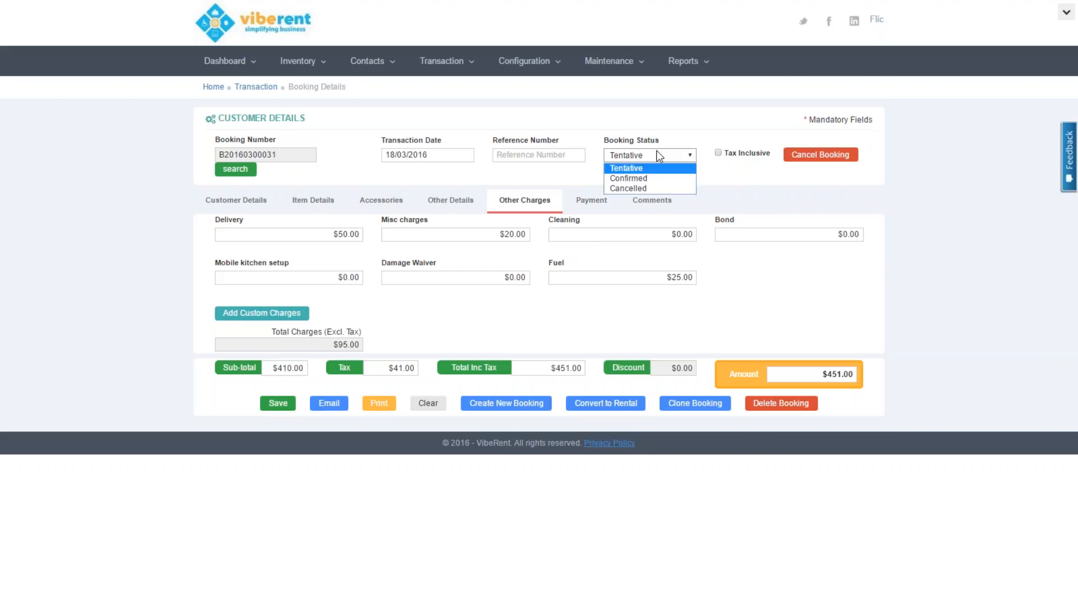
click(634, 178)
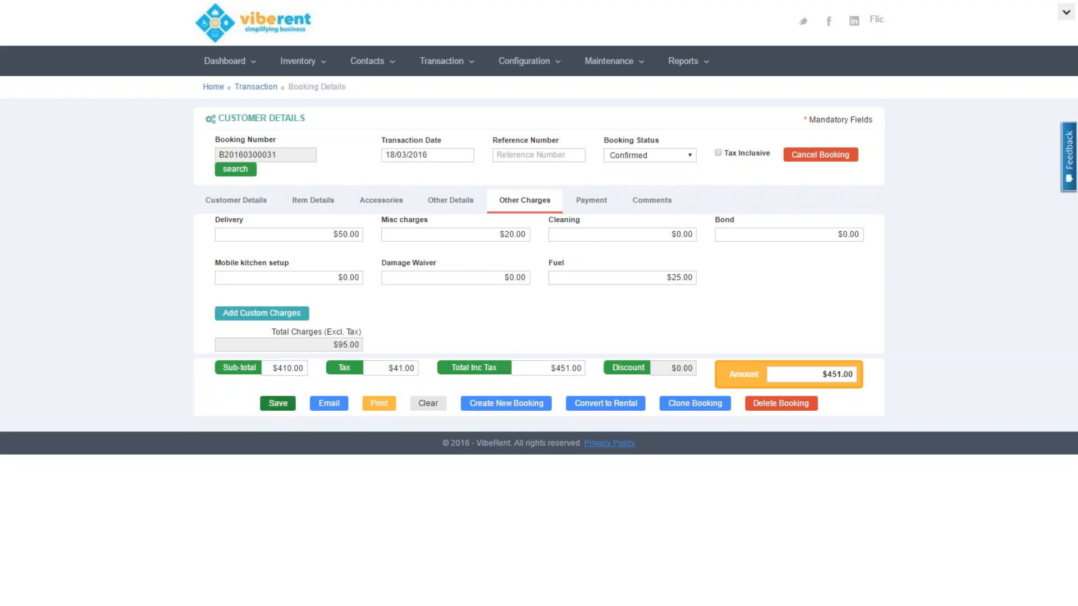
click(281, 401)
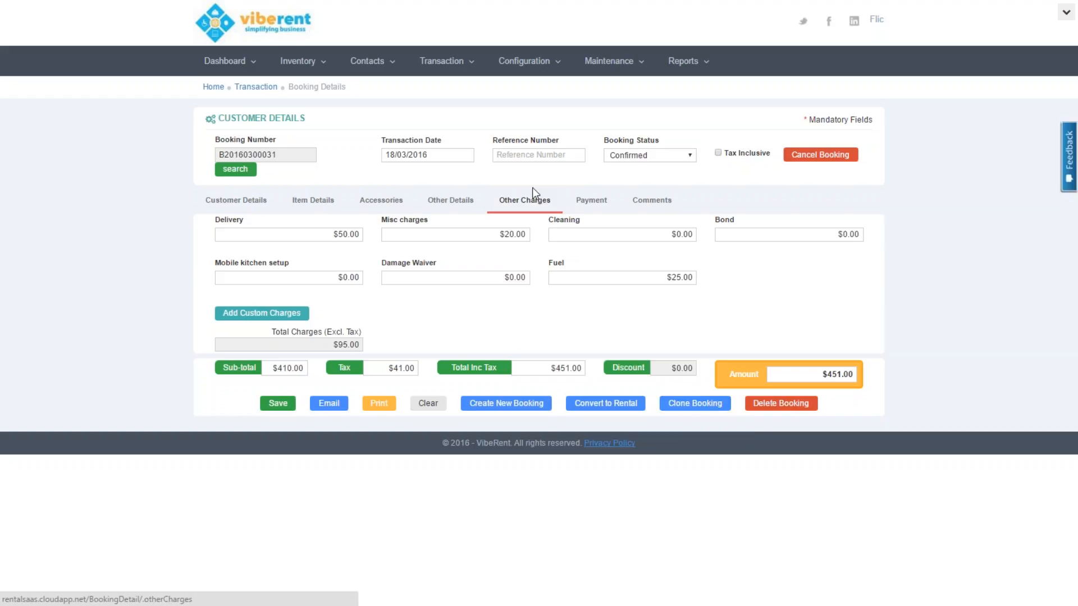
Look up the Alcool Services rental transaction dated 24/03/2016, load it, and show its item details.
click(442, 65)
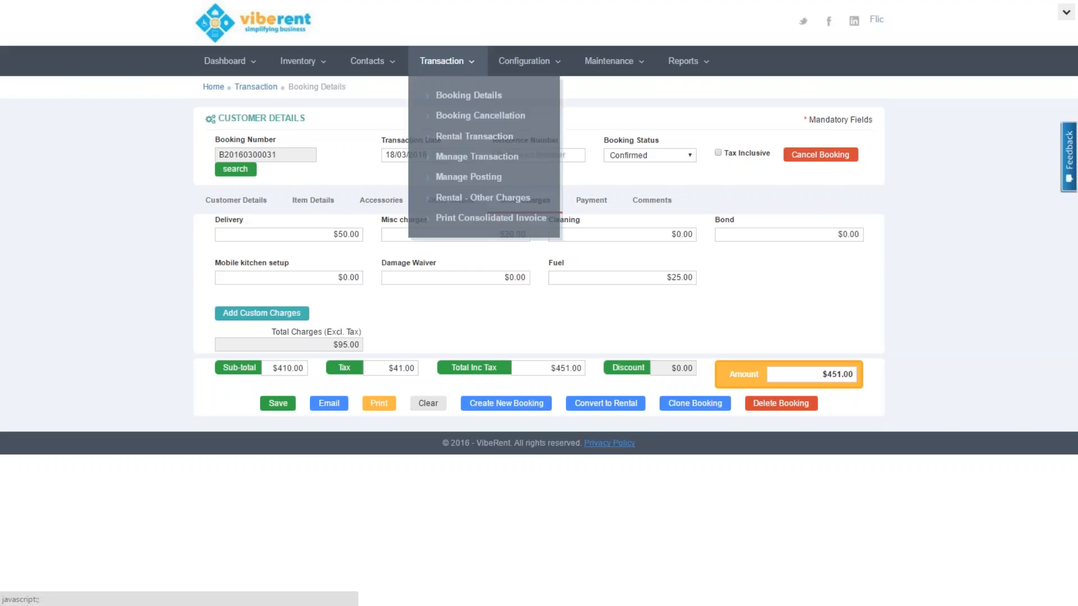
click(470, 137)
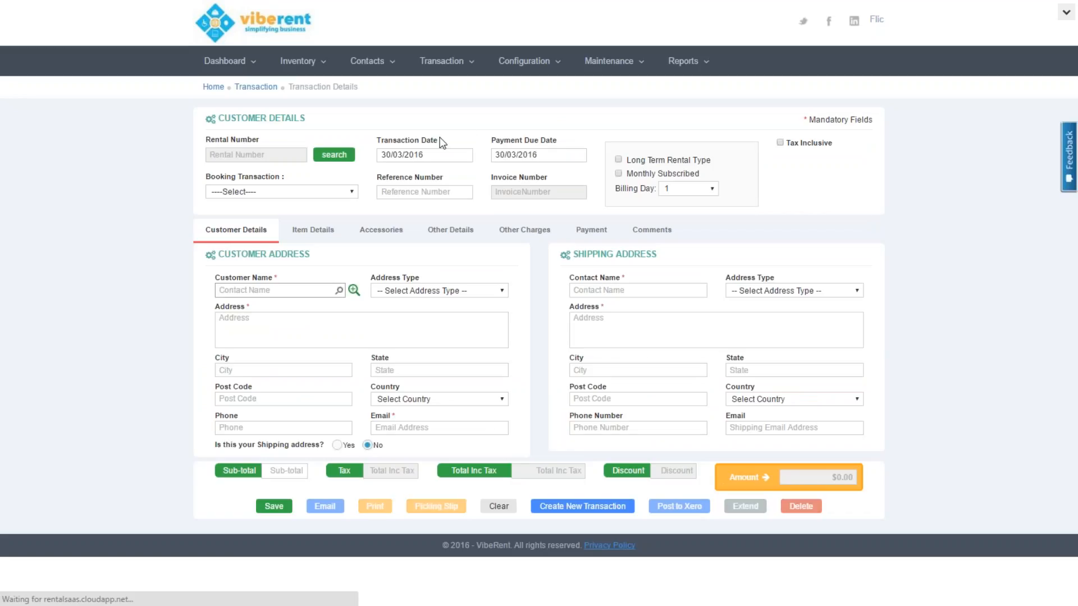
click(335, 156)
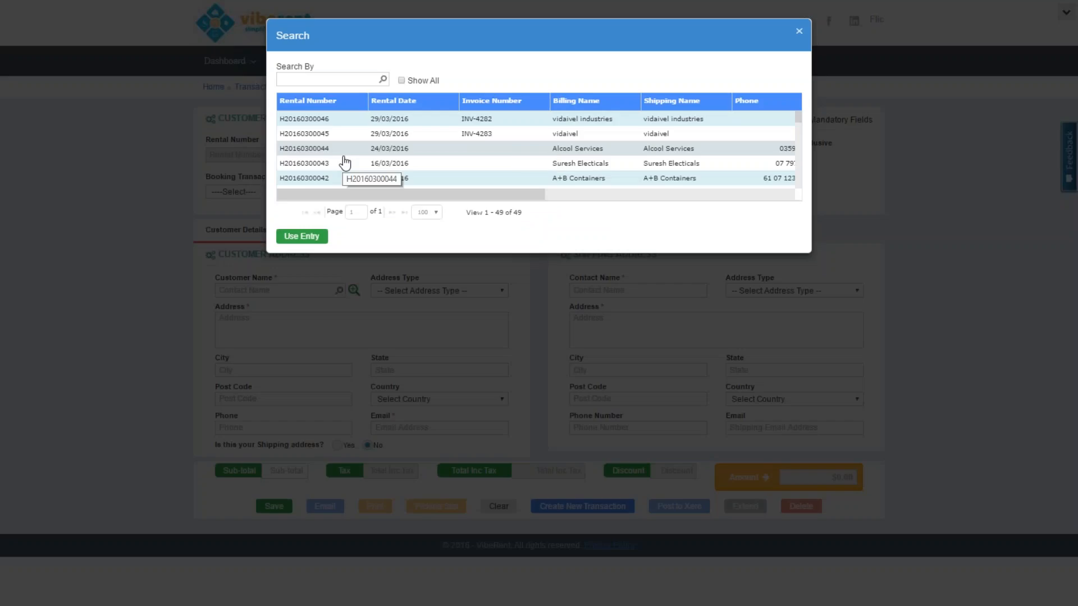
double_click(310, 149)
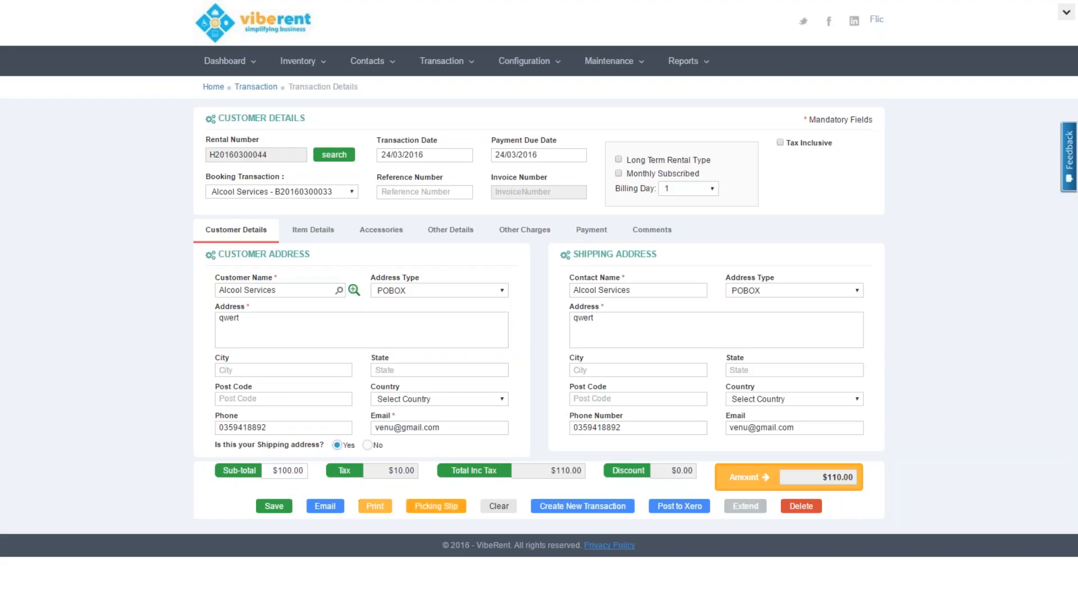
click(299, 235)
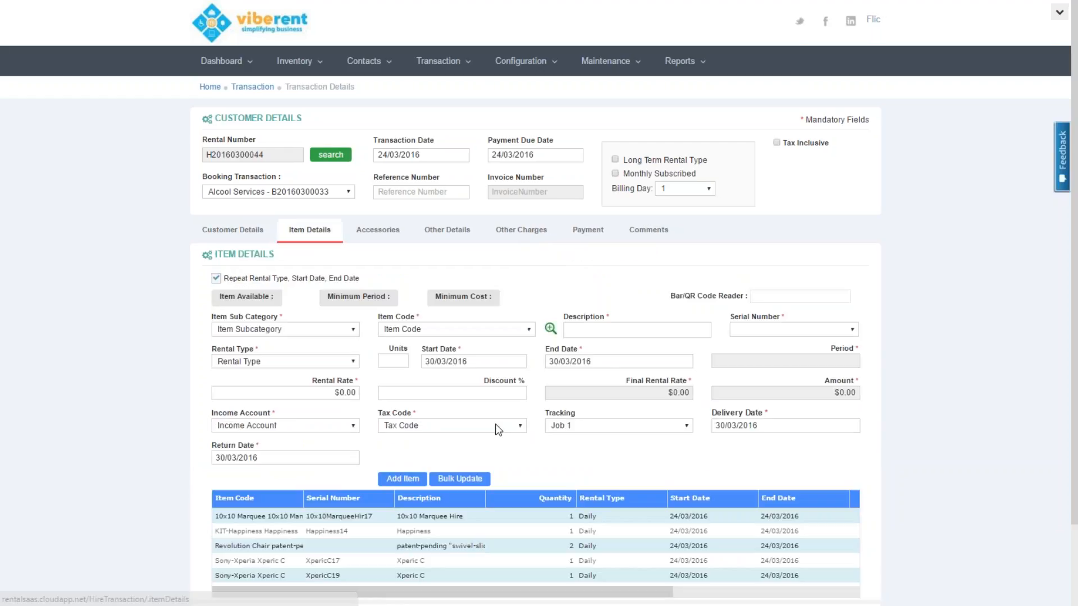
Generate the rental's picking slip for print with accessories and other details included, review the PDF to its end, and close it.
scroll(476, 459, down, 2)
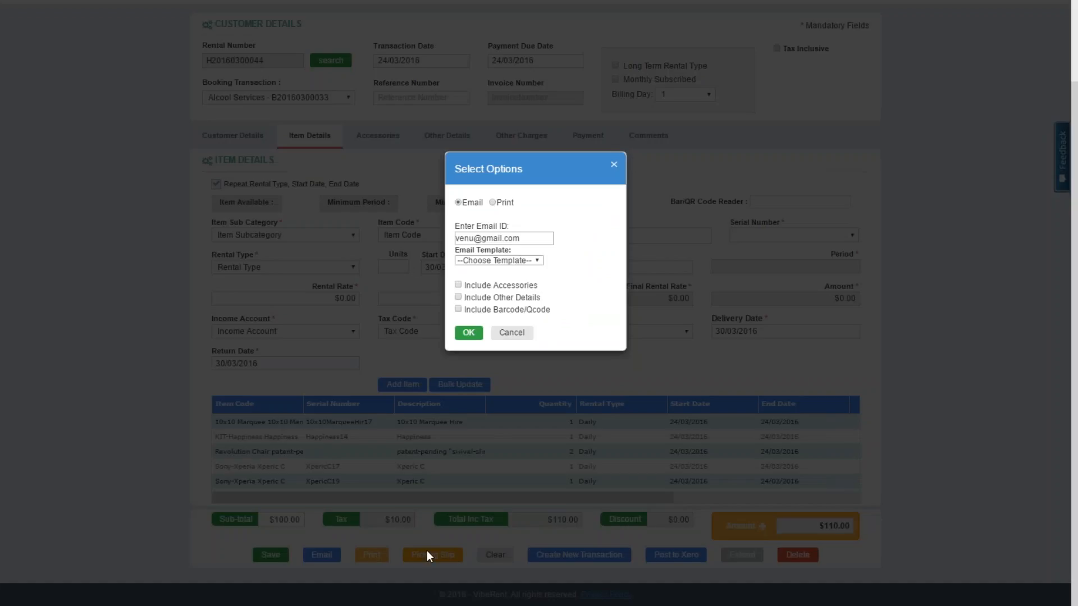
click(492, 202)
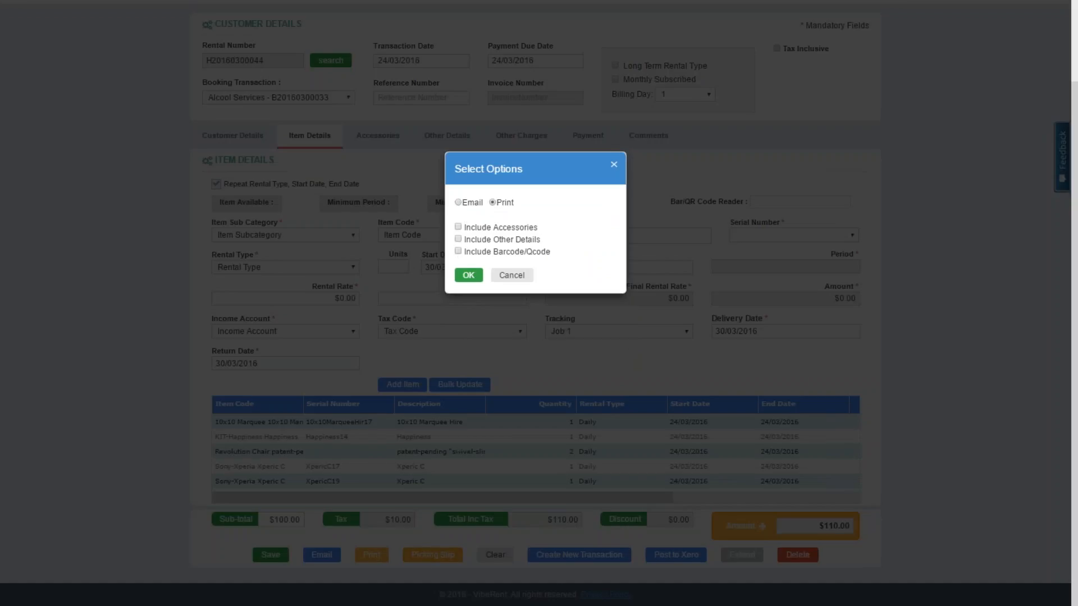
click(458, 239)
click(459, 226)
click(478, 277)
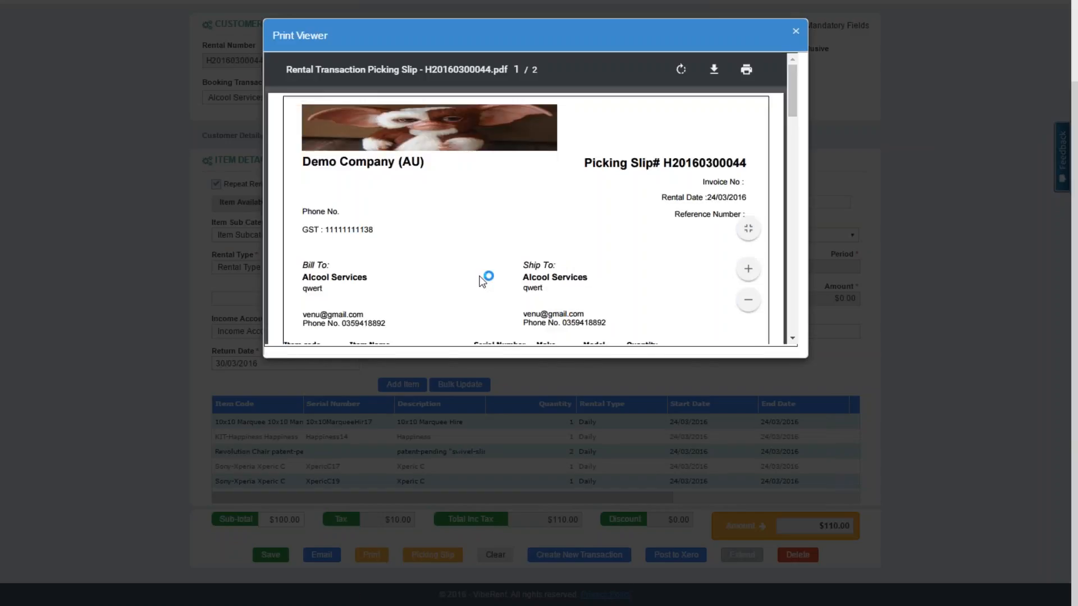
drag(792, 97, 807, 305)
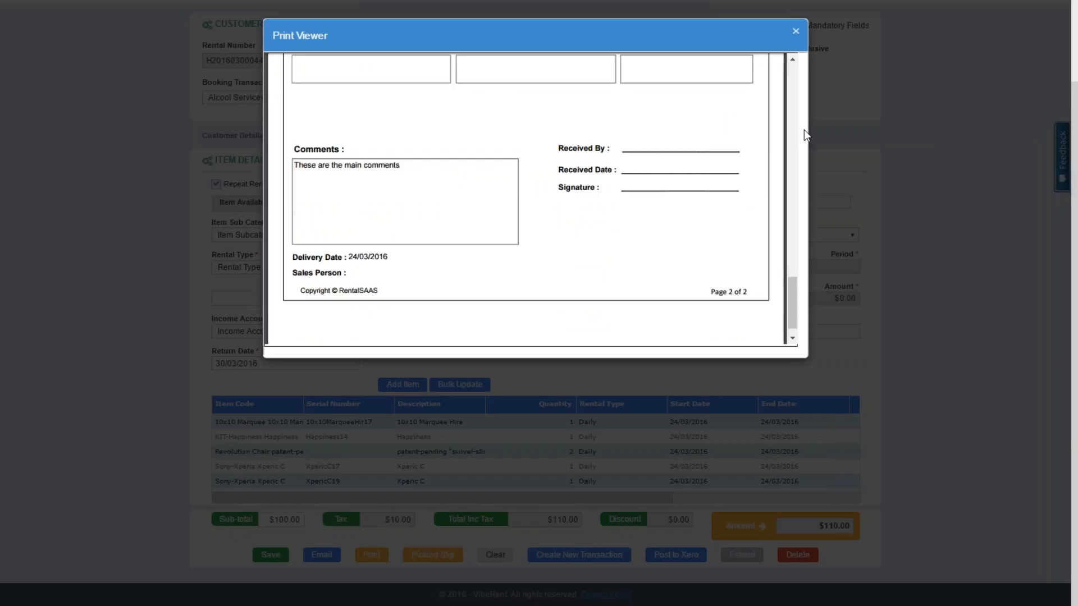
click(796, 32)
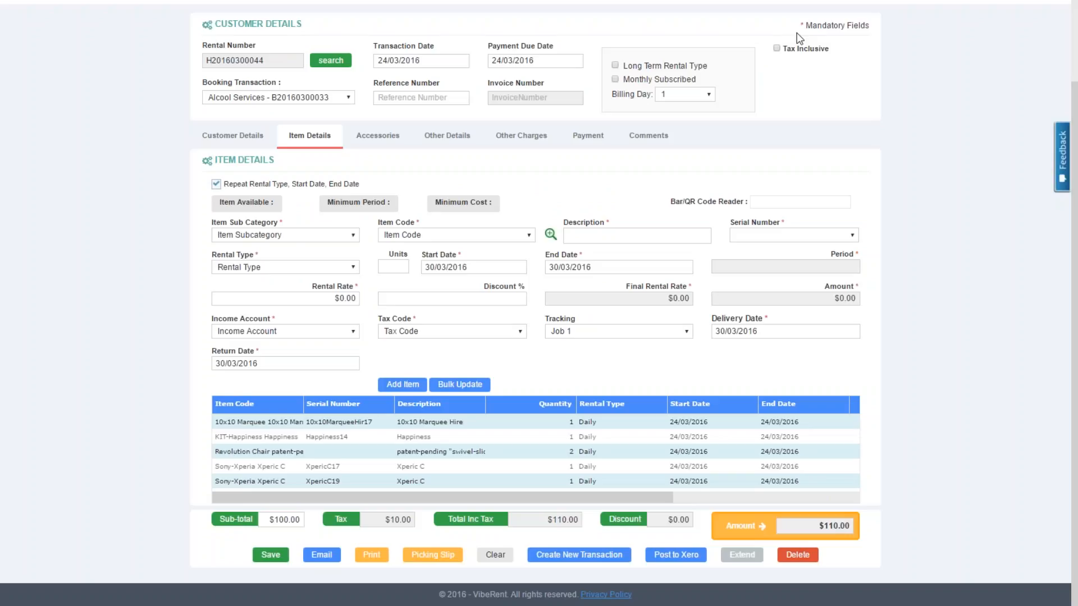
Review the print options available for the rental transaction and cancel without printing.
click(370, 560)
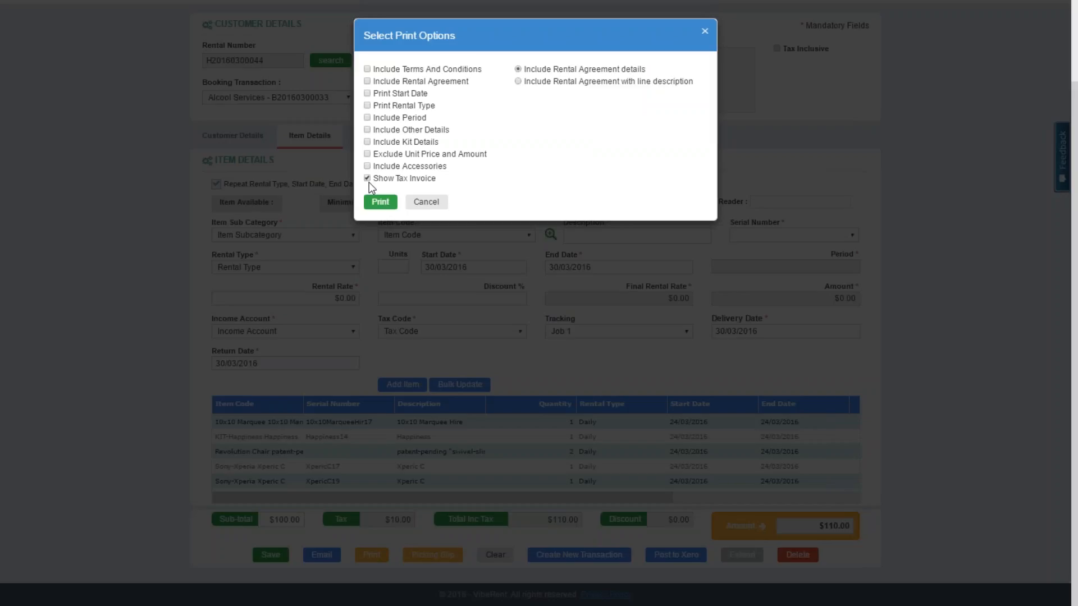
click(435, 204)
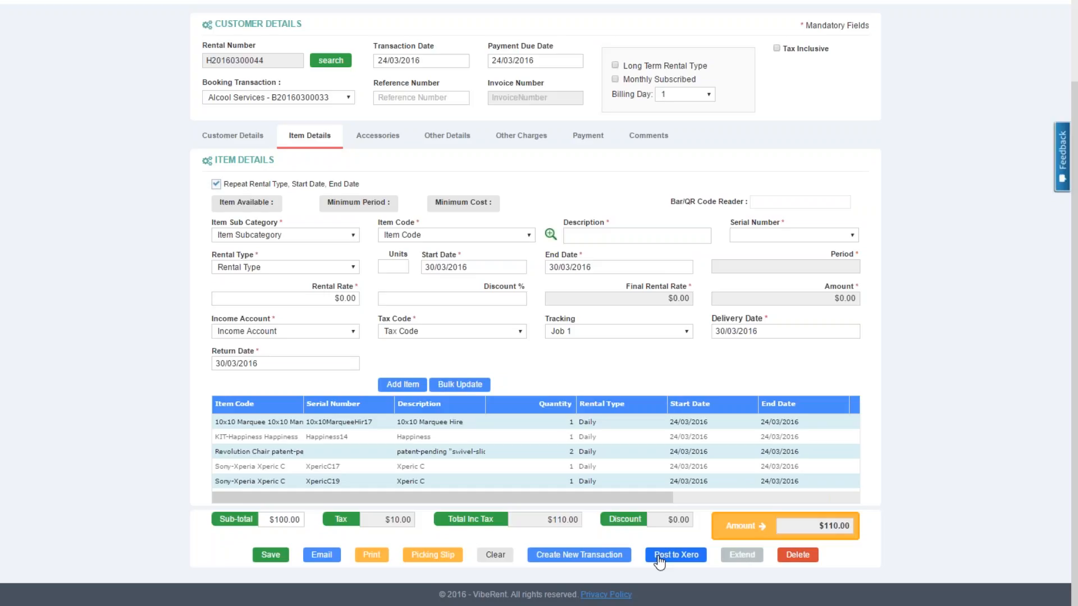
Set the rental transaction's billing day to 7.
scroll(579, 377, up, 2)
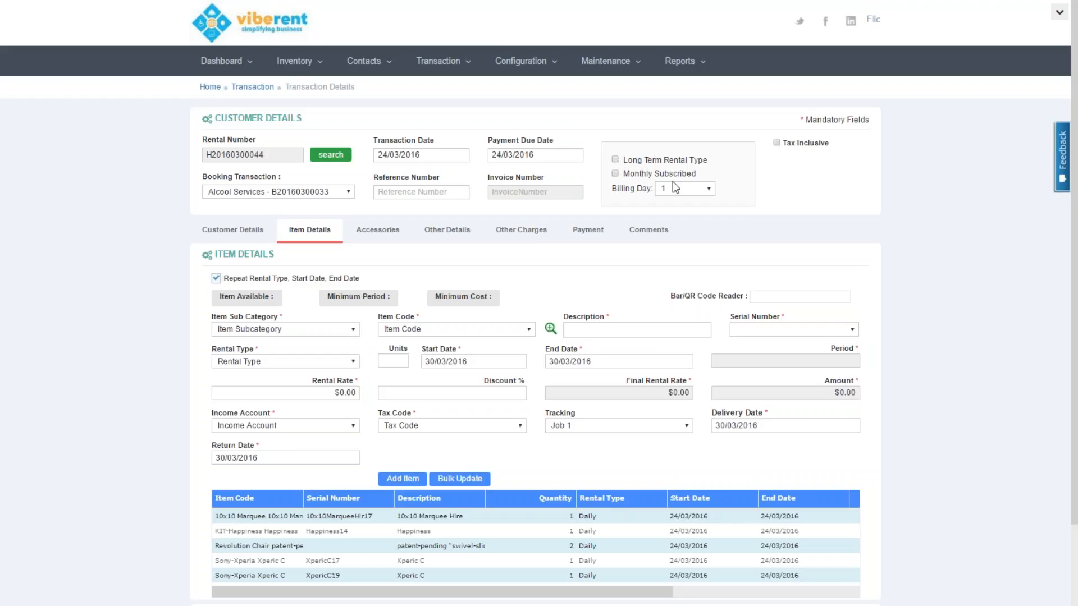
click(707, 191)
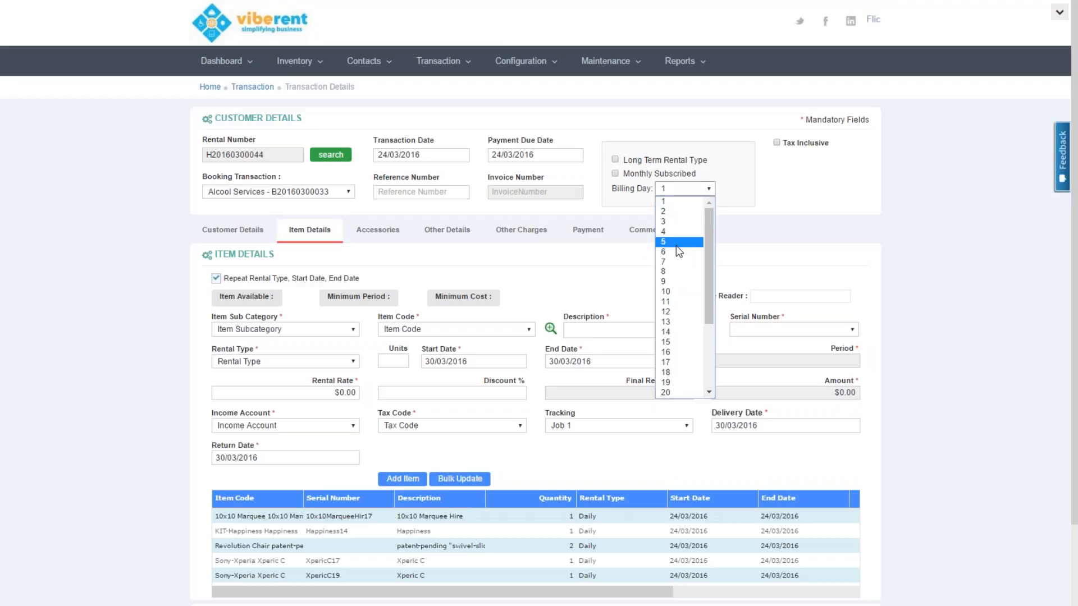
click(676, 262)
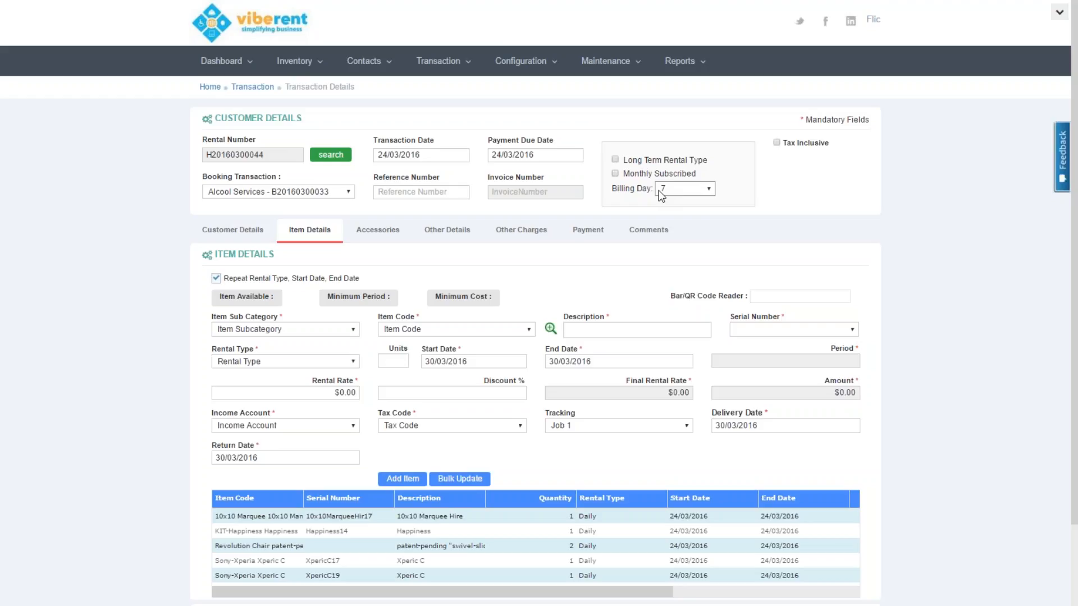
scroll(661, 192, down, 2)
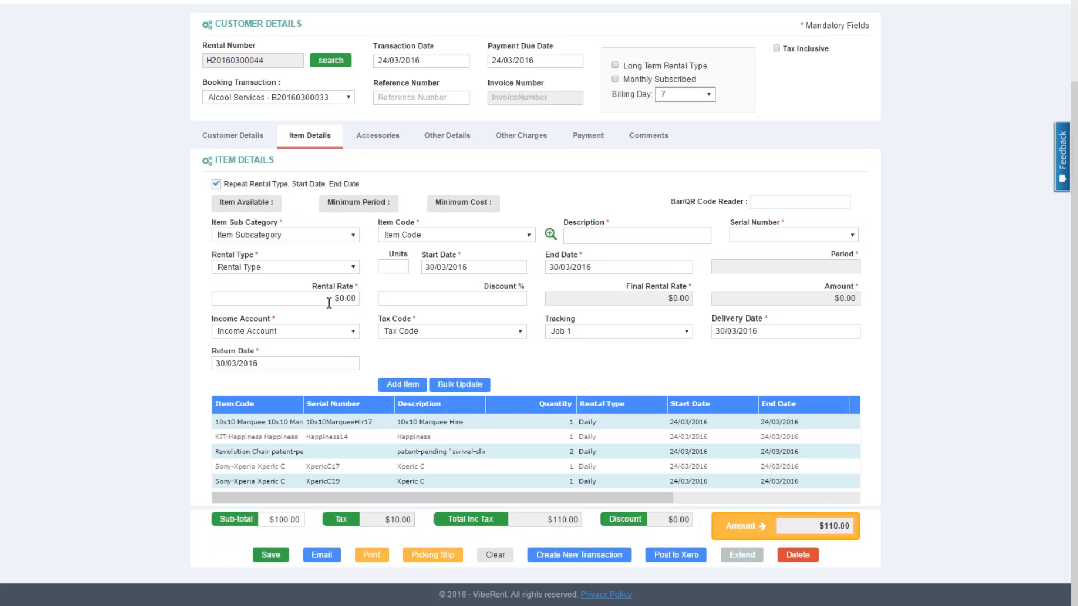
scroll(58, 215, up, 2)
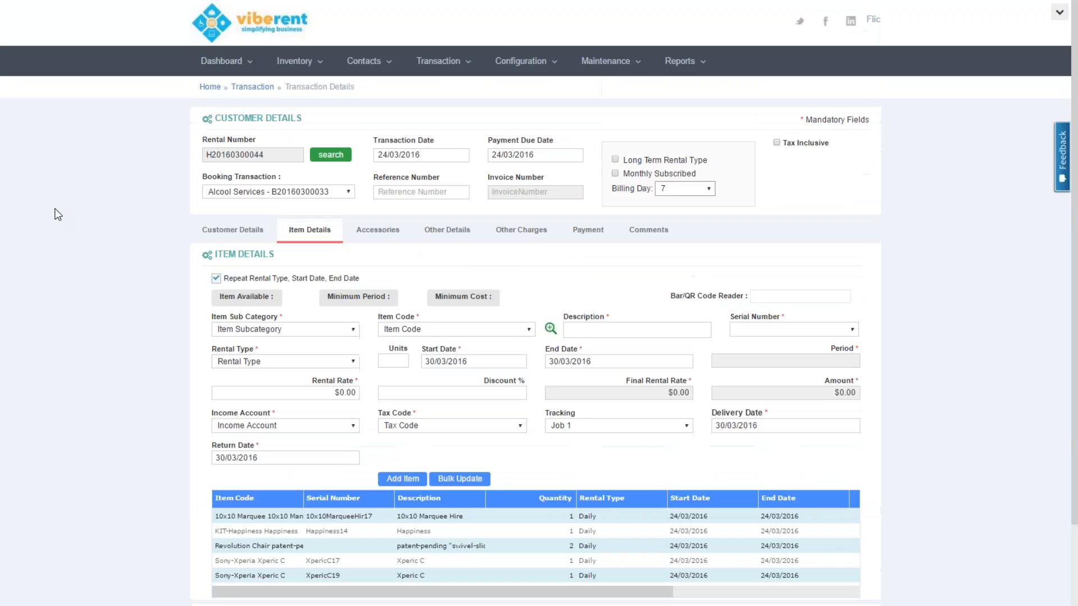
Show the invoice posting page, filter the invoices to unposted ones, and select all of the listed invoices.
scroll(58, 215, down, 2)
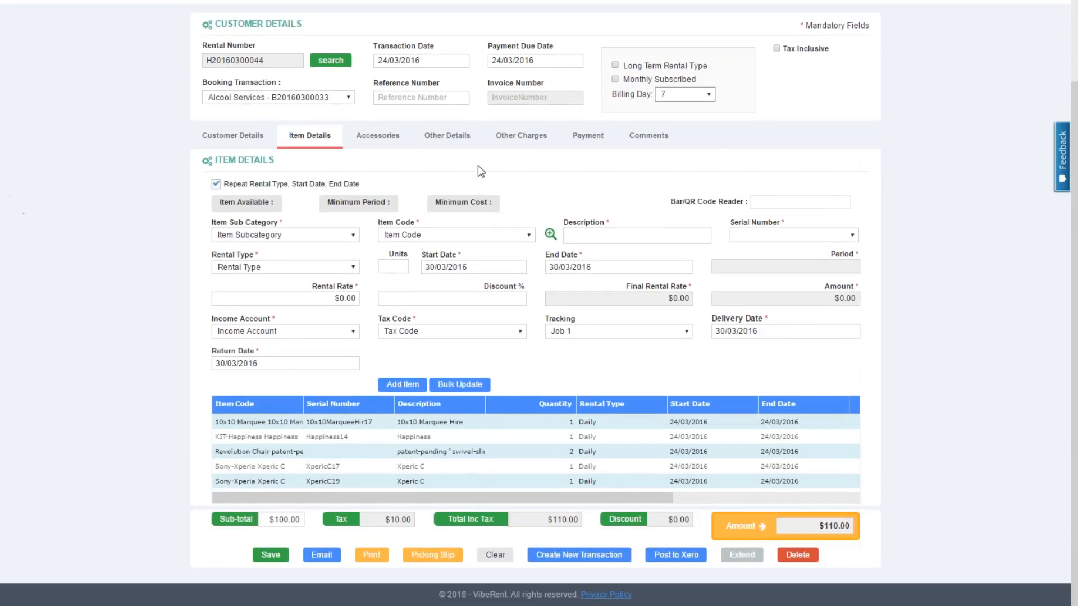
scroll(50, 377, up, 2)
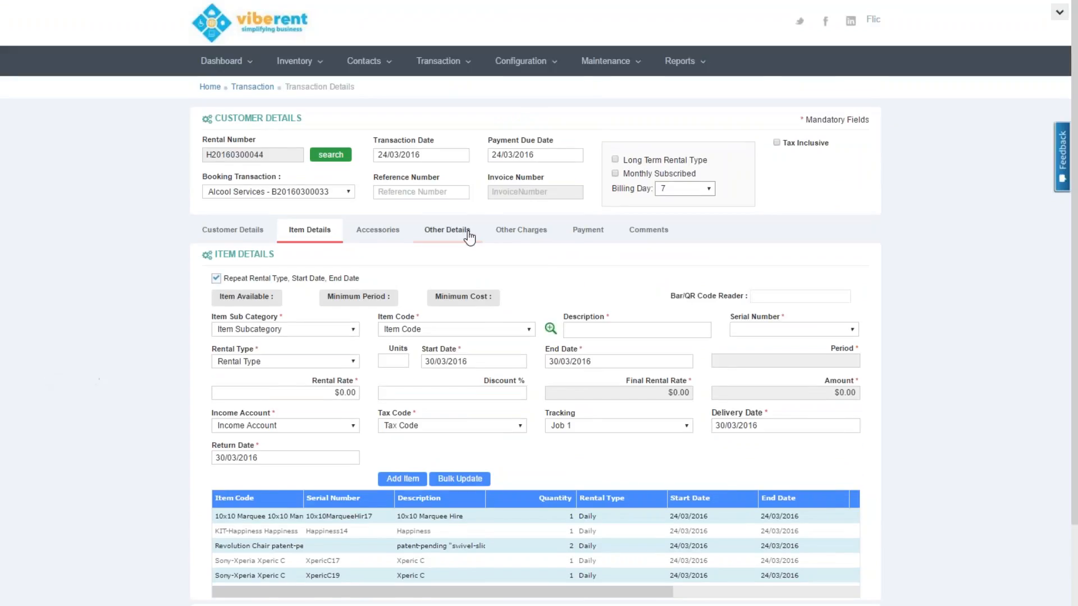
click(465, 63)
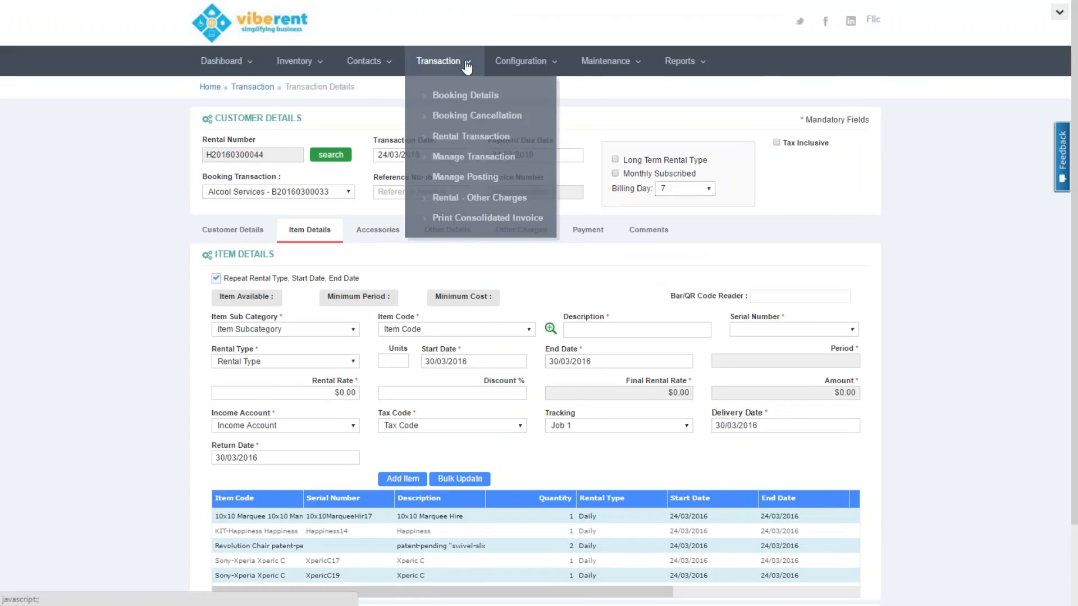
click(449, 177)
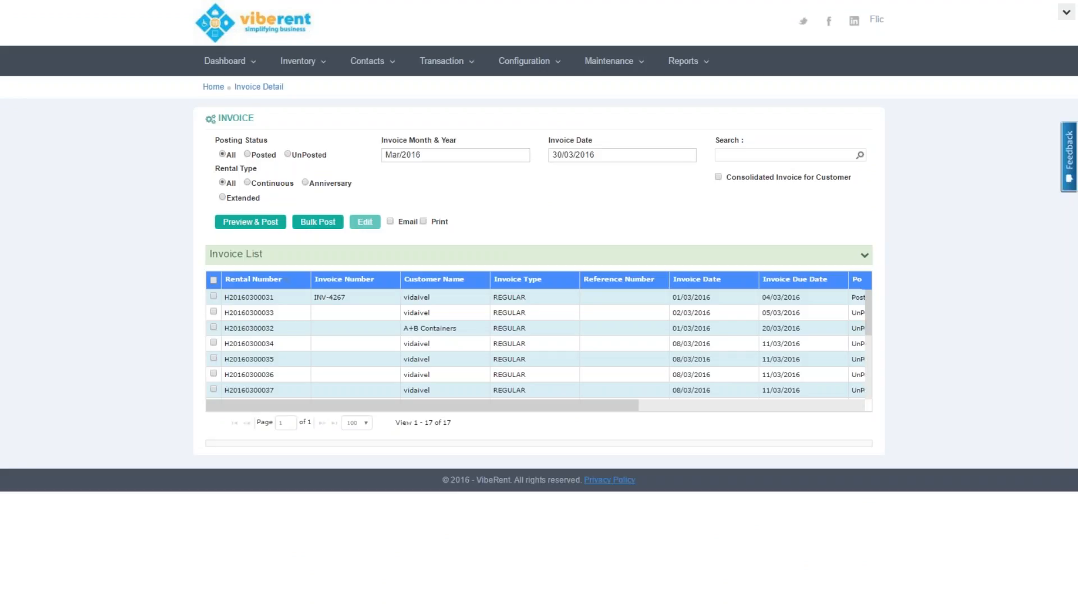
click(285, 157)
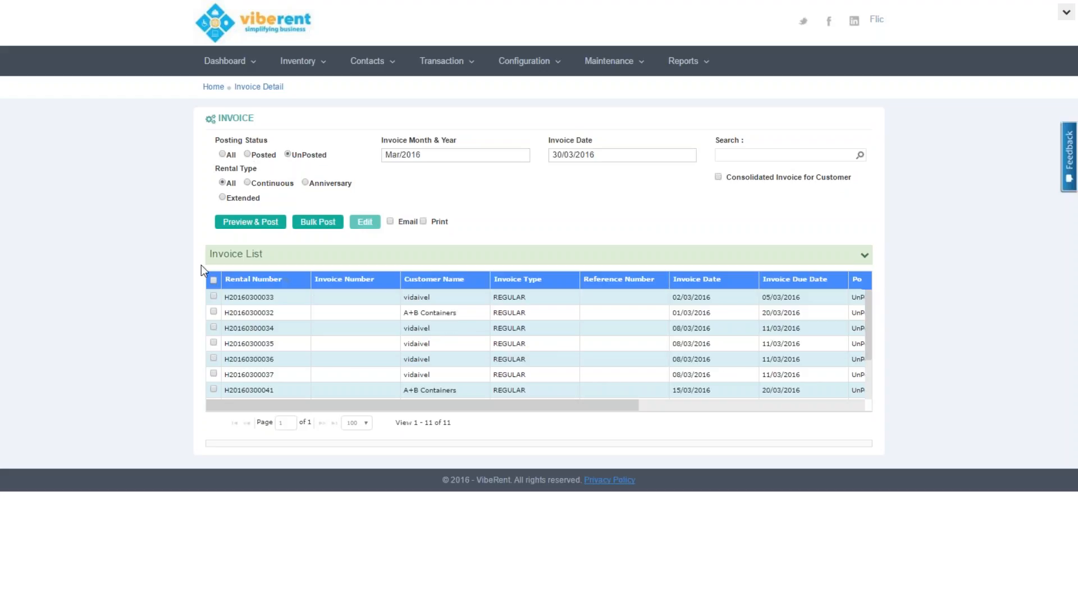
click(213, 296)
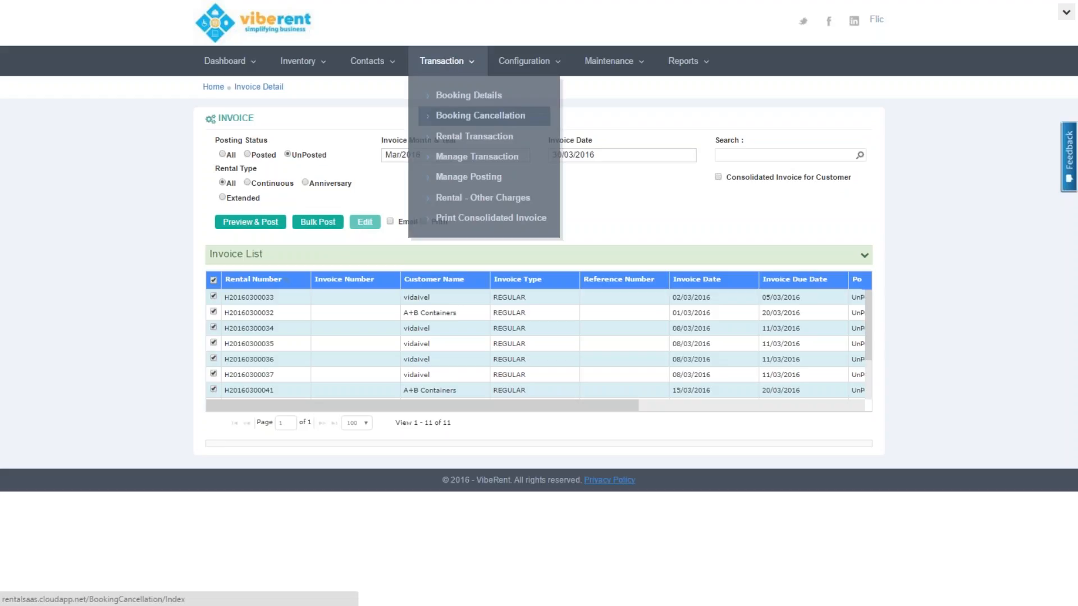
Go to rental transaction management and select the Suresh Electicals rental dated 16/03/2016 to show its details.
click(482, 159)
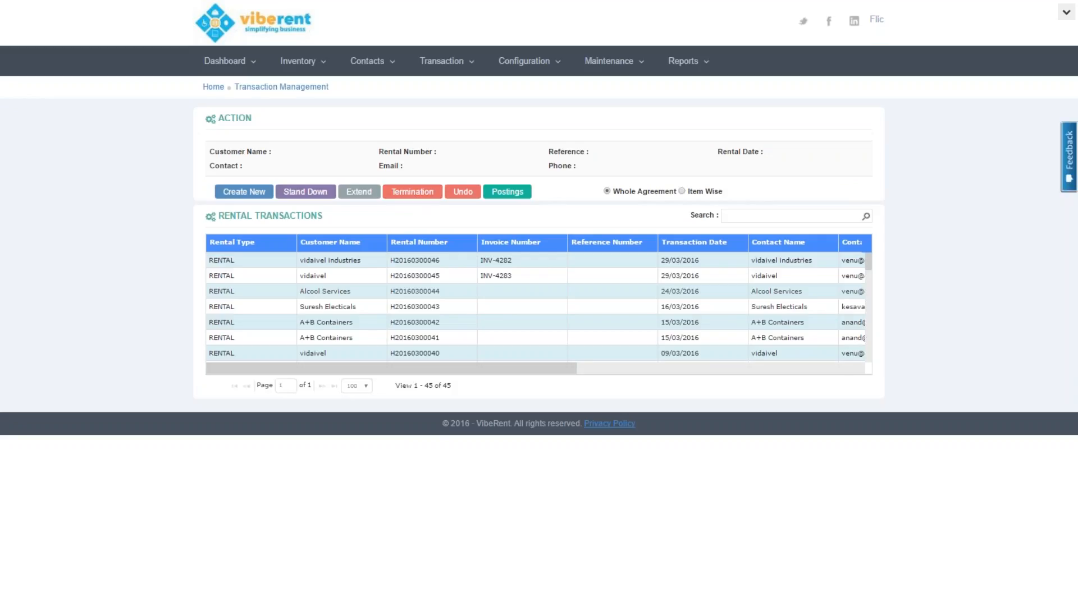
double_click(430, 308)
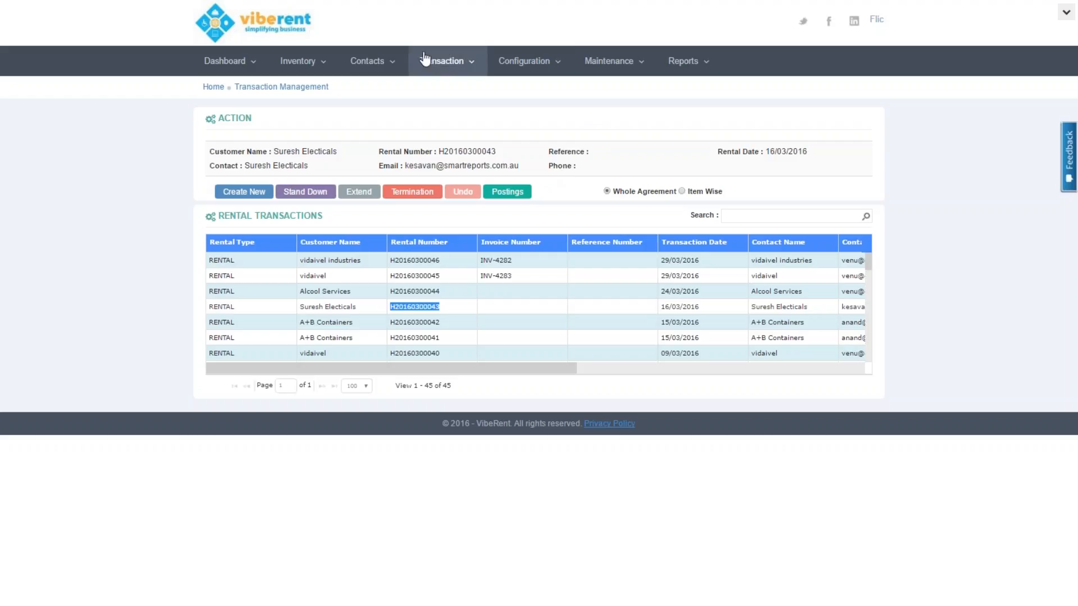
click(233, 66)
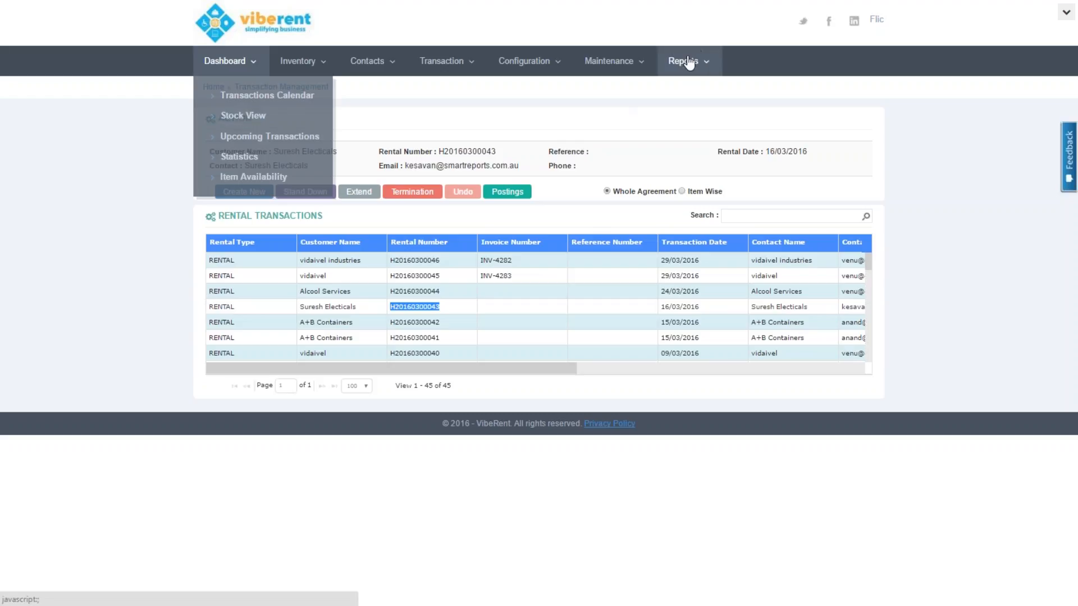
mouse_move(690, 63)
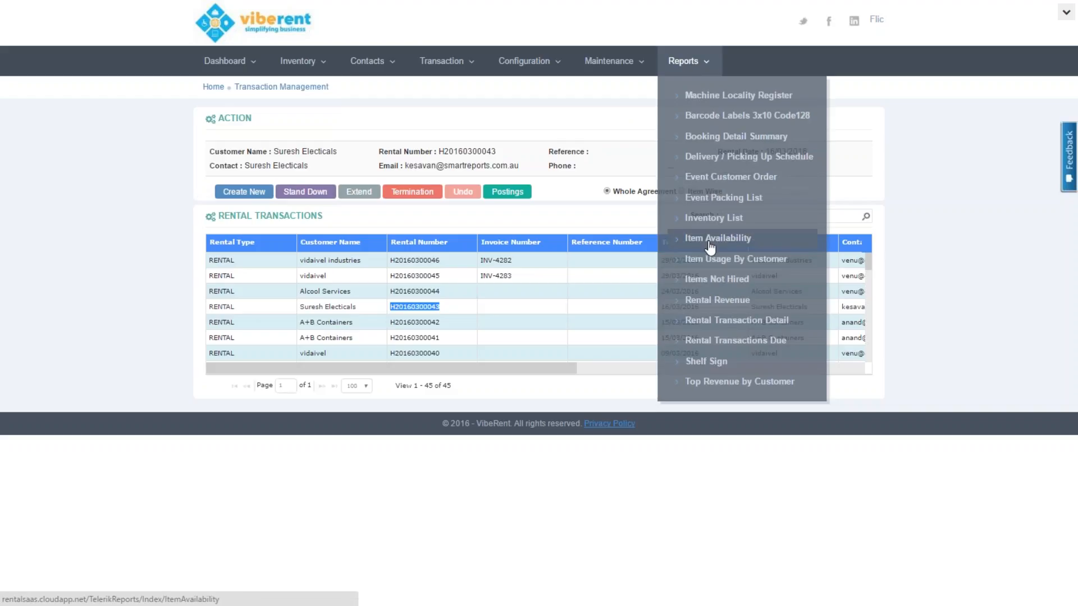
click(84, 241)
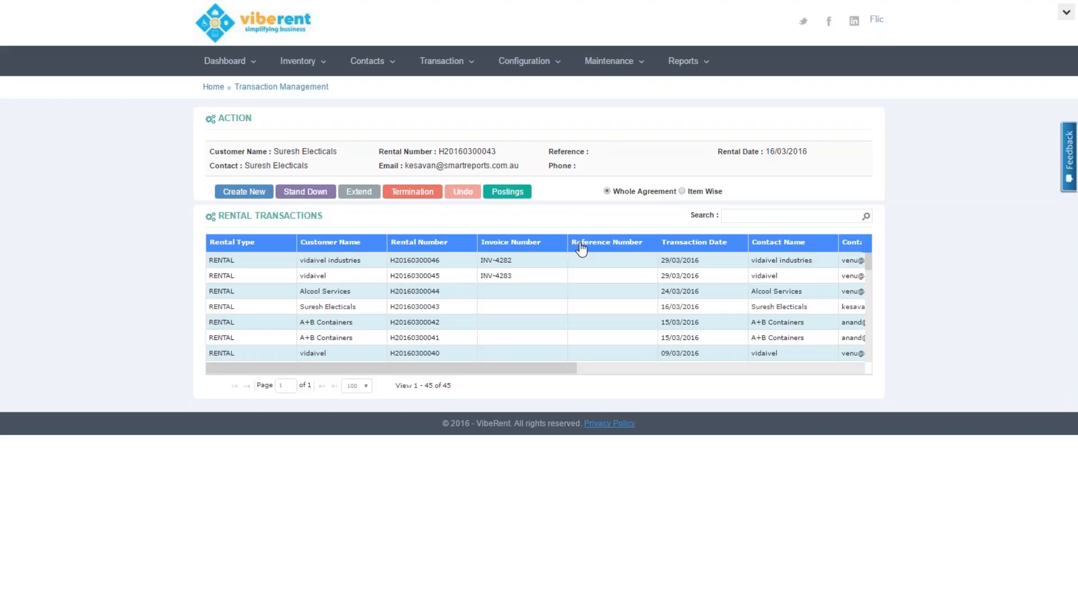
View the maintenance area's spare parts page and its service type page.
click(635, 62)
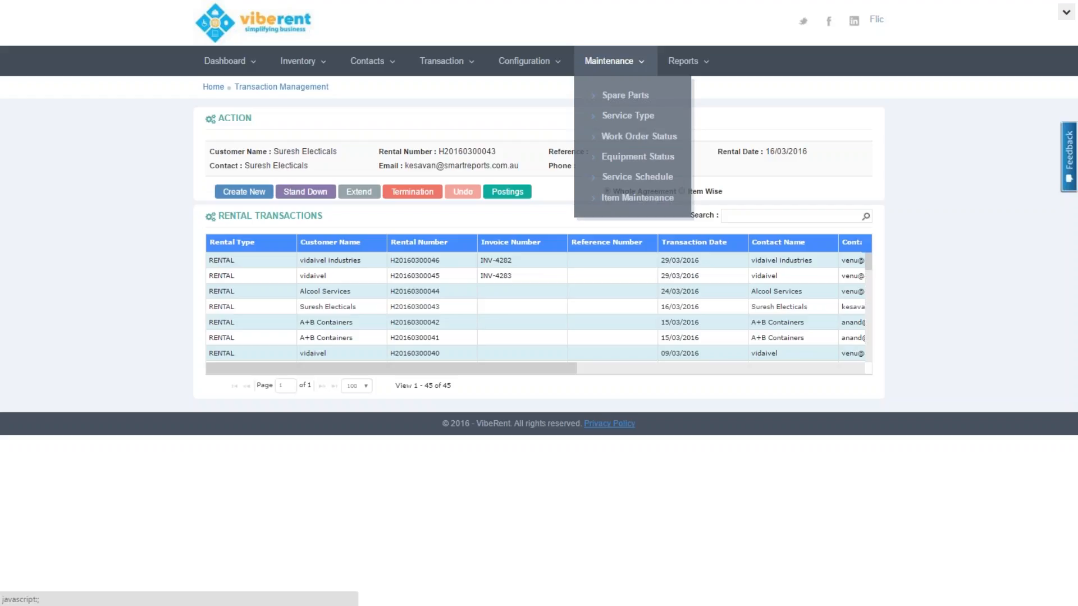
click(619, 99)
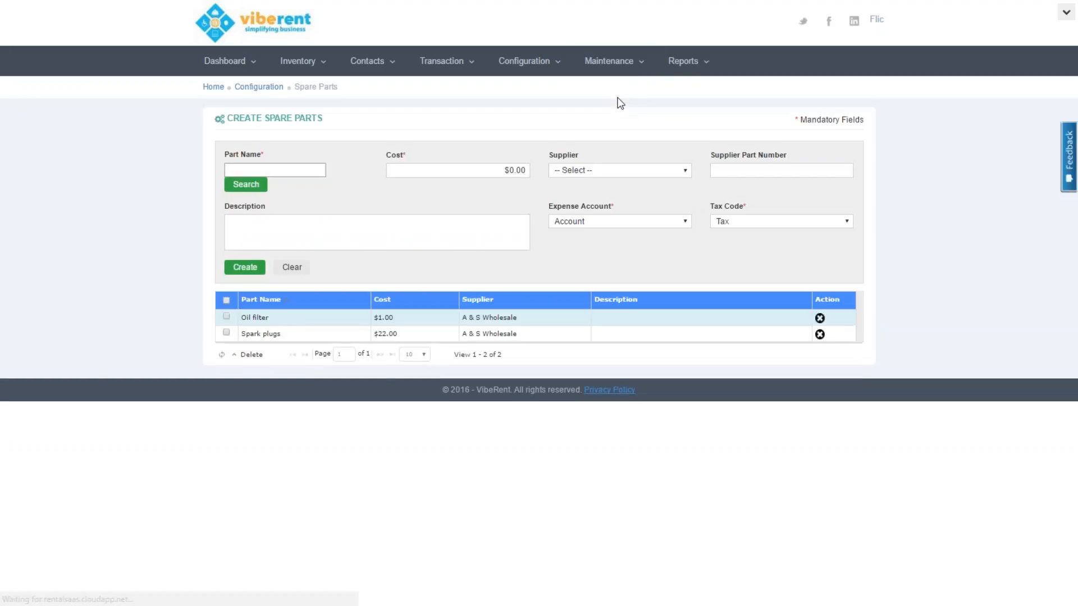
click(627, 65)
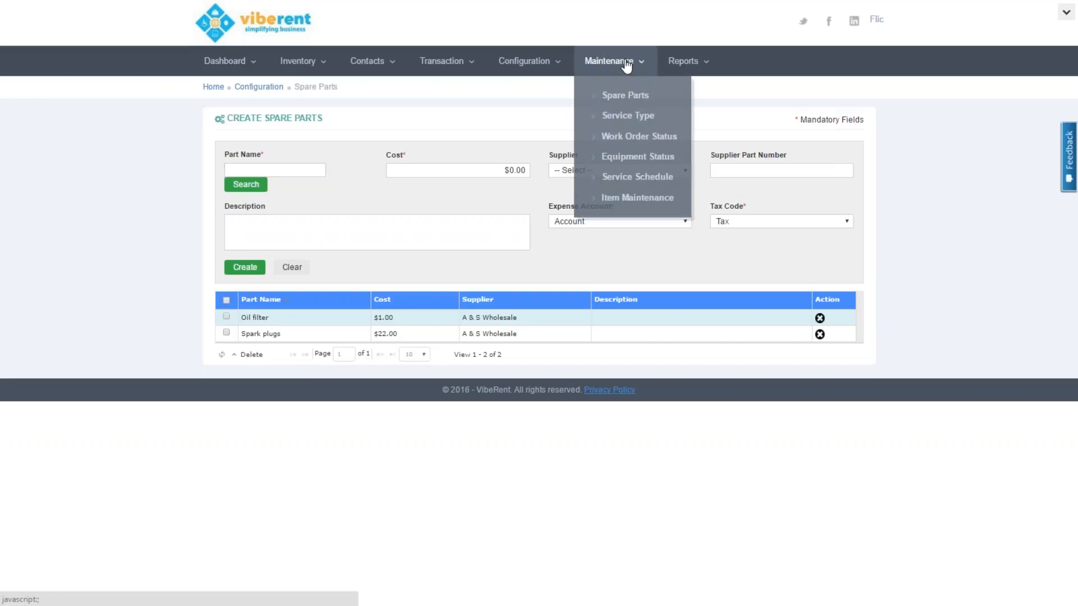
click(608, 115)
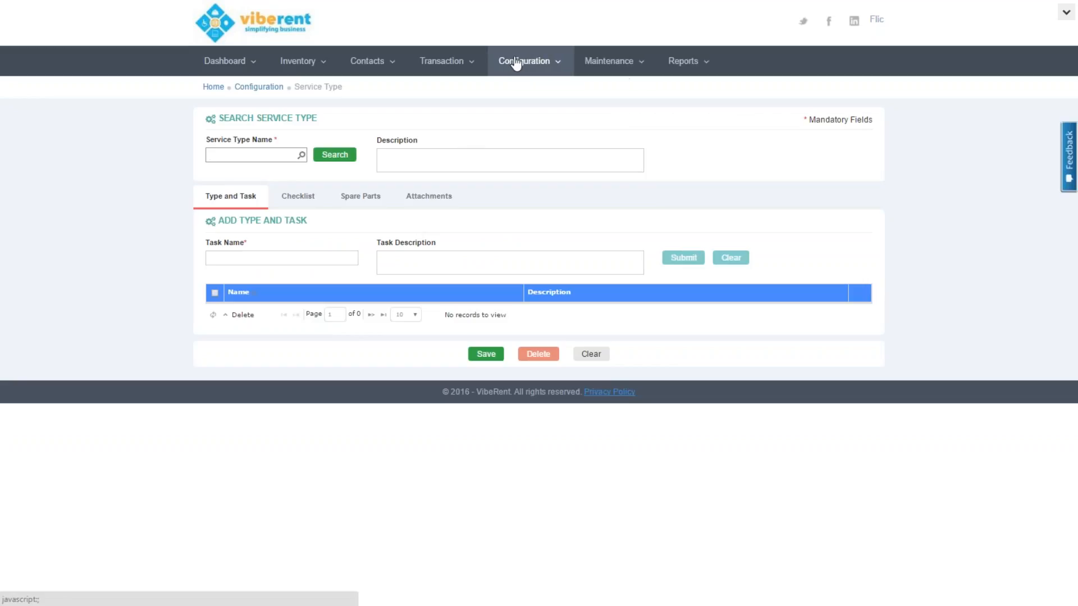
Start a service schedule with service type 10k Service, item 10x10 Marquee and serial number 10x10MarqueeHir4.
click(623, 64)
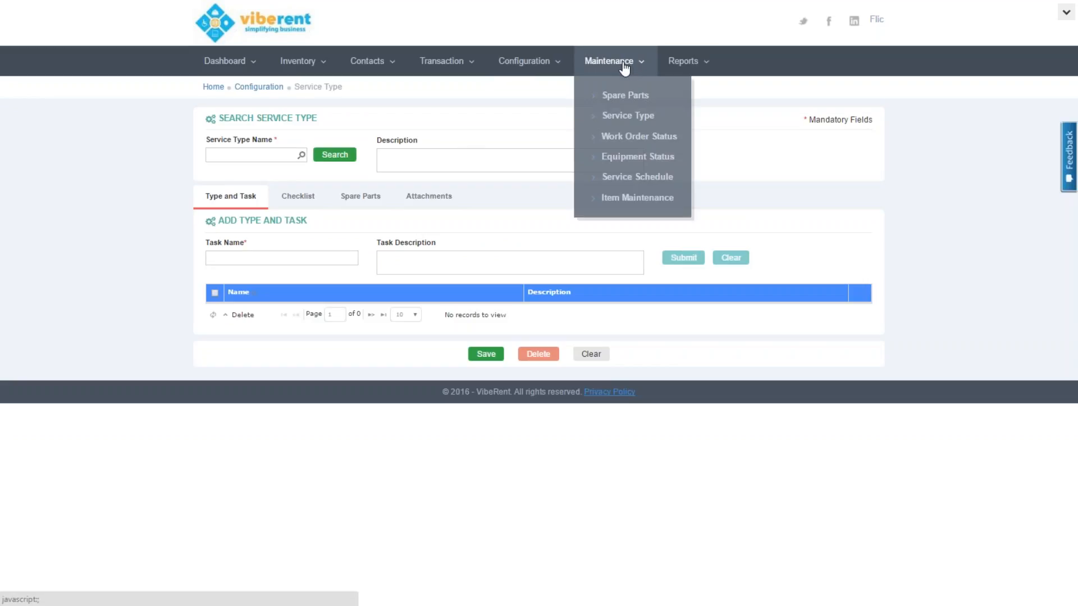
click(611, 176)
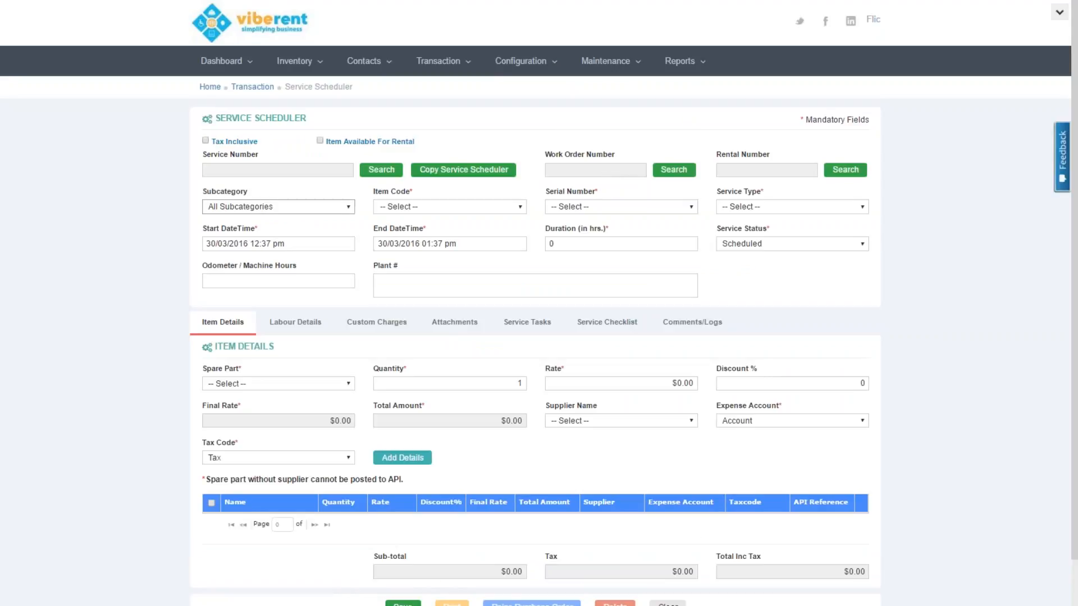
click(740, 209)
click(743, 230)
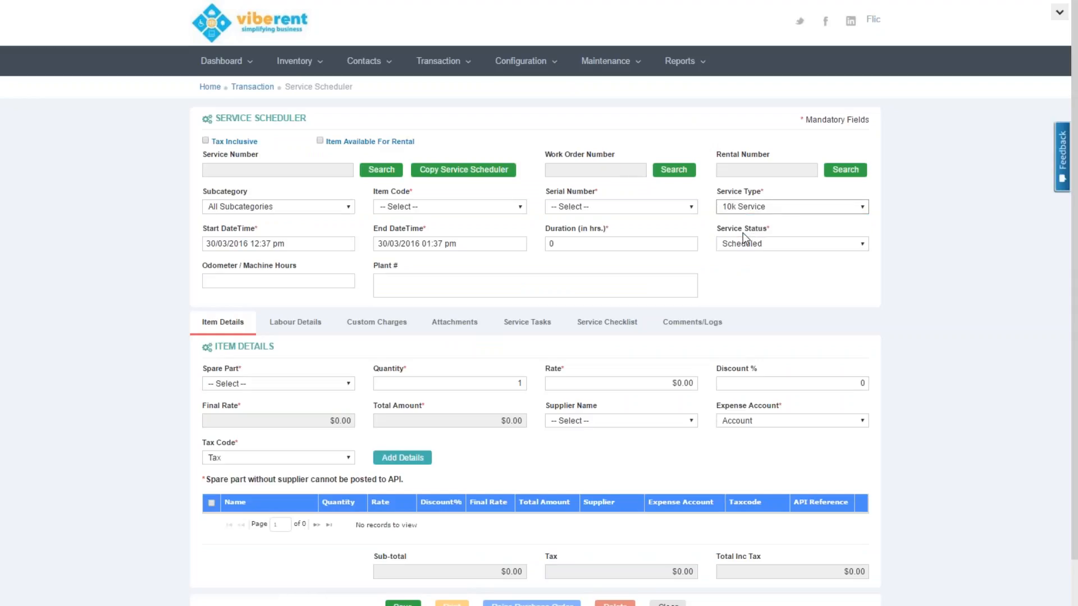
click(480, 208)
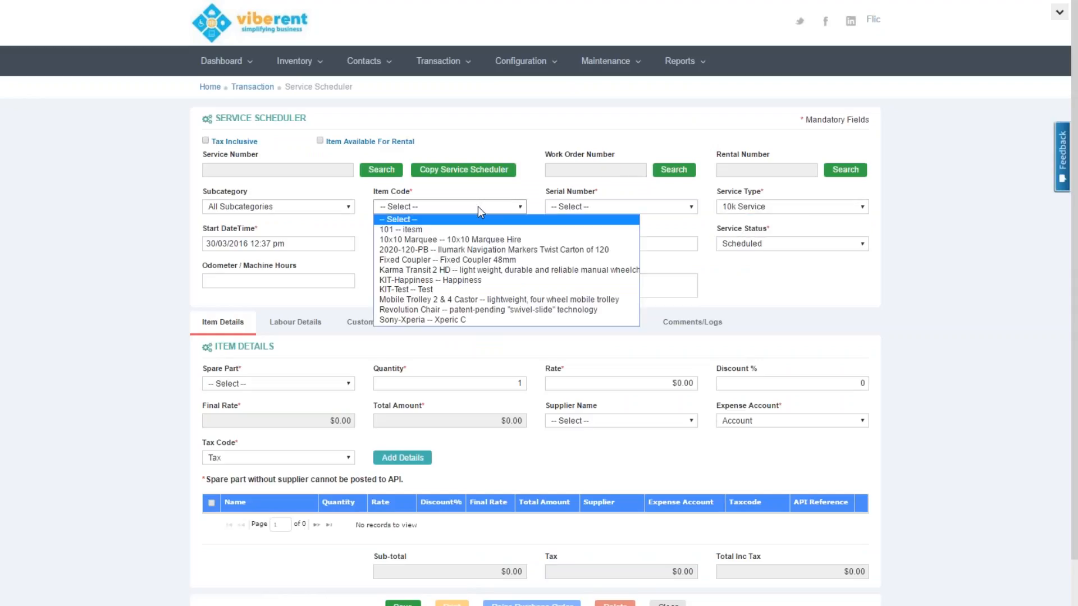
click(444, 240)
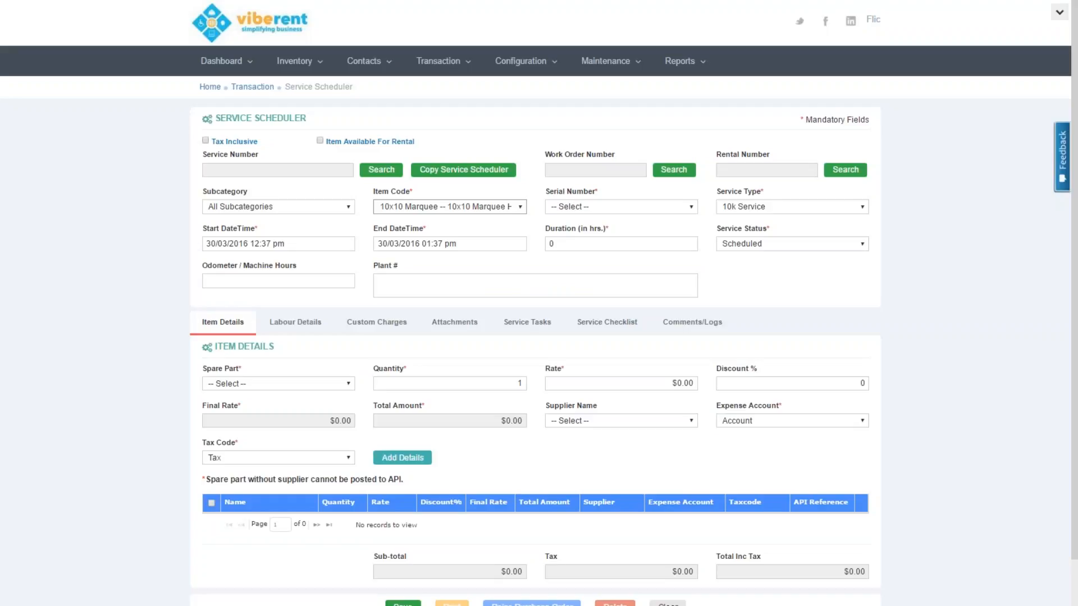
click(634, 215)
click(623, 258)
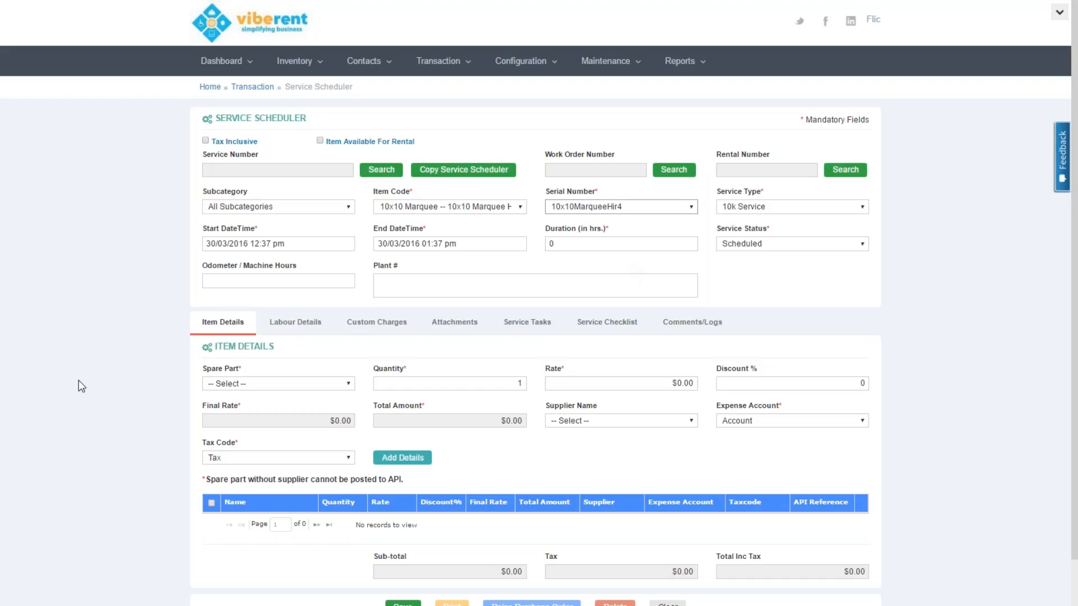
Add the Oil filter from A & S Wholesale as a spare part in the service's item details.
click(268, 384)
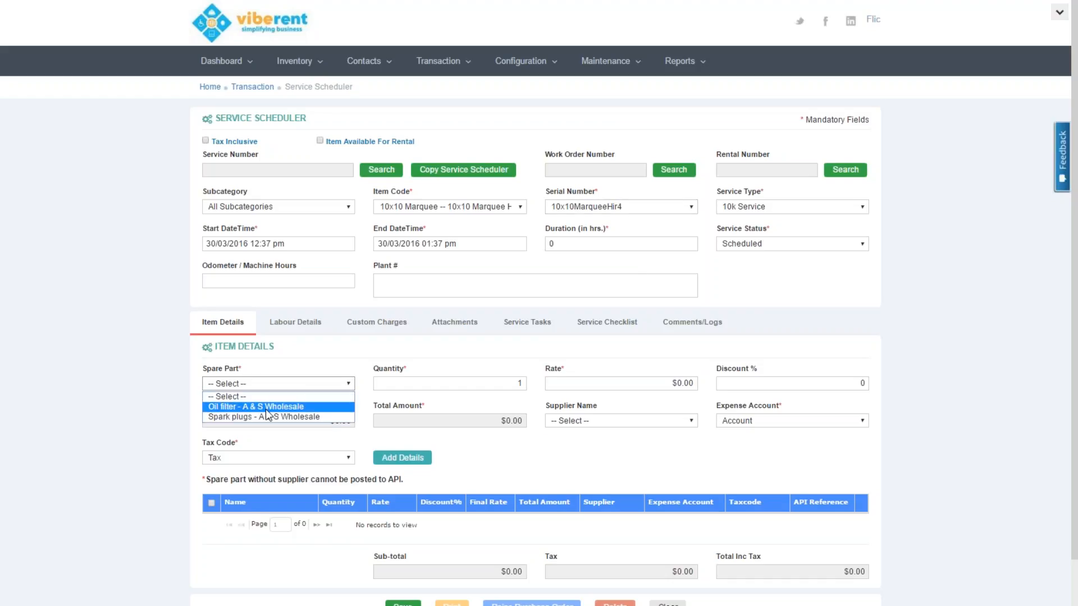
click(268, 406)
click(402, 458)
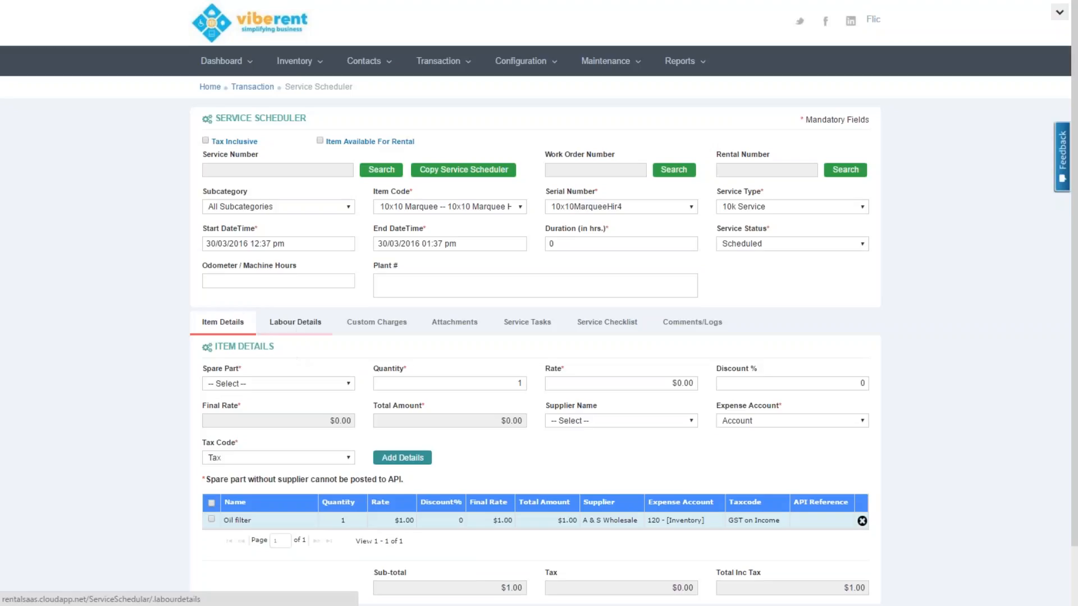
Add an internal labour entry with the worker's name to the service.
click(308, 329)
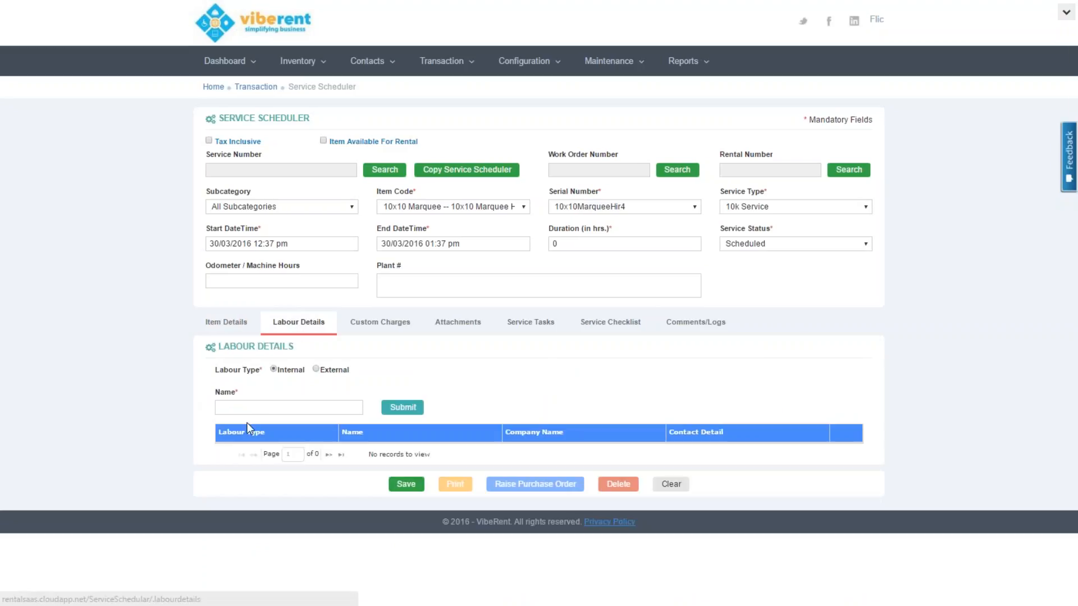
click(267, 409)
text(John)
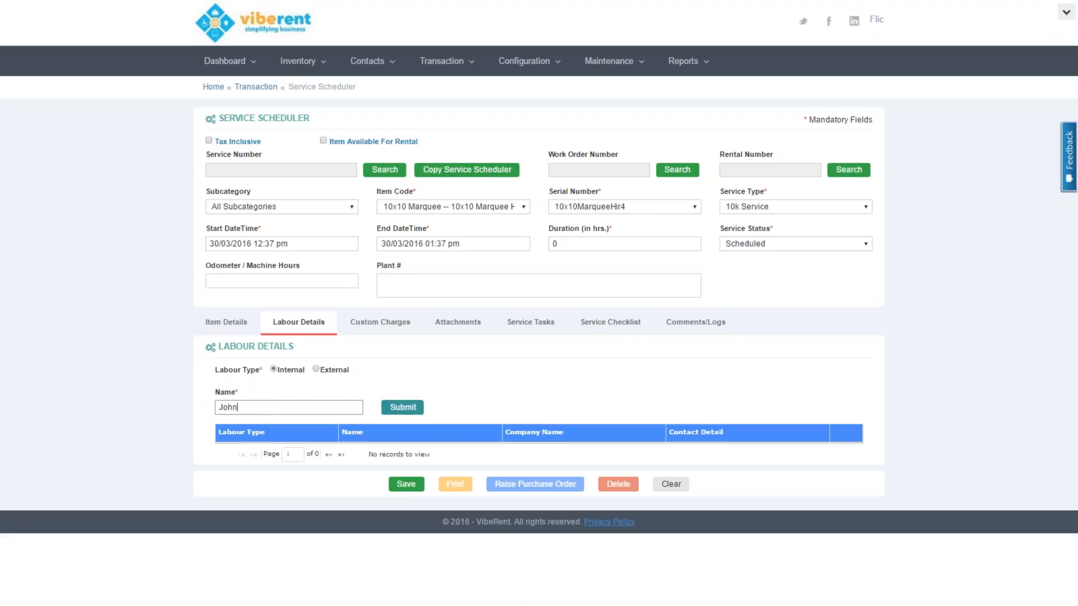
click(418, 407)
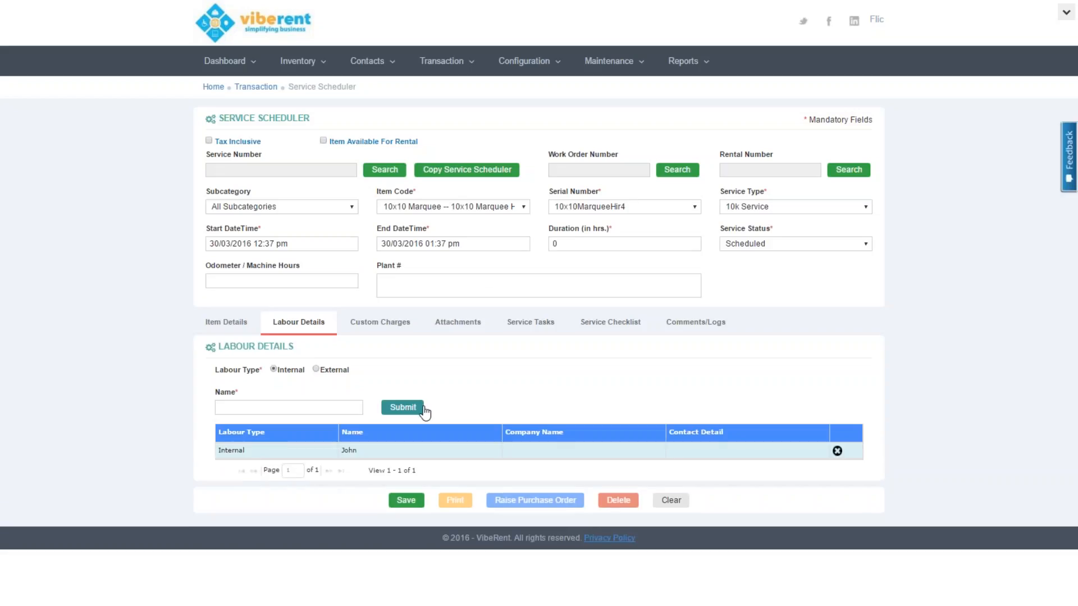
Add a Fuel custom charge of $75.00 to the service.
click(405, 330)
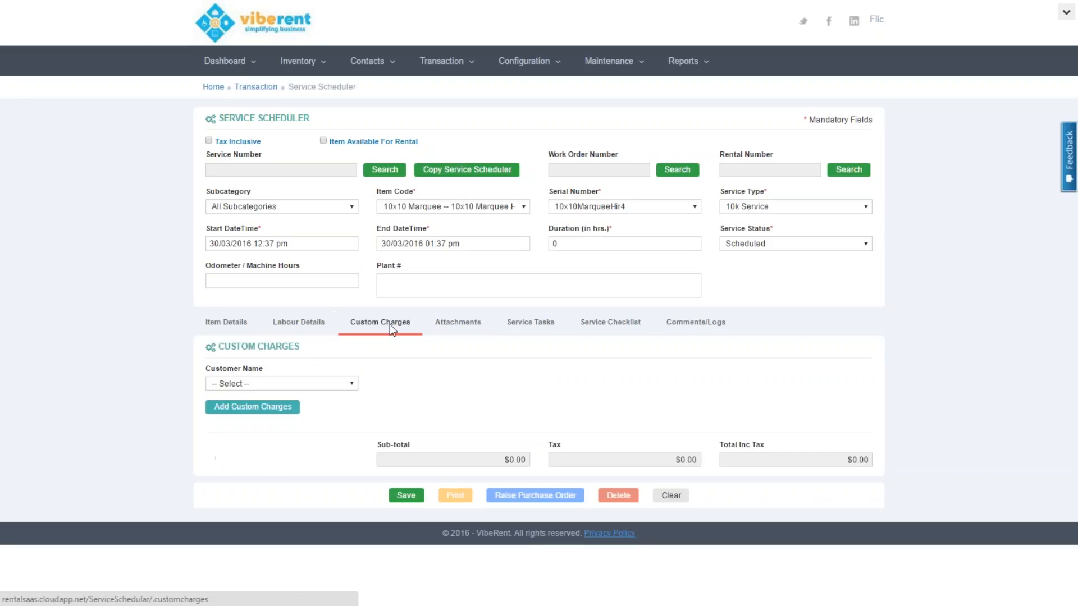
click(274, 408)
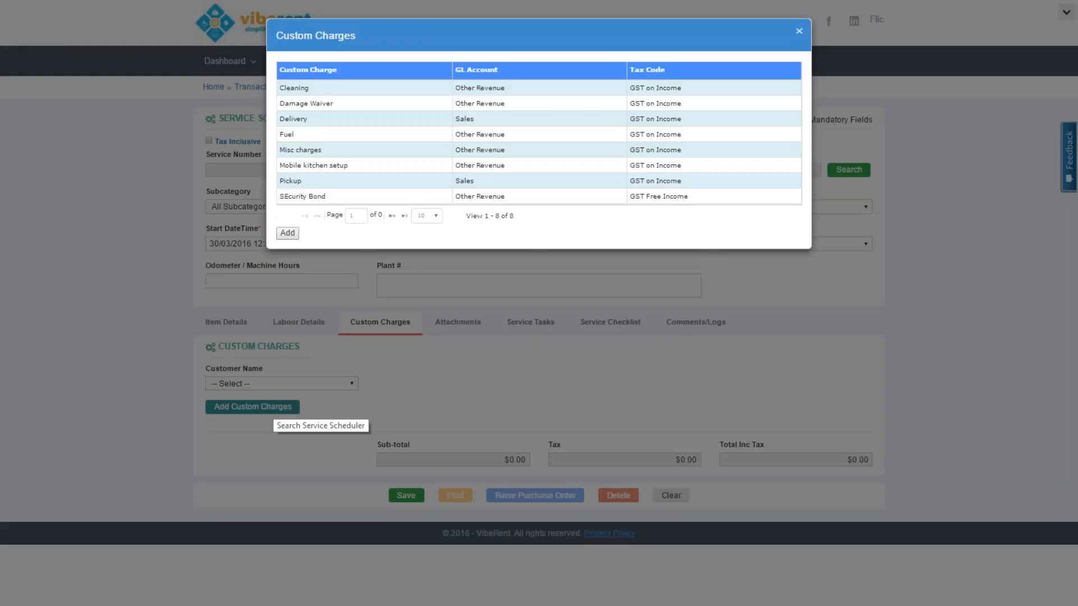
click(290, 137)
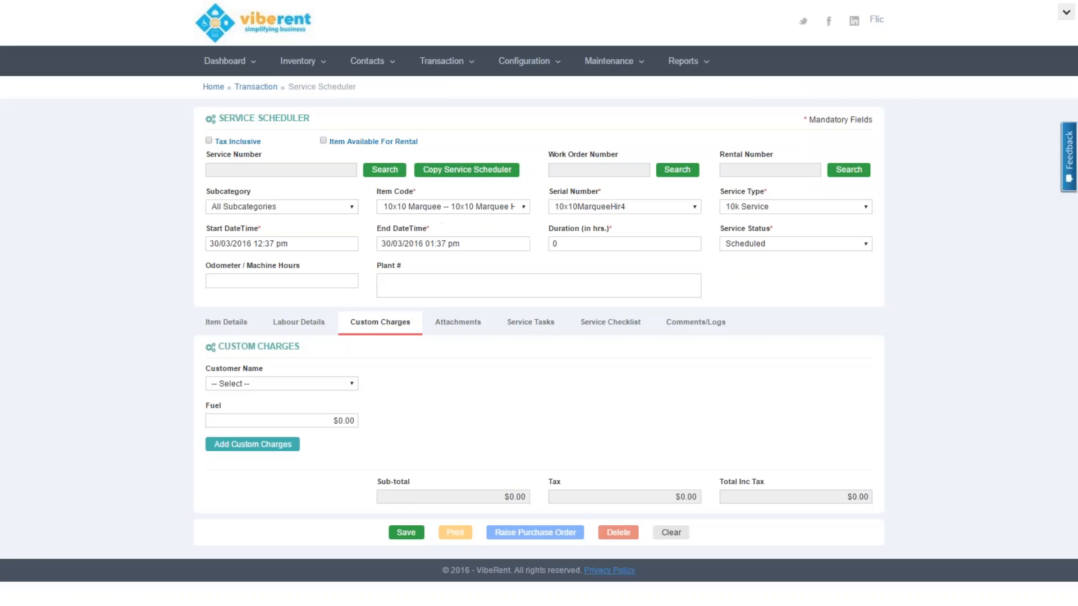
click(296, 421)
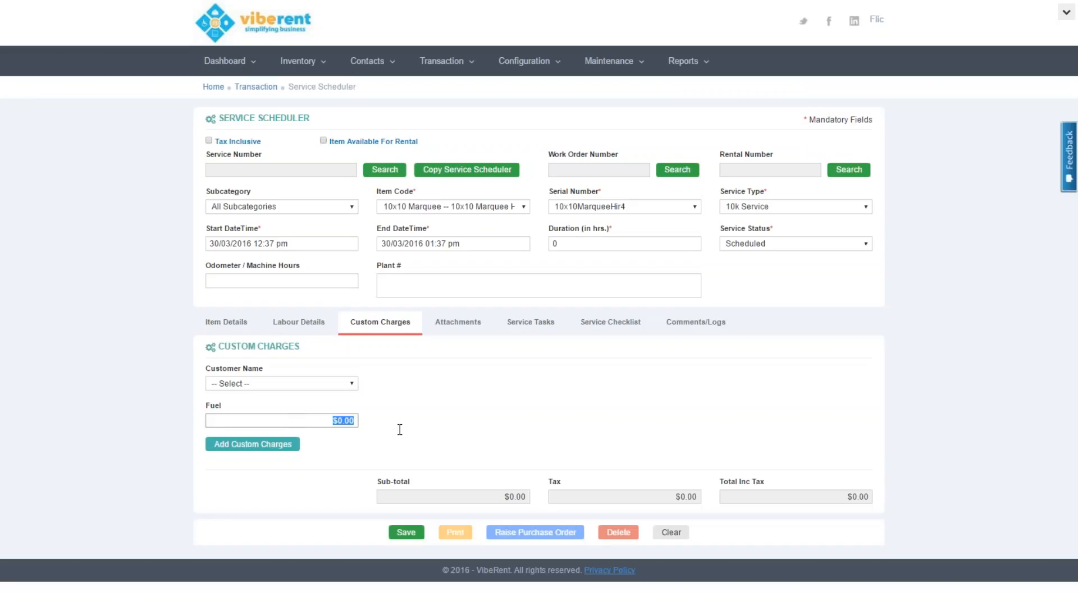
text(75)
key(Tab)
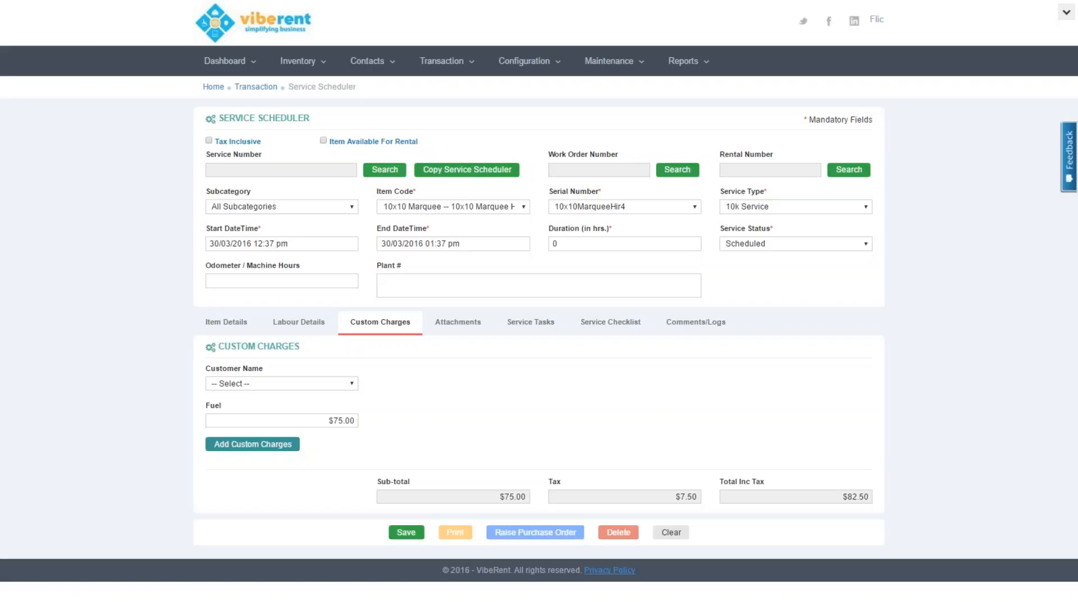
View the service's attachments section, and add a service task named Change filter to the service.
click(458, 324)
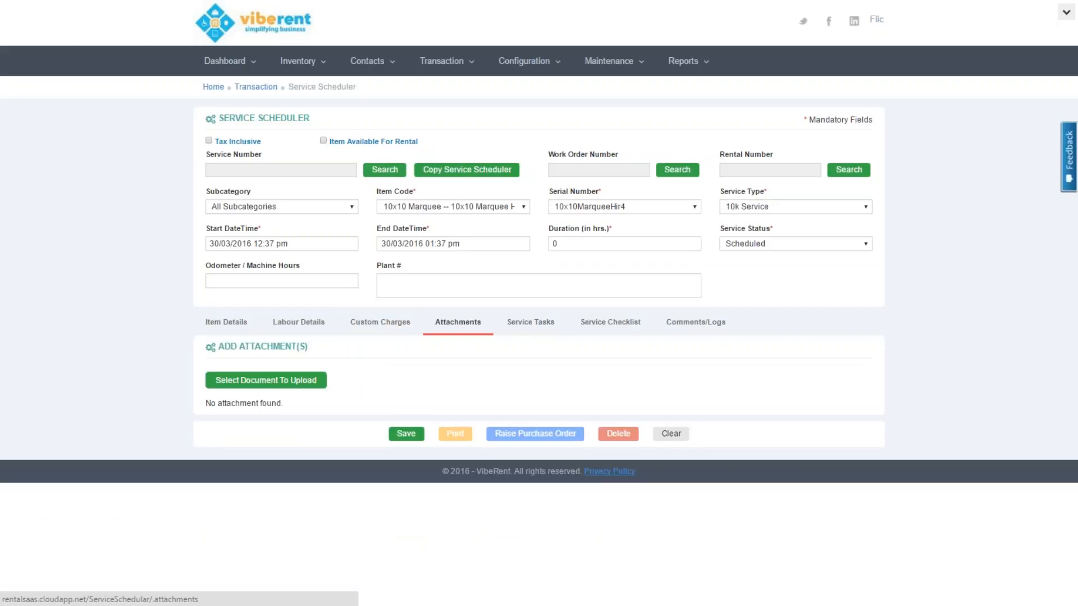
click(518, 327)
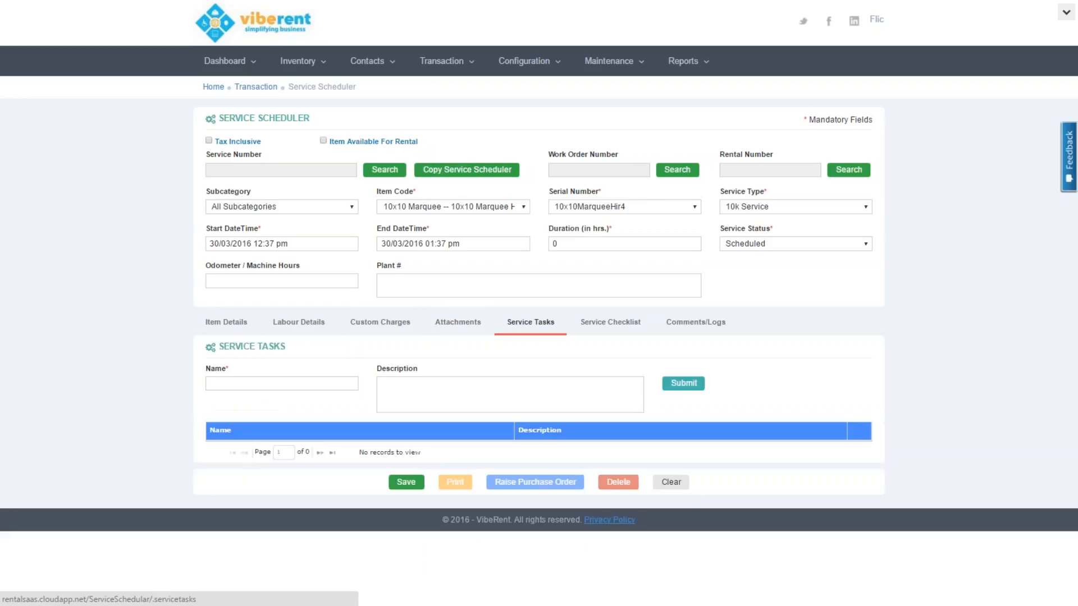
click(295, 383)
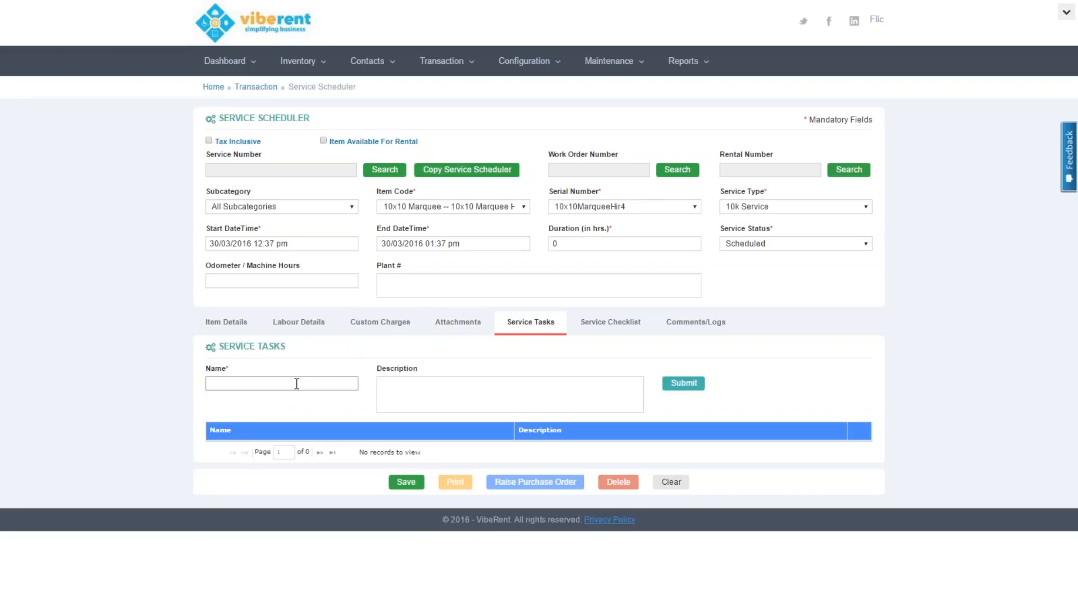
text(Chang)
text(e filter)
key(Tab)
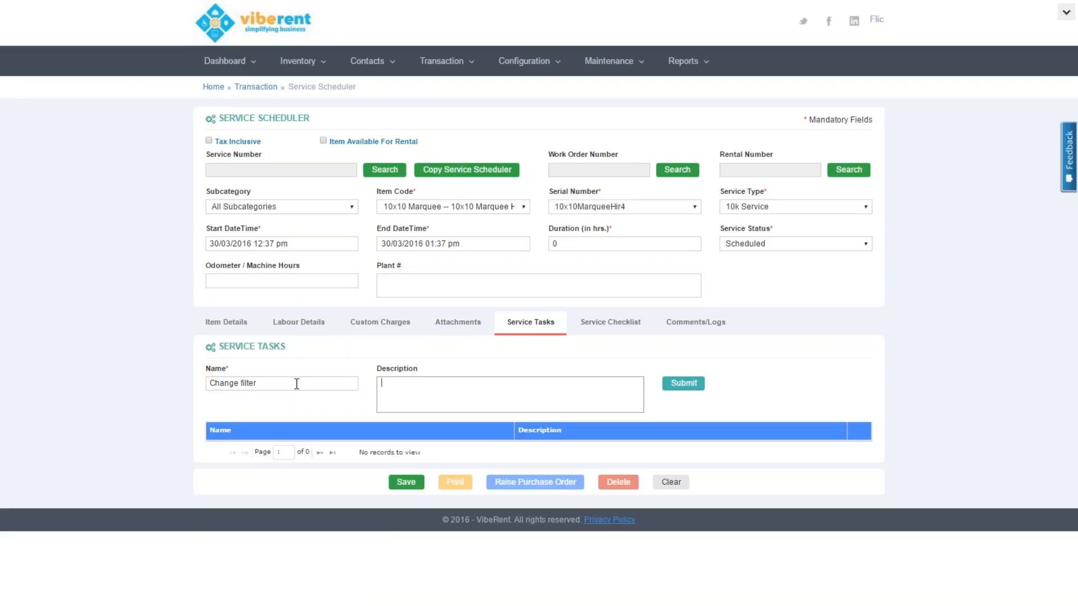
click(684, 382)
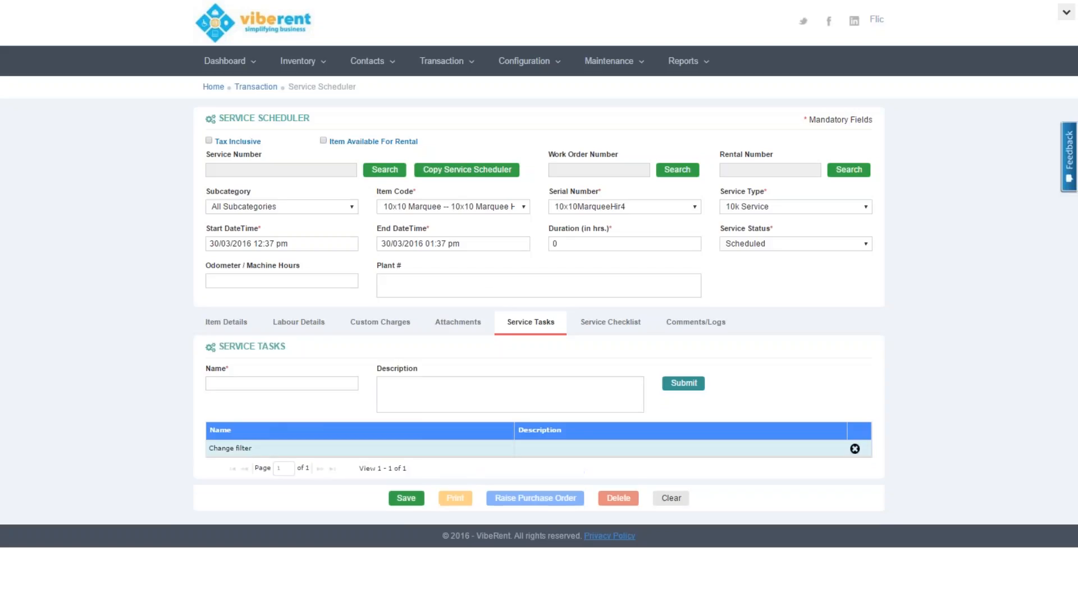
Review the service checklist and the comments/logs section of the service.
click(627, 328)
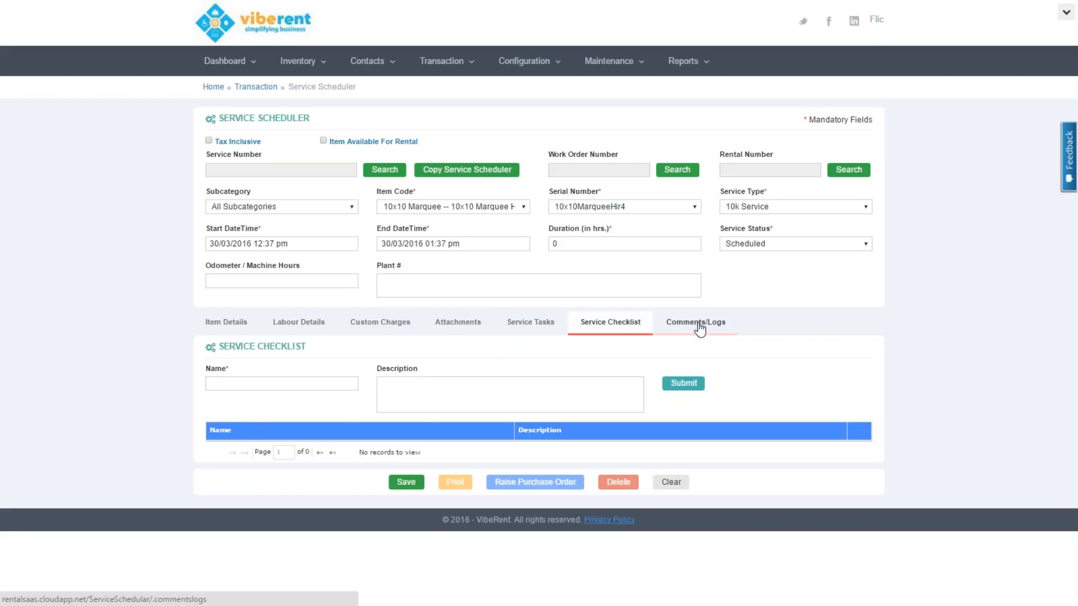
click(699, 324)
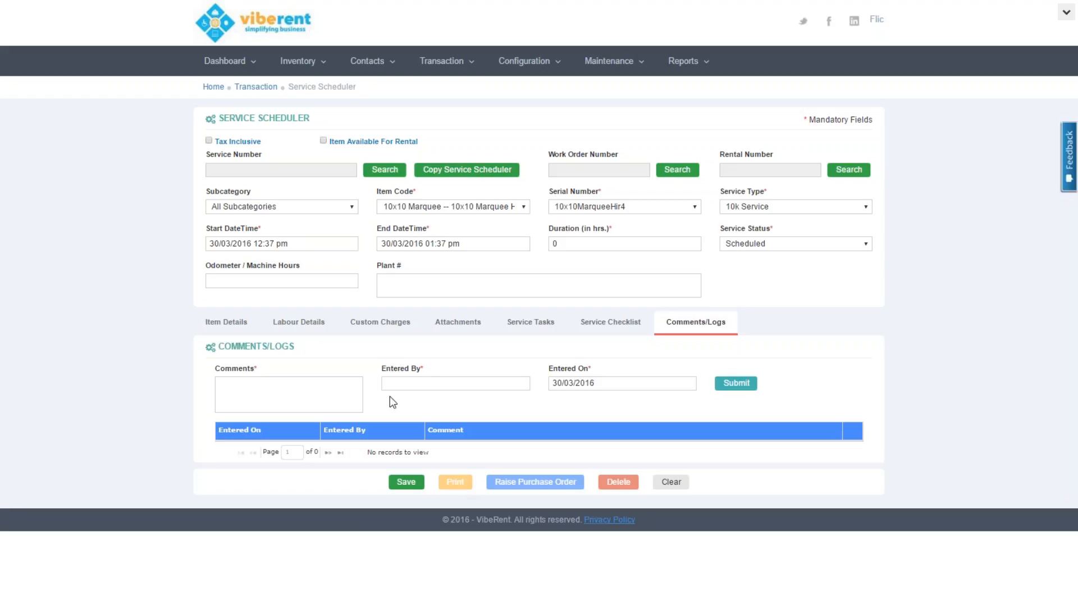
Generate the Rental Revenue report grouped by Customer, with all customers included in the group filter.
click(690, 63)
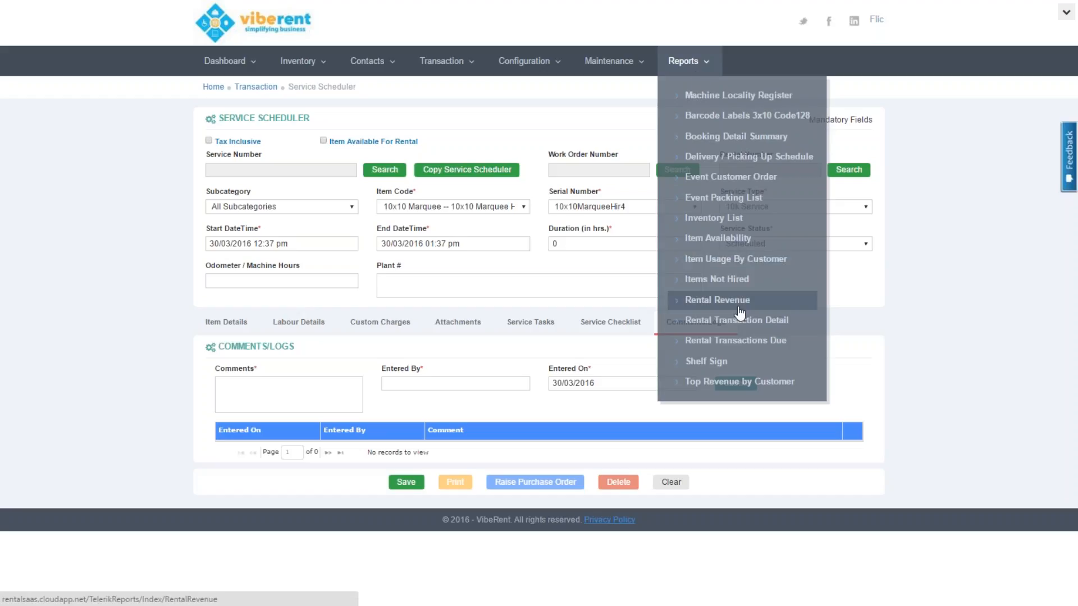
click(719, 300)
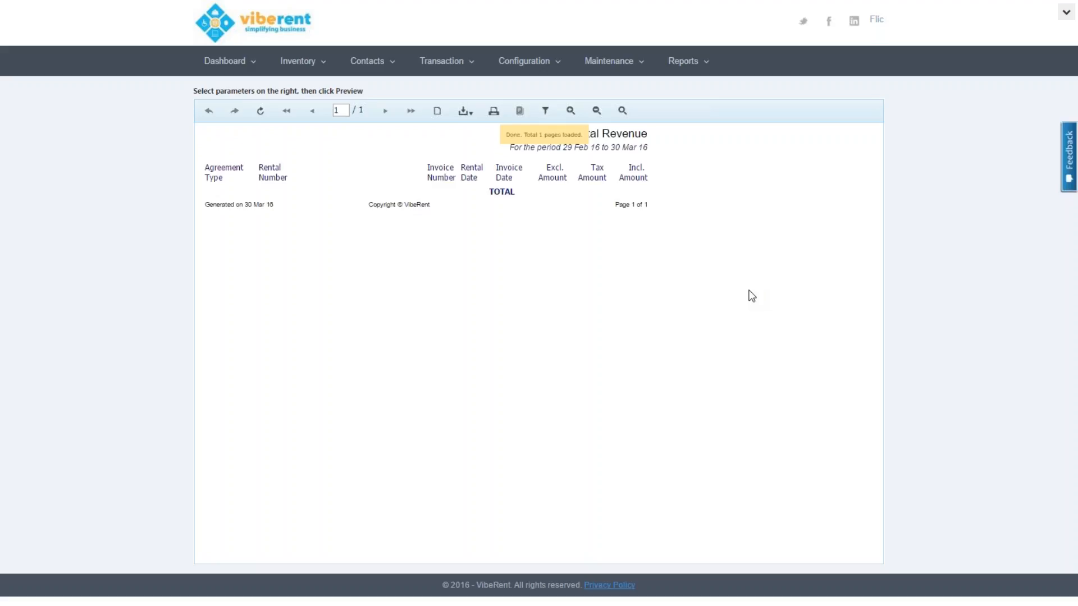
click(544, 112)
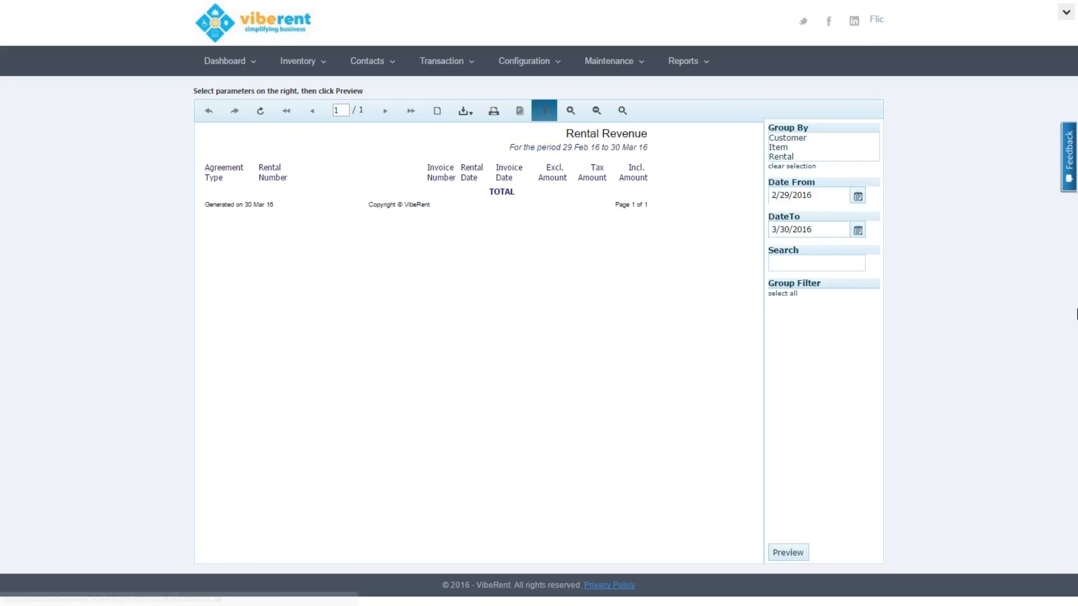
click(797, 137)
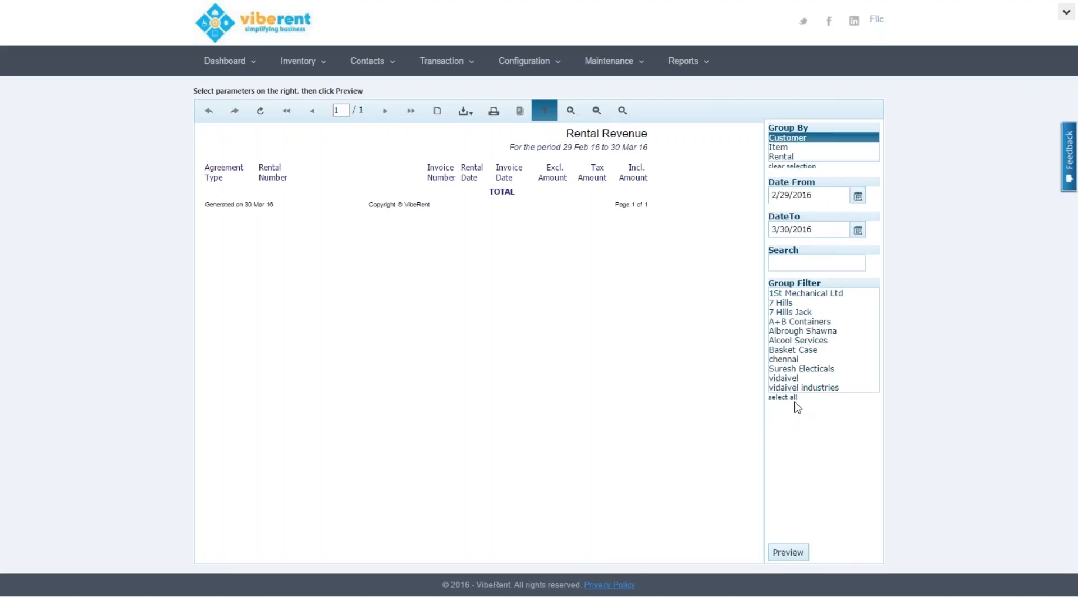
click(789, 552)
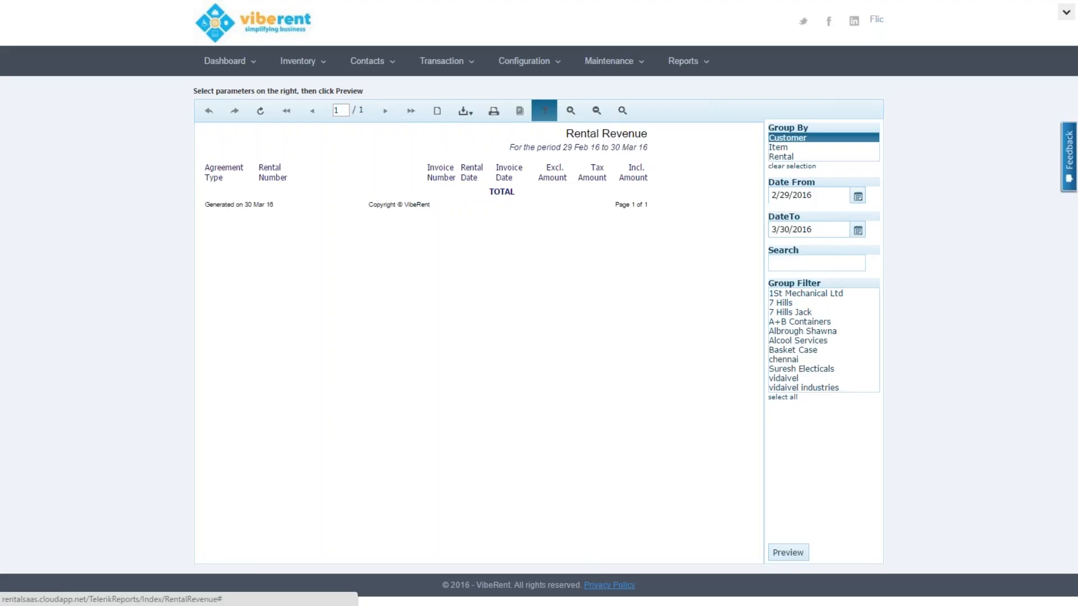
click(783, 397)
click(788, 553)
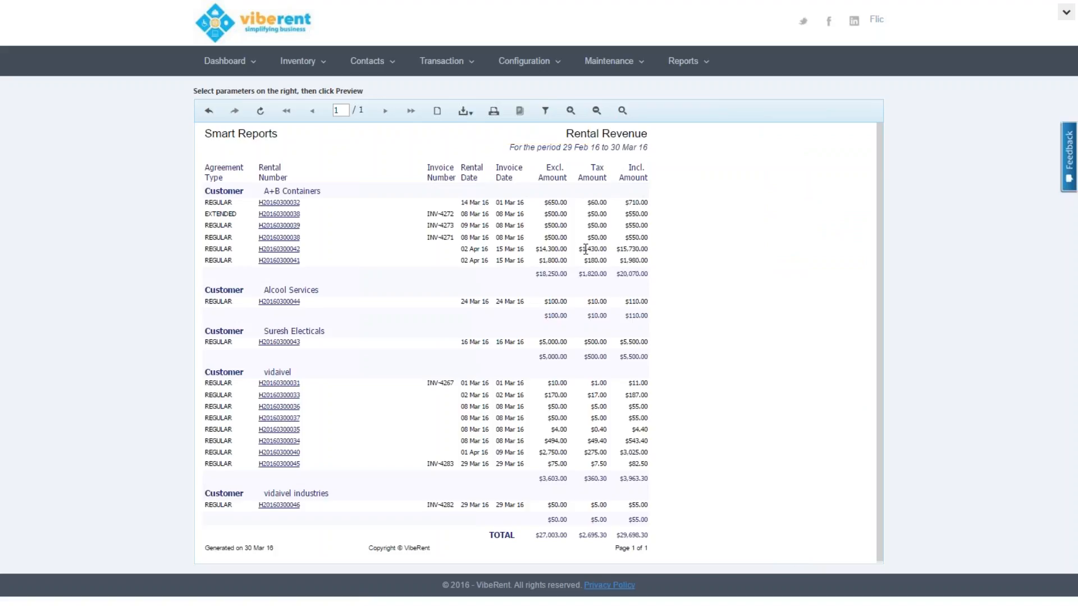
click(705, 63)
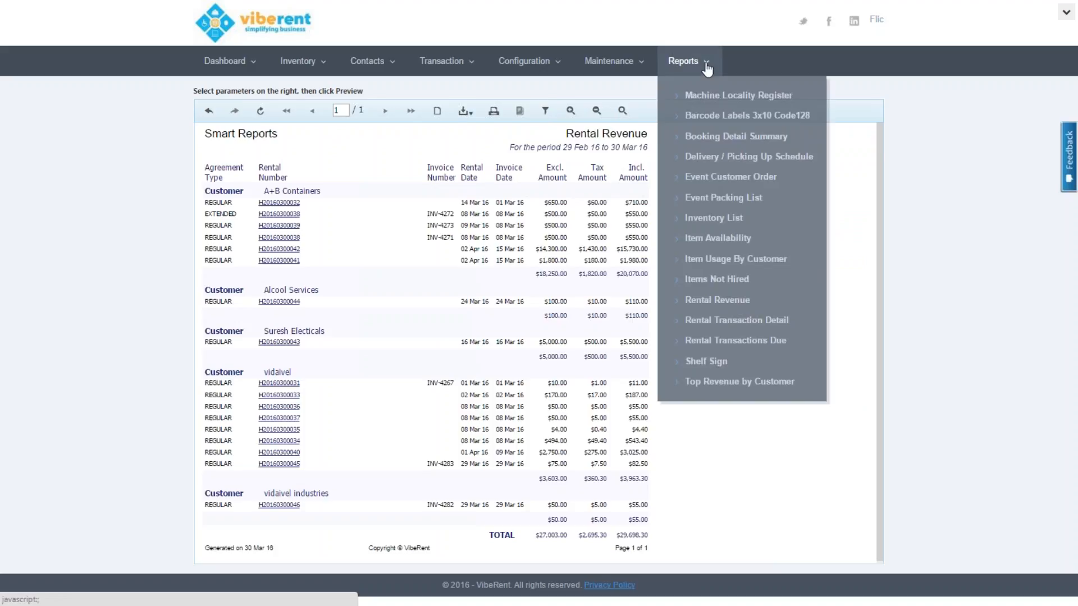
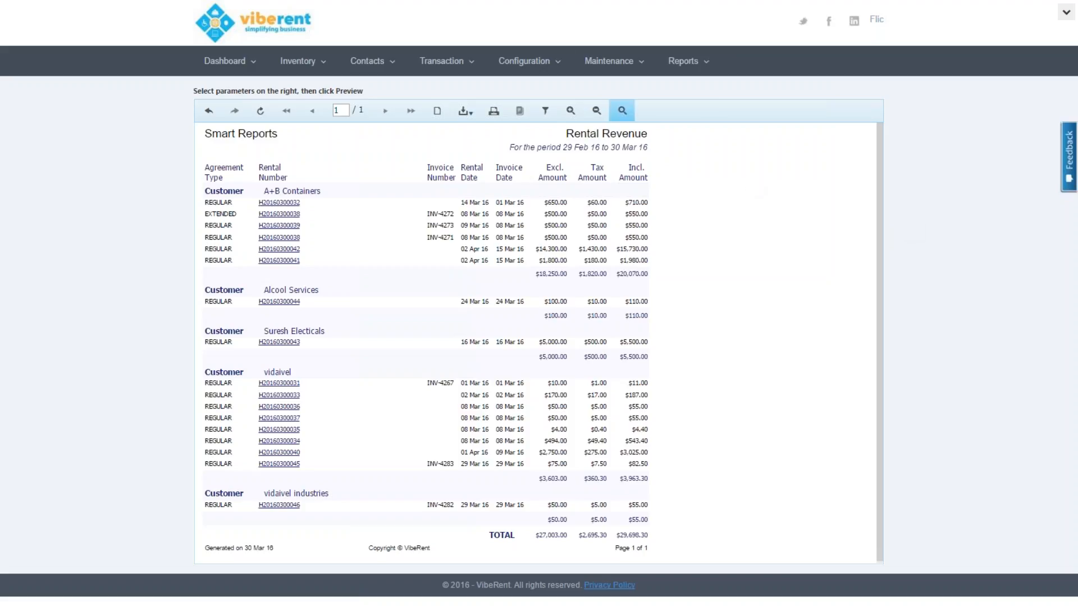
click(520, 62)
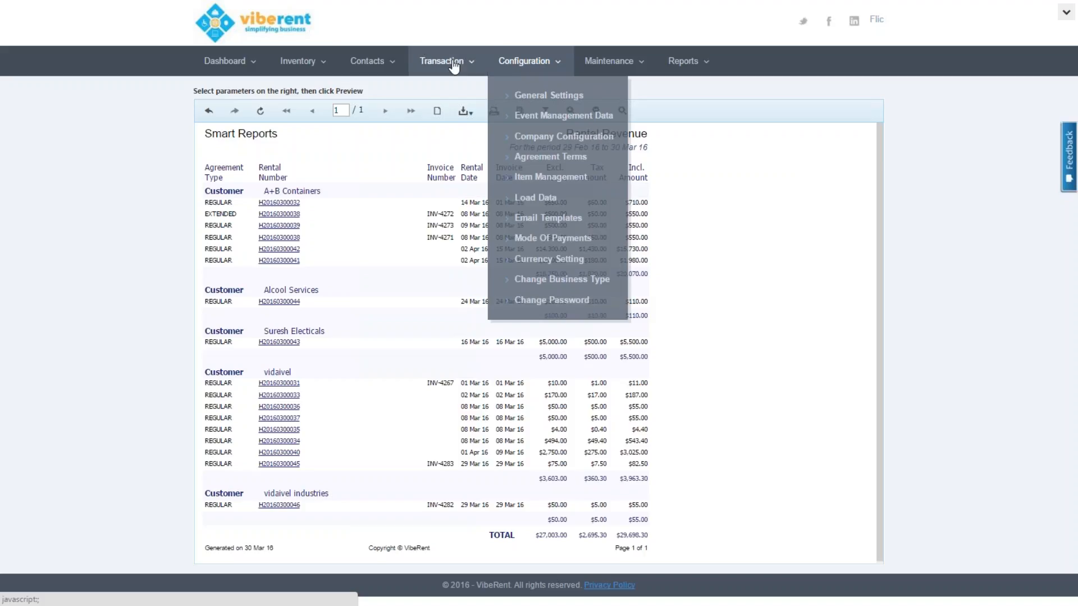
click(285, 58)
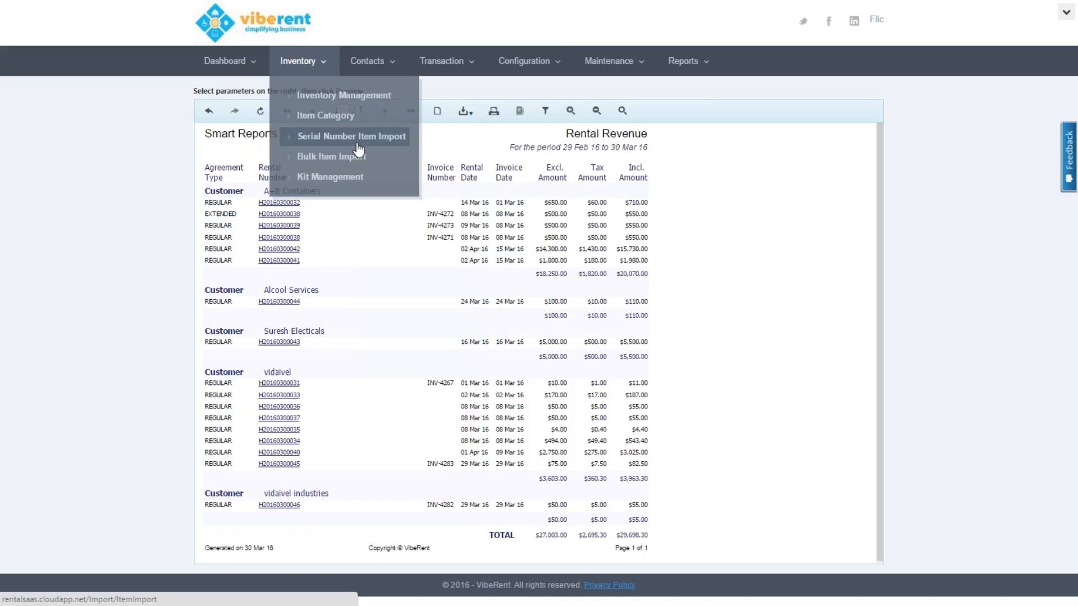
mouse_move(368, 62)
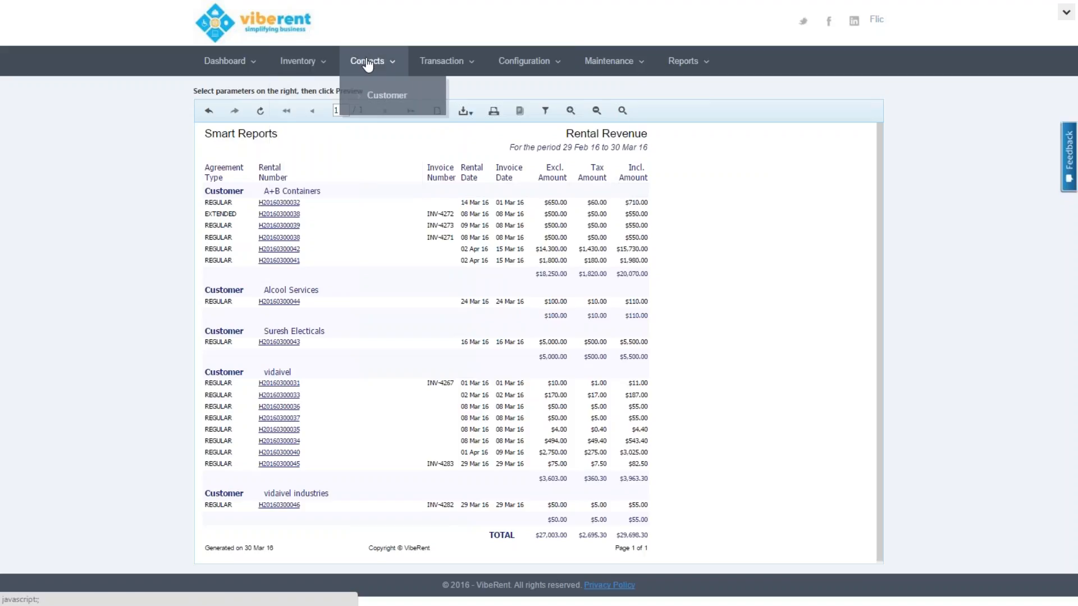
mouse_move(454, 67)
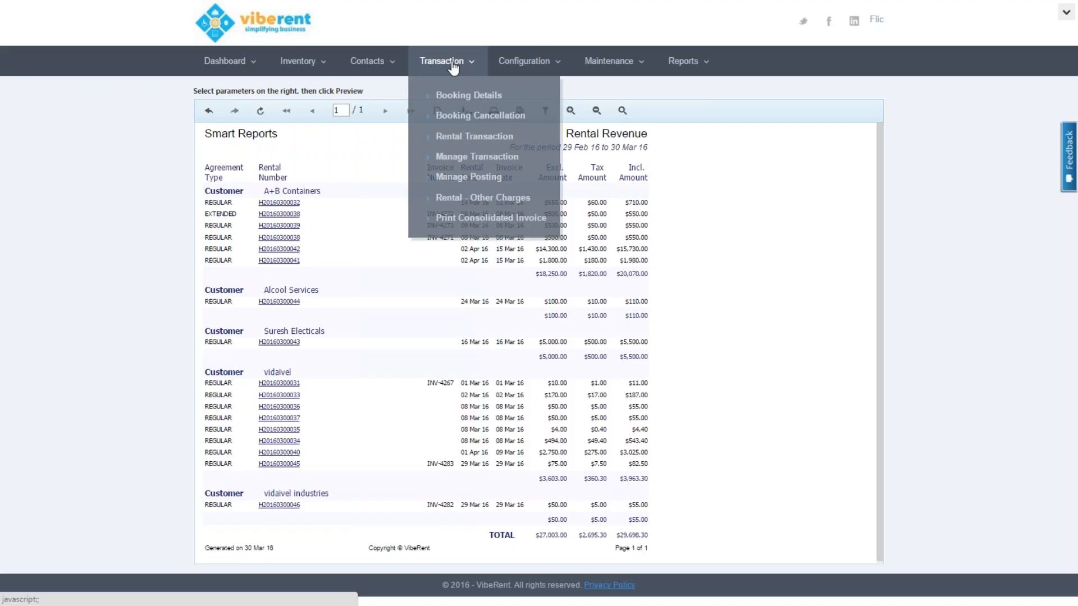
mouse_move(229, 70)
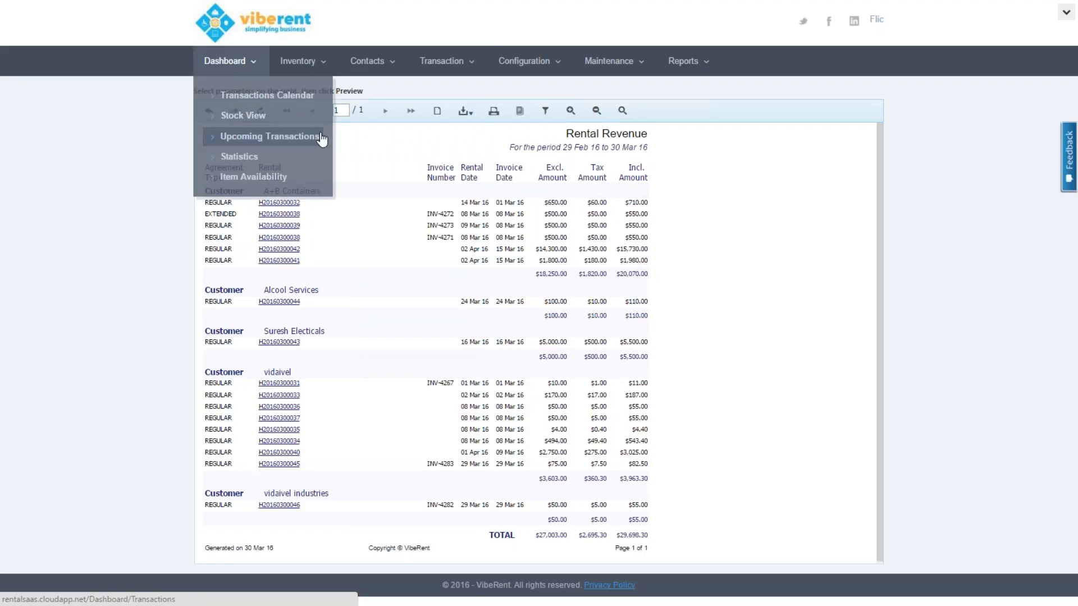
mouse_move(626, 67)
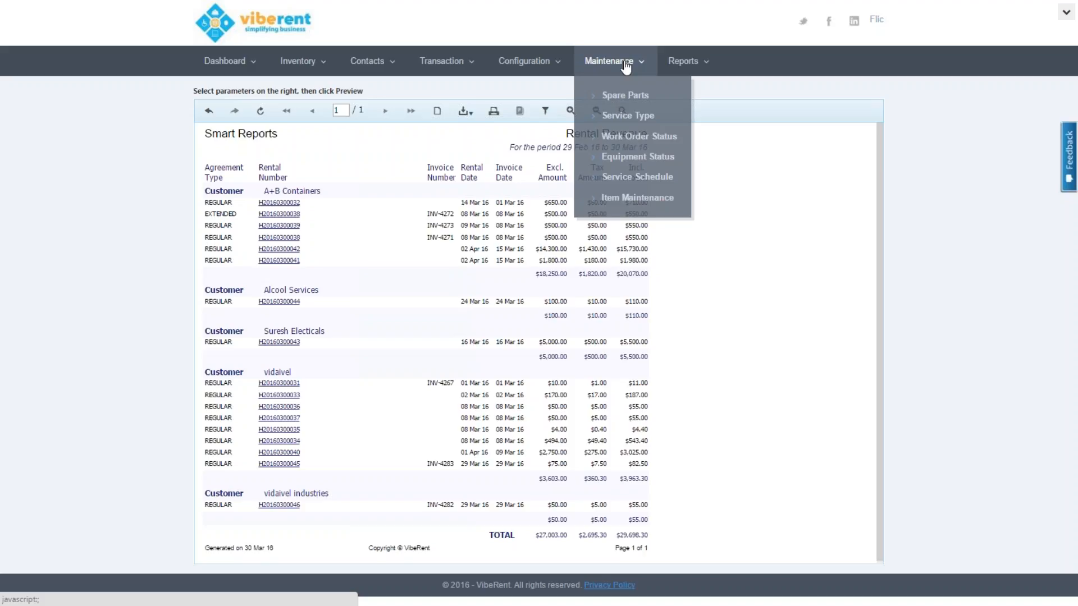
click(696, 64)
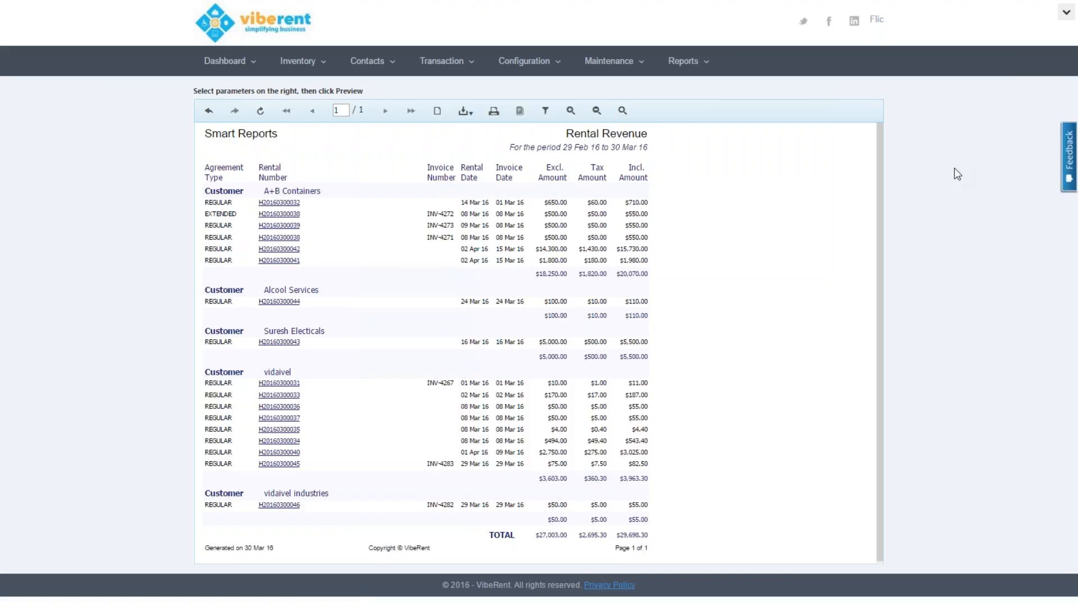
Switch to the RS Webinar-140116.pptx presentation in PowerPoint, start the slide show from the DEMO slide and advance to the Feature List slide.
key(alt+Tab)
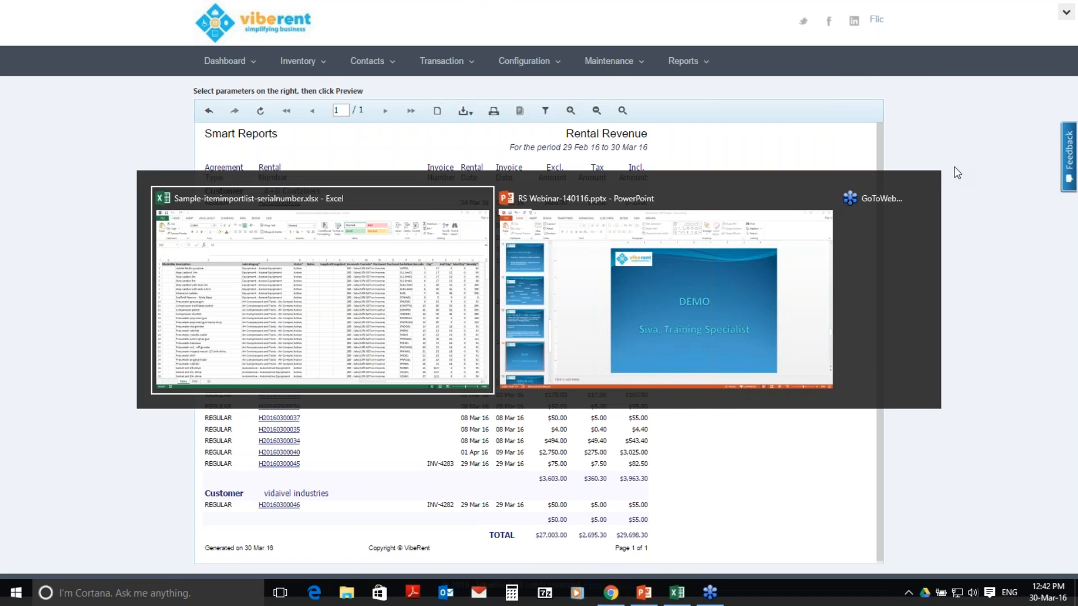
key(alt+Tab)
key(Tab)
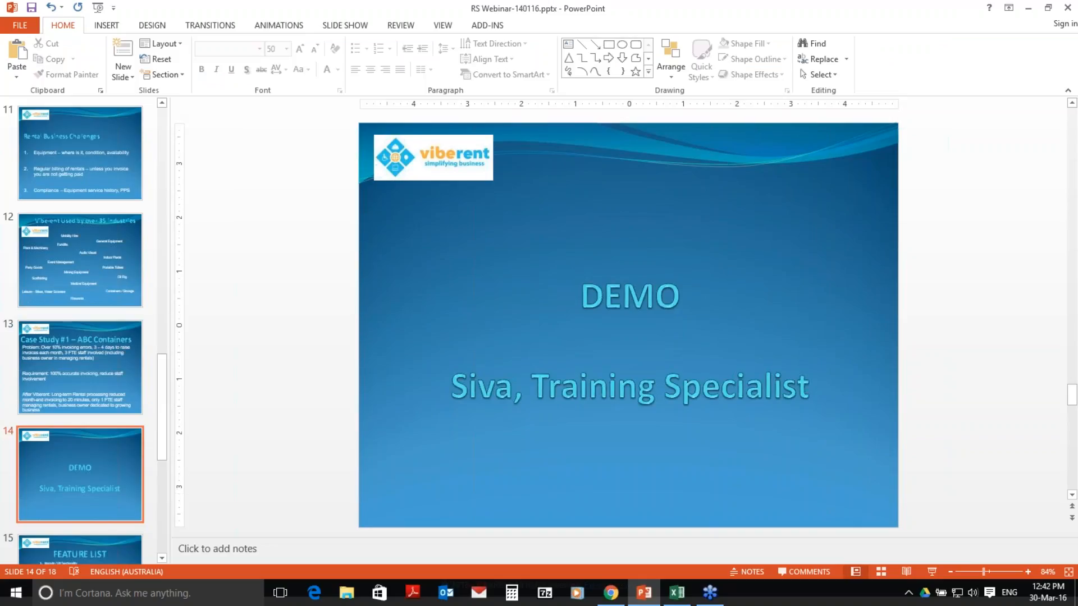
click(932, 572)
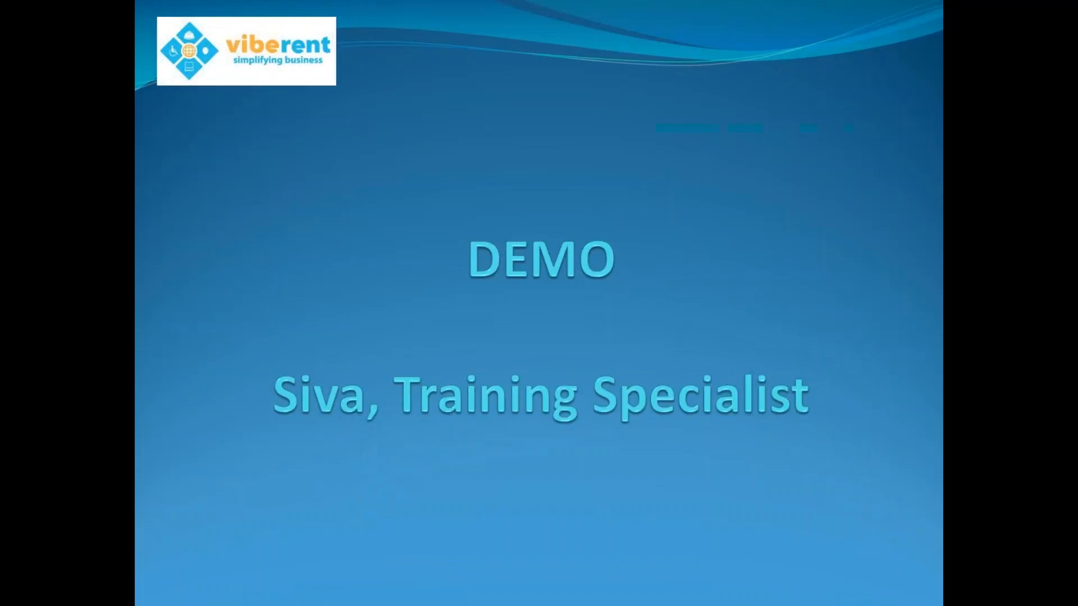
click(653, 392)
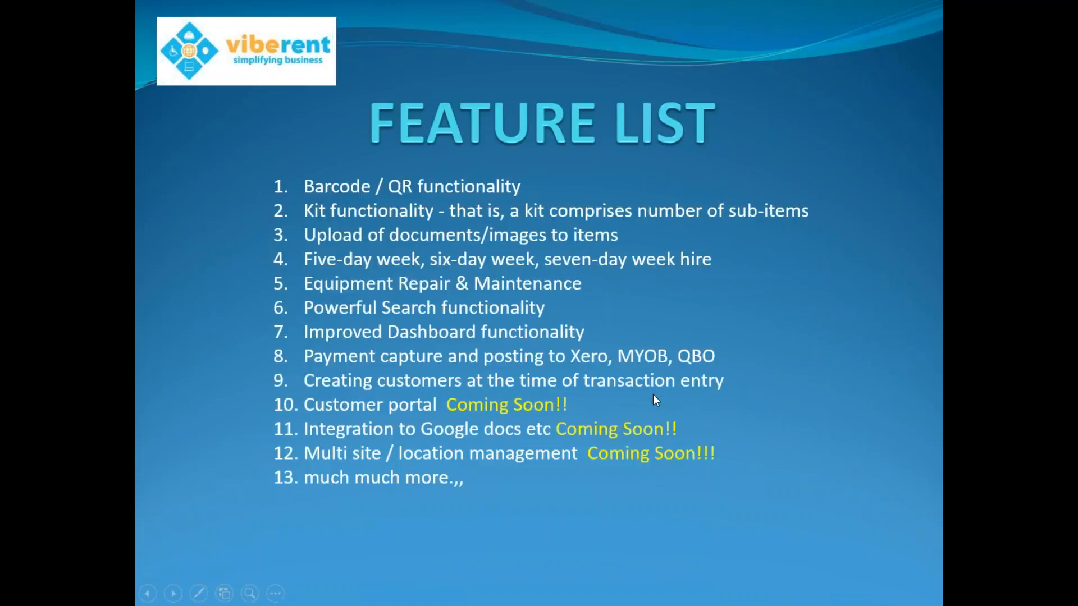